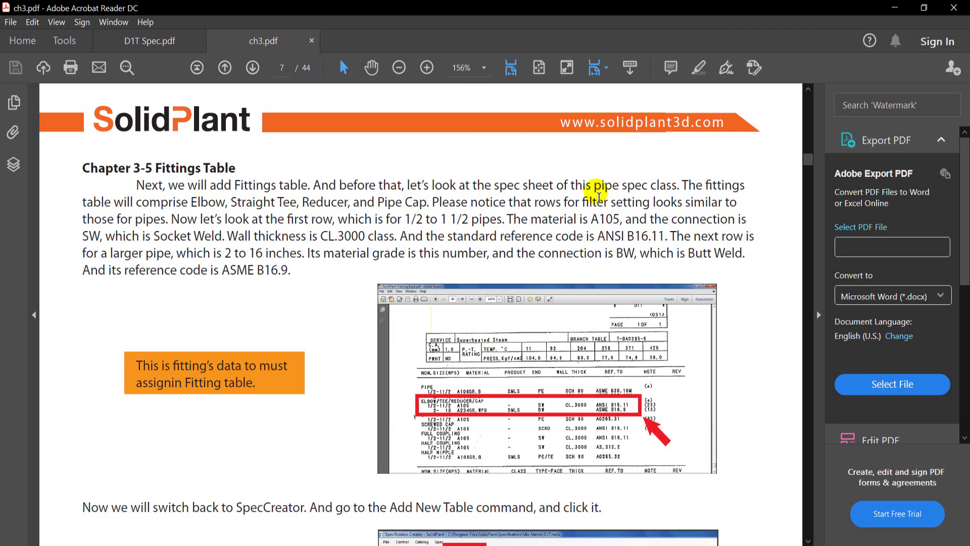
Scroll ch3.pdf from the Fittings Table section and Elbow rows to page 9's Tee duplication instructions
scroll(599, 196, "down", 1)
scroll(598, 196, "down", 1)
scroll(600, 197, "down", 1)
scroll(601, 197, "down", 1)
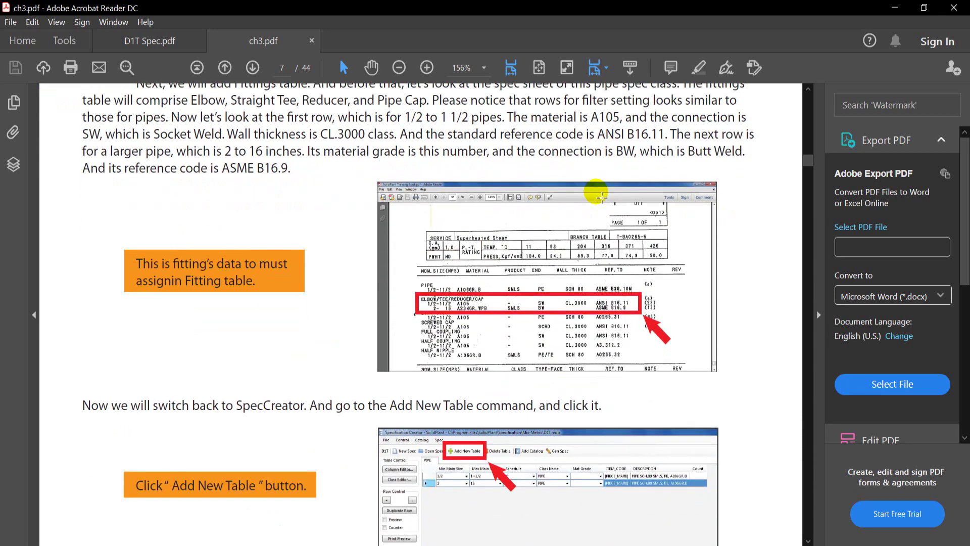
scroll(602, 196, "down", 1)
scroll(602, 196, "down", 2)
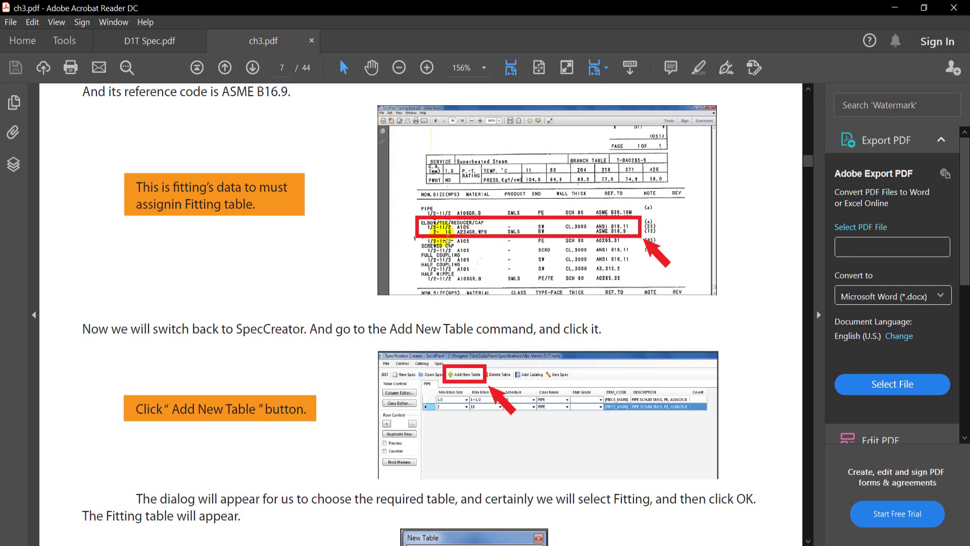
scroll(485, 245, "down", 3)
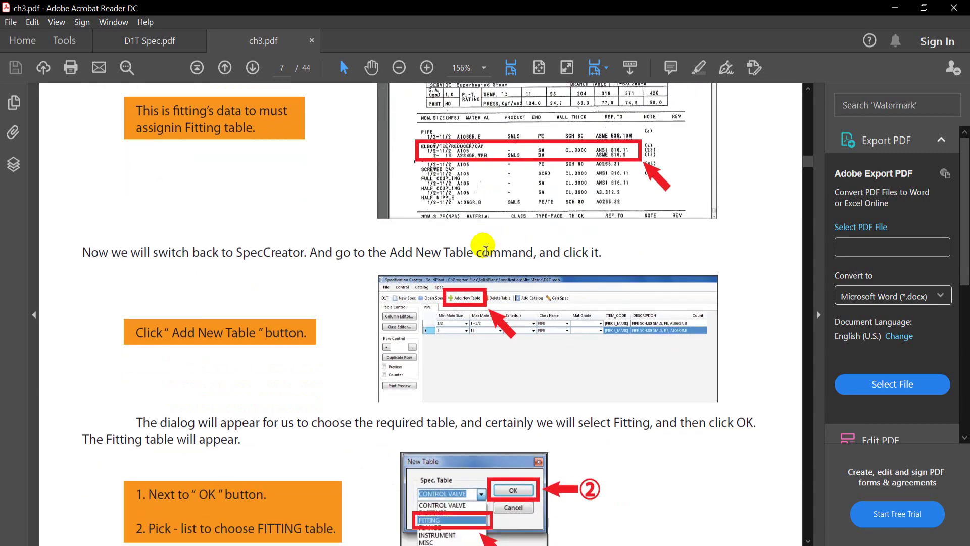
scroll(485, 248, "down", 1)
scroll(486, 249, "down", 2)
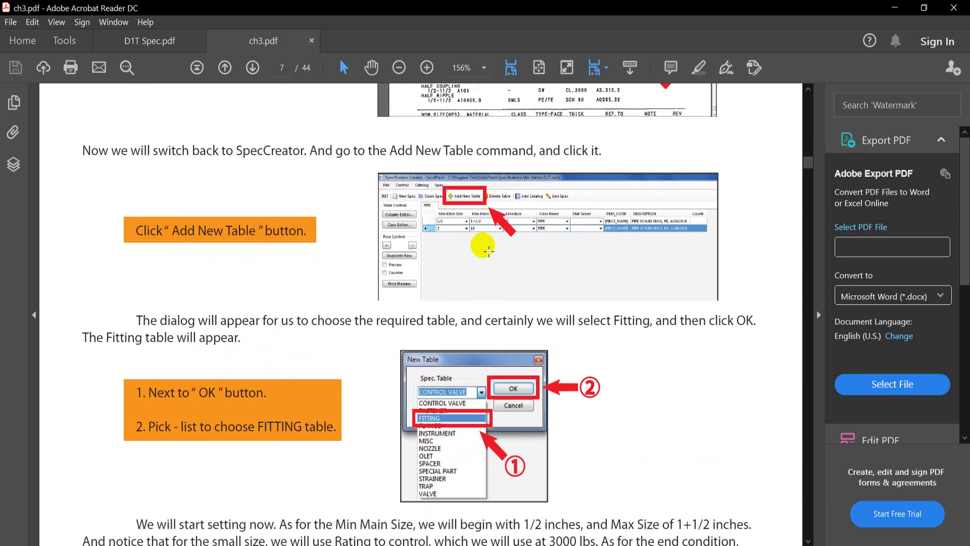
scroll(489, 251, "down", 1)
scroll(489, 248, "down", 4)
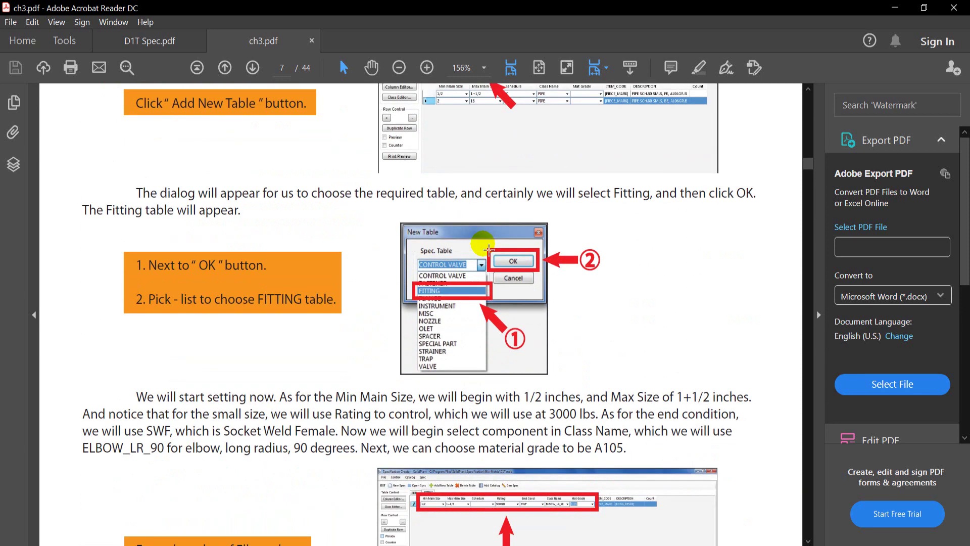
scroll(488, 248, "down", 5)
scroll(489, 249, "down", 3)
scroll(489, 249, "down", 2)
scroll(488, 249, "down", 4)
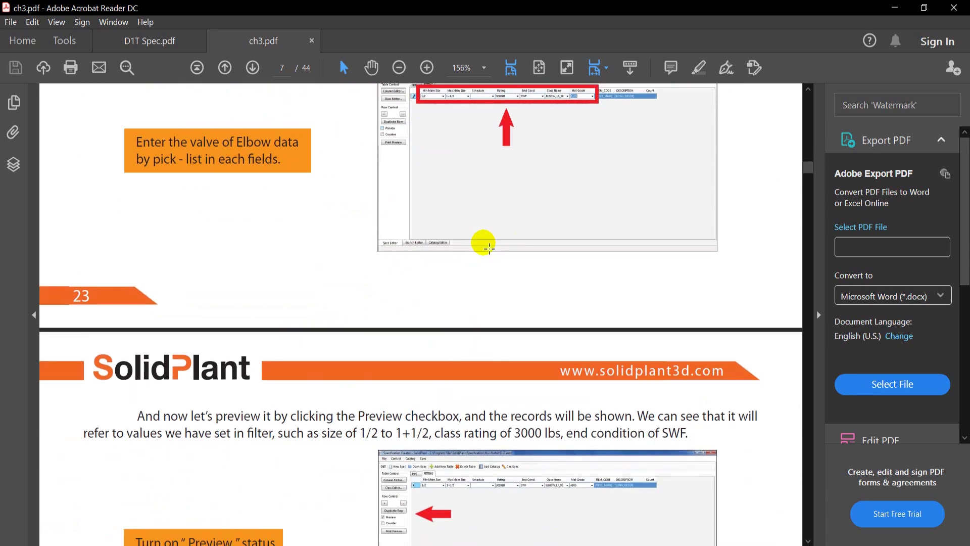
scroll(486, 247, "down", 3)
scroll(484, 246, "down", 3)
scroll(484, 247, "down", 1)
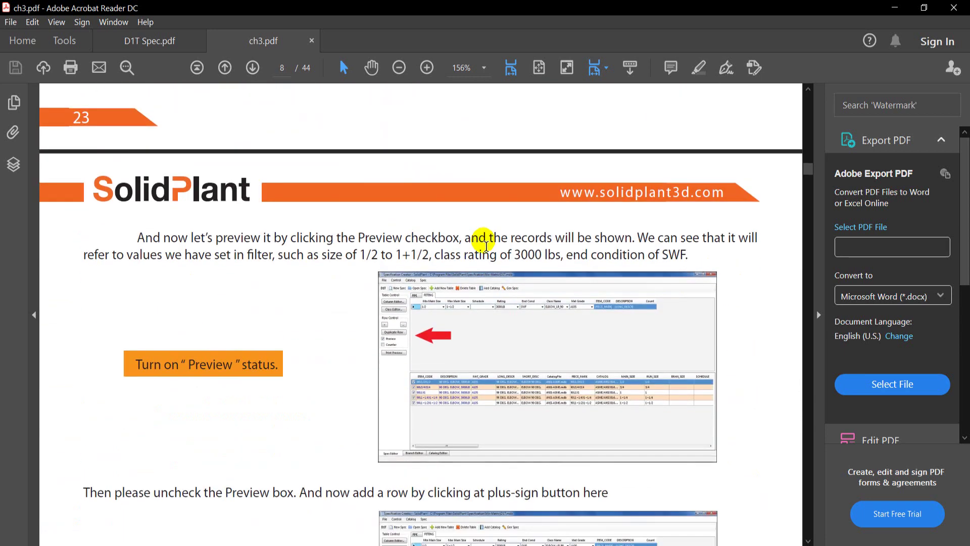
scroll(484, 246, "down", 1)
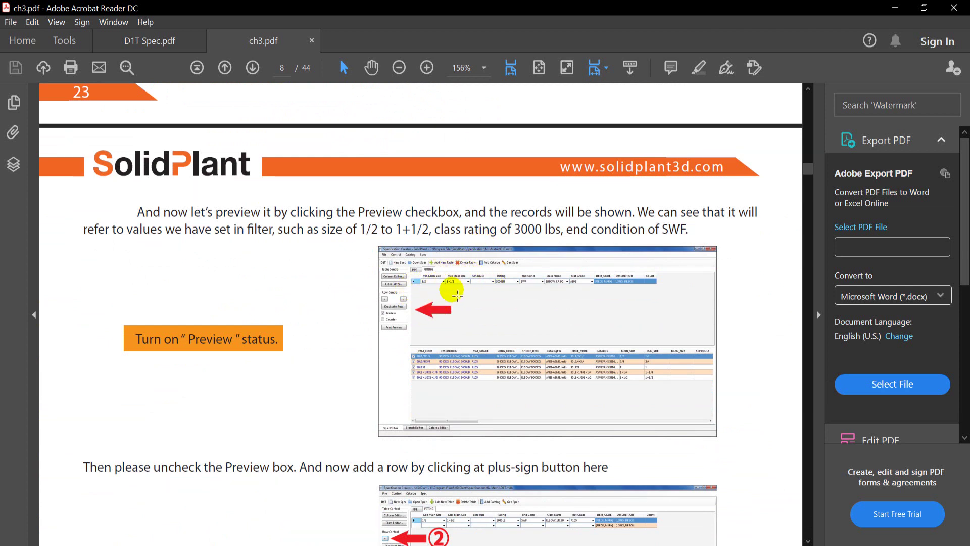
scroll(450, 302, "down", 1)
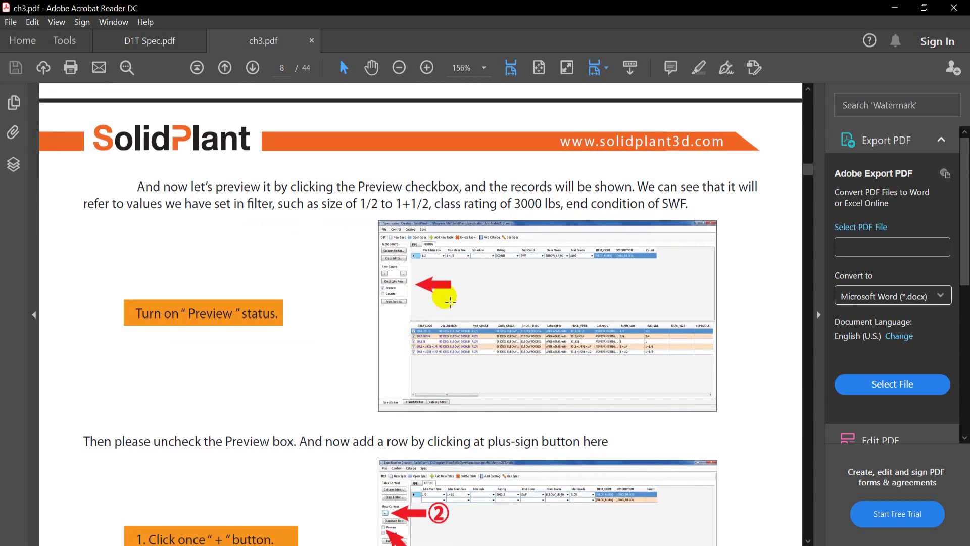
scroll(431, 299, "down", 1)
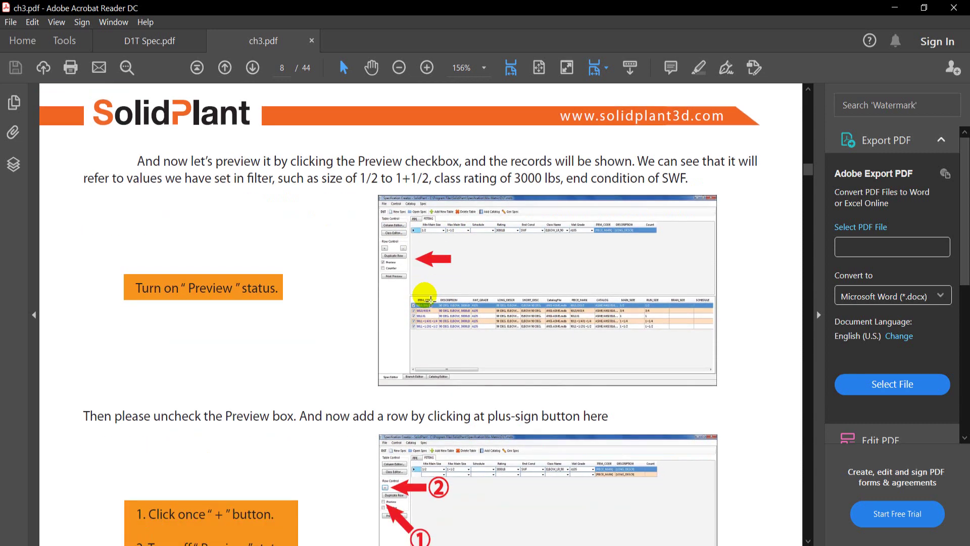
scroll(414, 290, "down", 1)
scroll(424, 289, "down", 2)
scroll(455, 284, "down", 2)
scroll(426, 293, "down", 1)
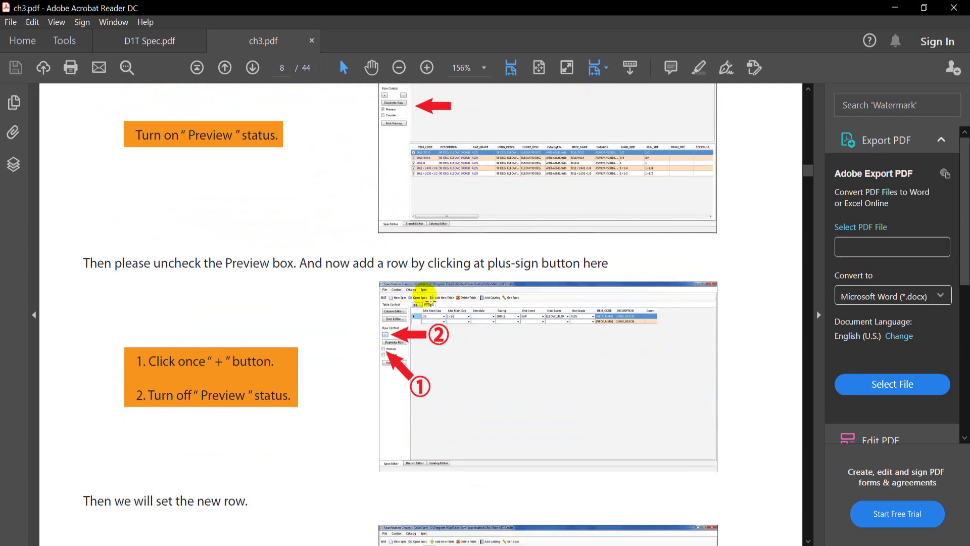
scroll(426, 293, "down", 4)
scroll(424, 295, "down", 1)
scroll(424, 288, "down", 1)
scroll(427, 290, "down", 4)
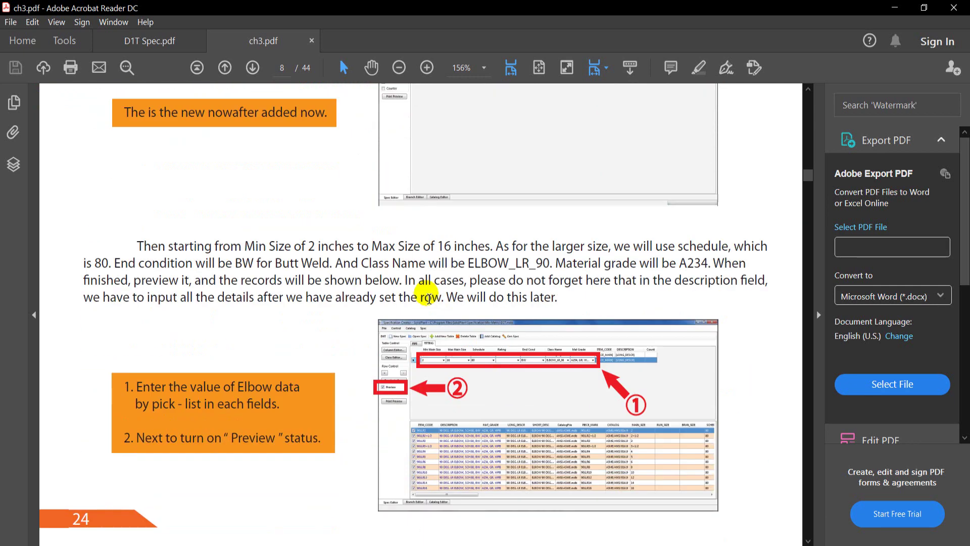
scroll(428, 298, "down", 5)
scroll(428, 298, "down", 1)
scroll(428, 298, "down", 2)
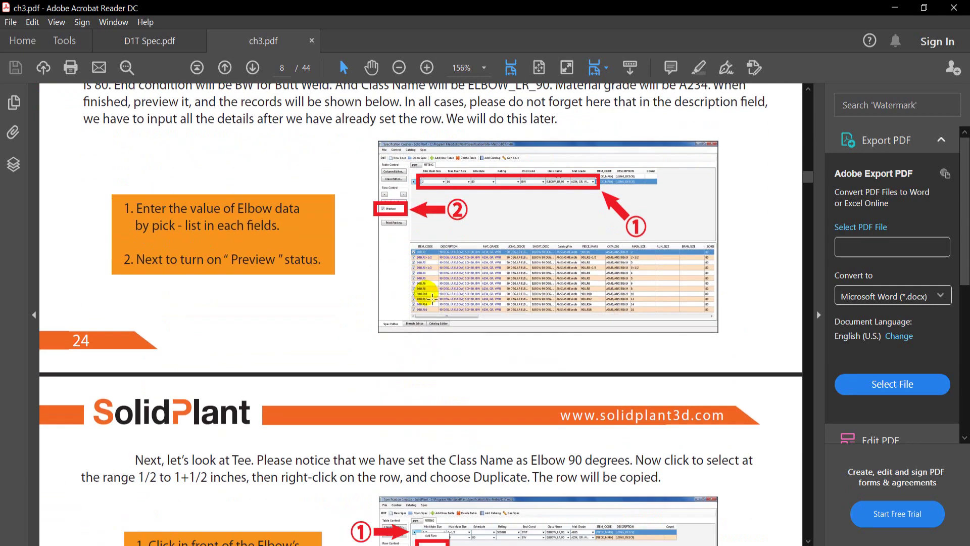
scroll(428, 298, "down", 3)
scroll(427, 296, "down", 4)
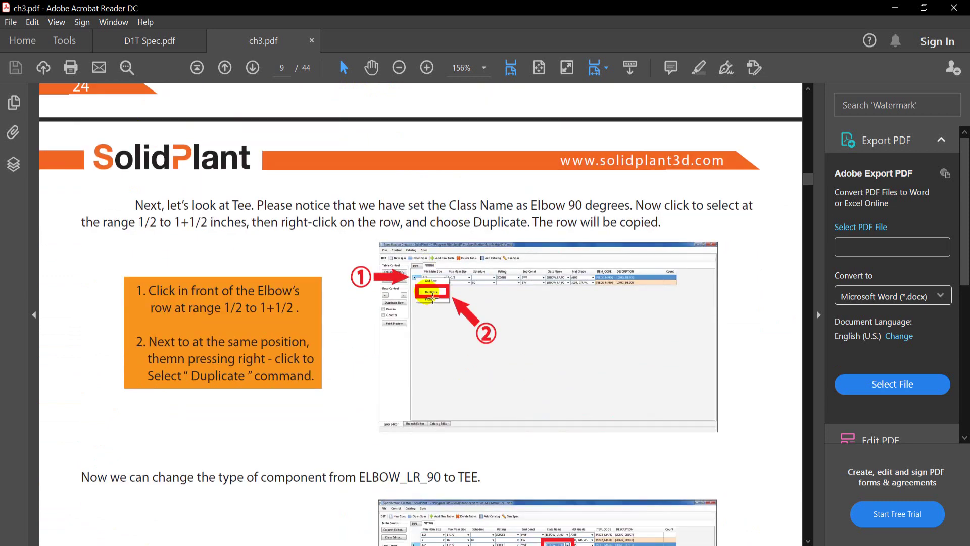
Read past the Tee, Concentric Reducer and Search Catalog pages to page 11's Bonney Forge instructions
scroll(429, 297, "down", 3)
scroll(430, 297, "down", 3)
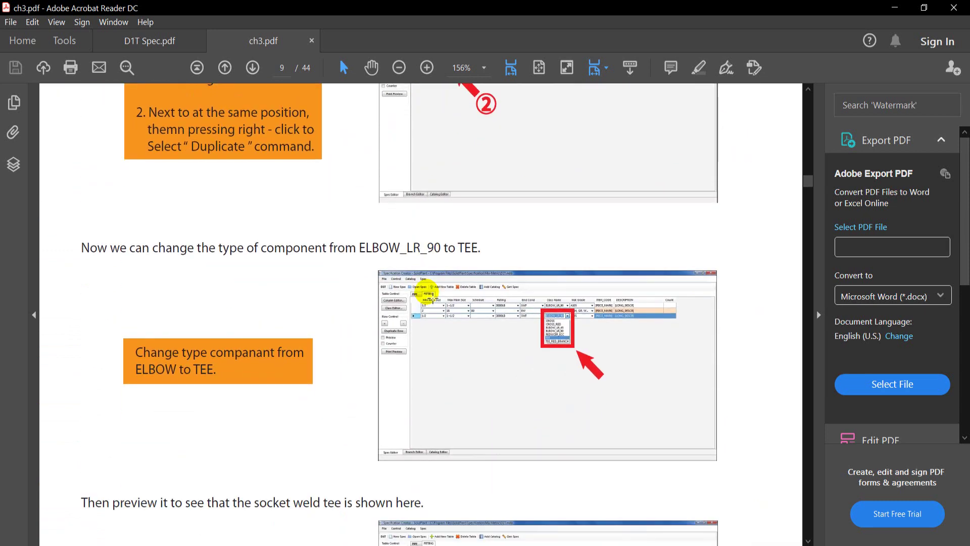
scroll(428, 297, "down", 2)
scroll(428, 298, "down", 2)
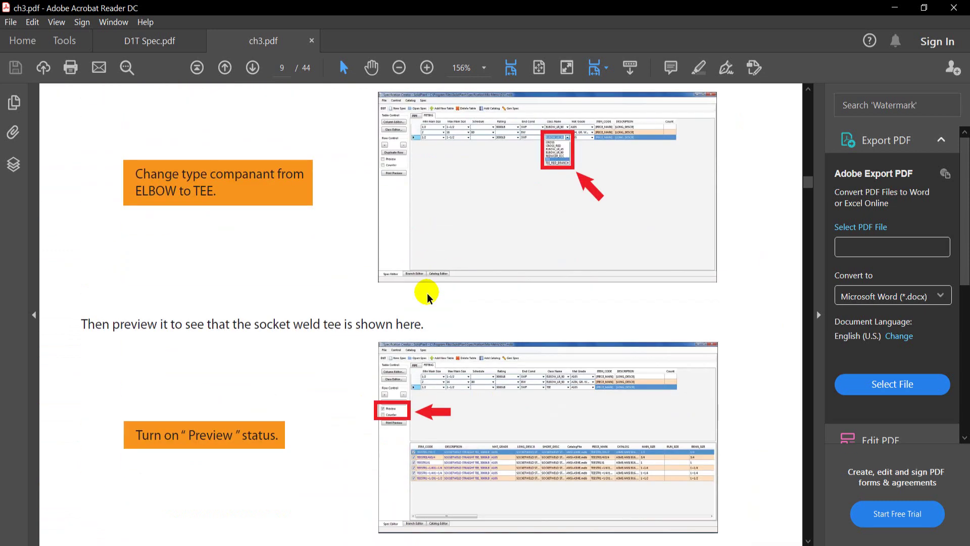
scroll(427, 297, "down", 1)
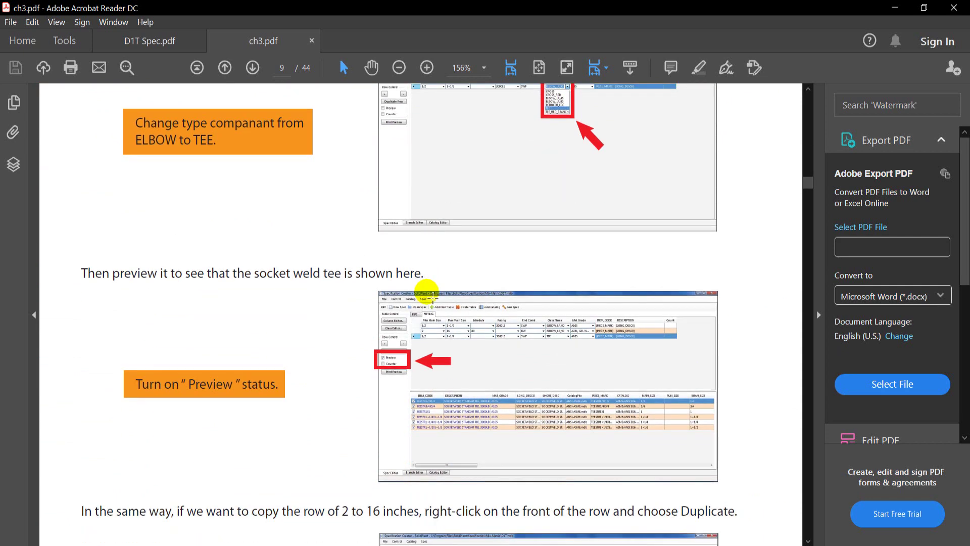
scroll(428, 297, "down", 3)
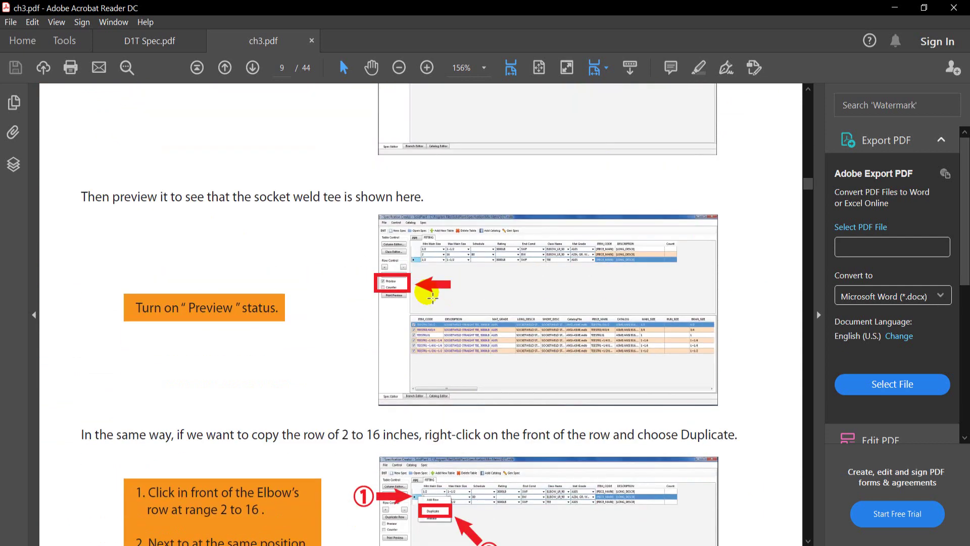
scroll(429, 297, "down", 2)
scroll(429, 297, "down", 3)
scroll(432, 297, "down", 2)
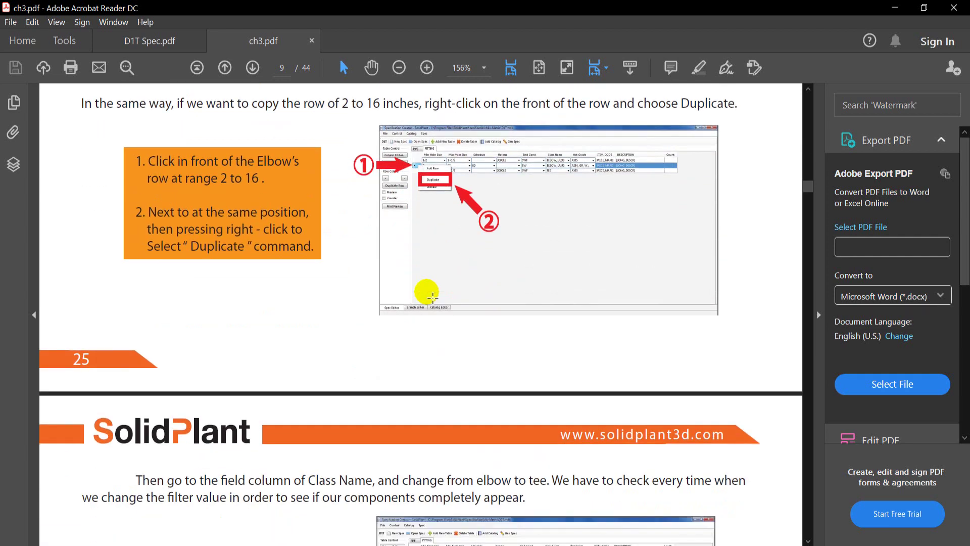
scroll(432, 297, "down", 2)
scroll(433, 296, "down", 3)
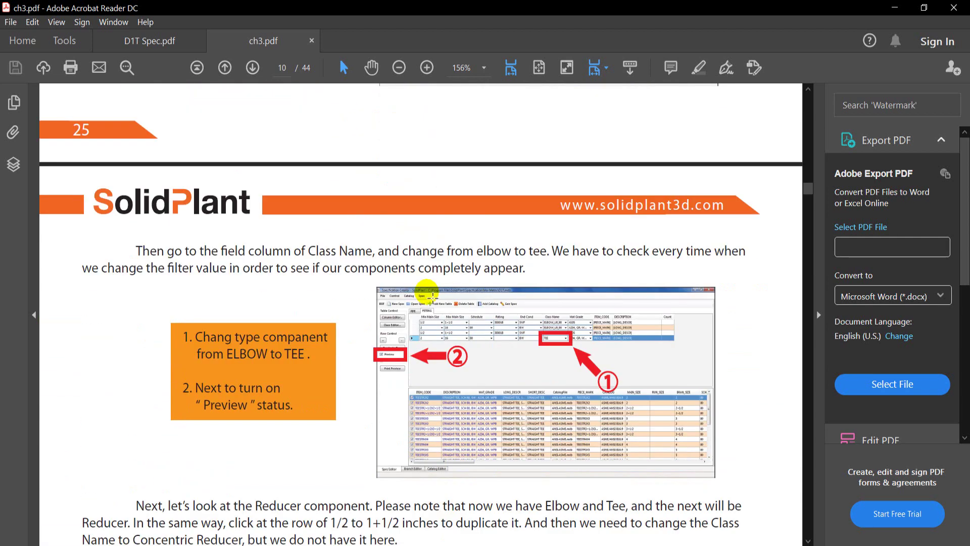
scroll(432, 297, "down", 1)
scroll(433, 297, "down", 2)
scroll(433, 298, "down", 1)
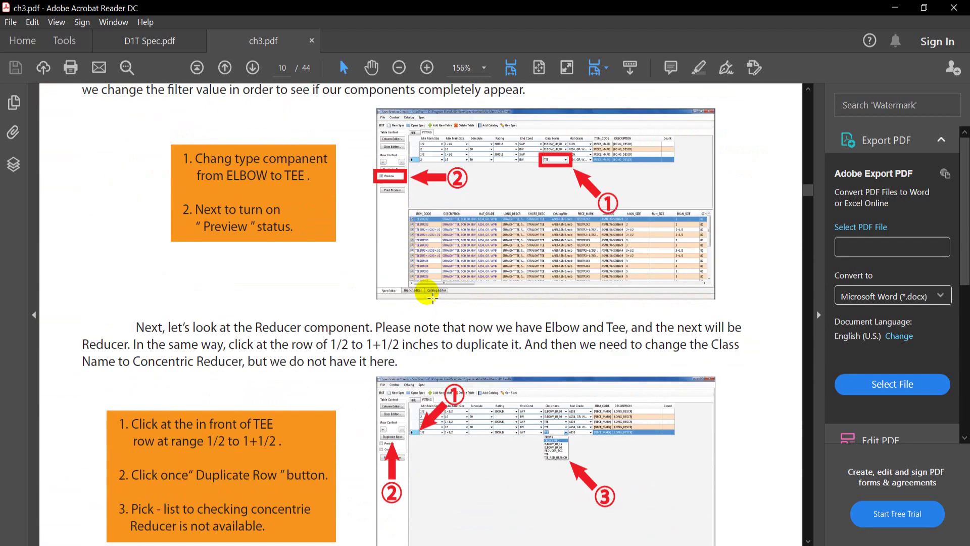
scroll(432, 297, "down", 3)
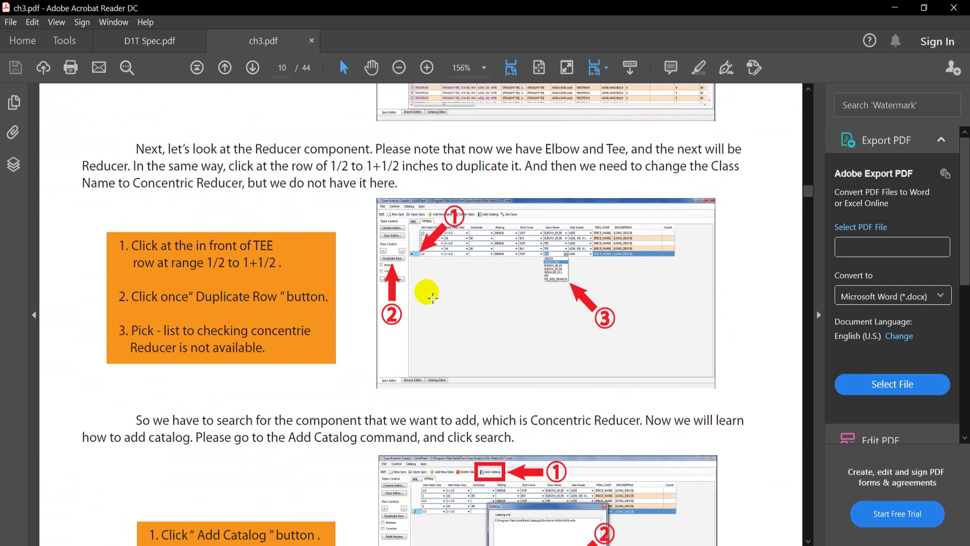
scroll(433, 297, "down", 2)
scroll(427, 295, "down", 3)
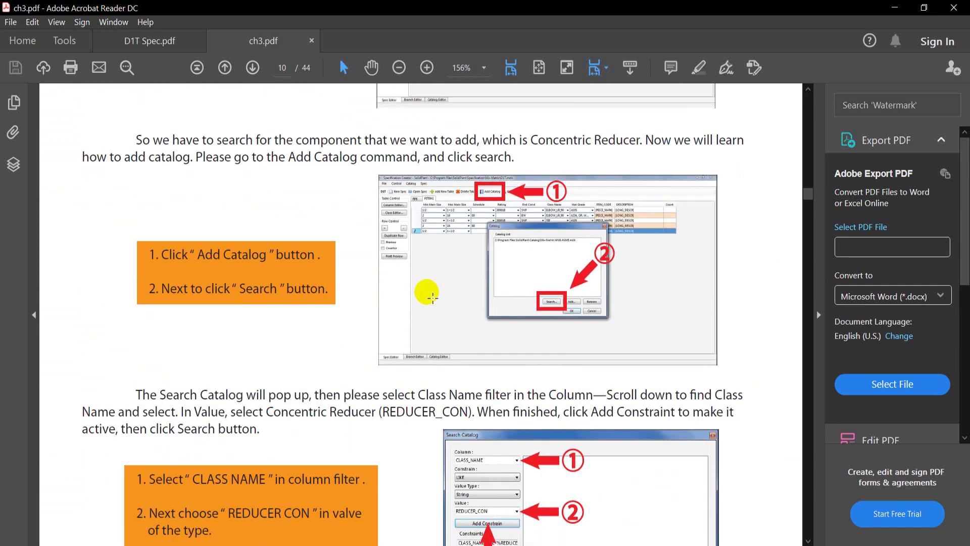
scroll(433, 297, "down", 2)
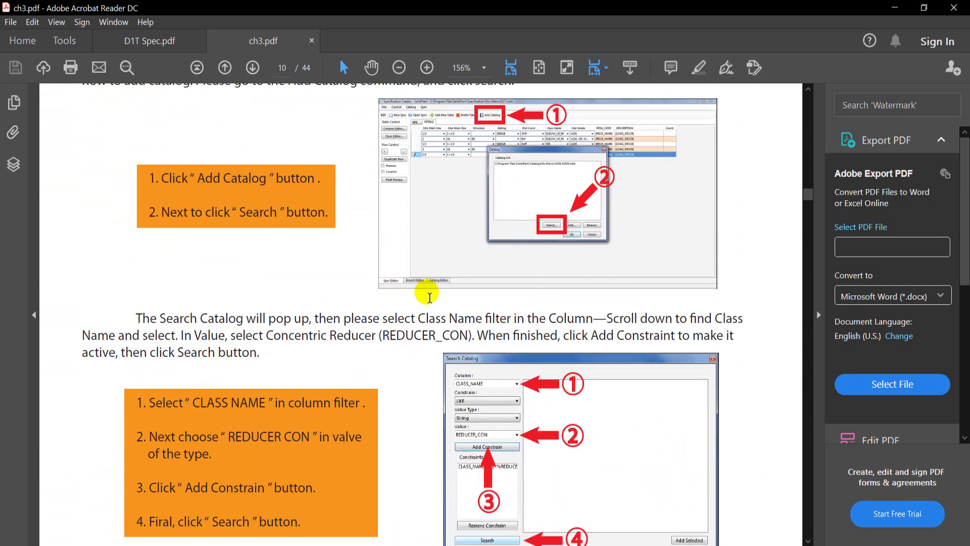
scroll(431, 297, "down", 1)
scroll(430, 297, "down", 1)
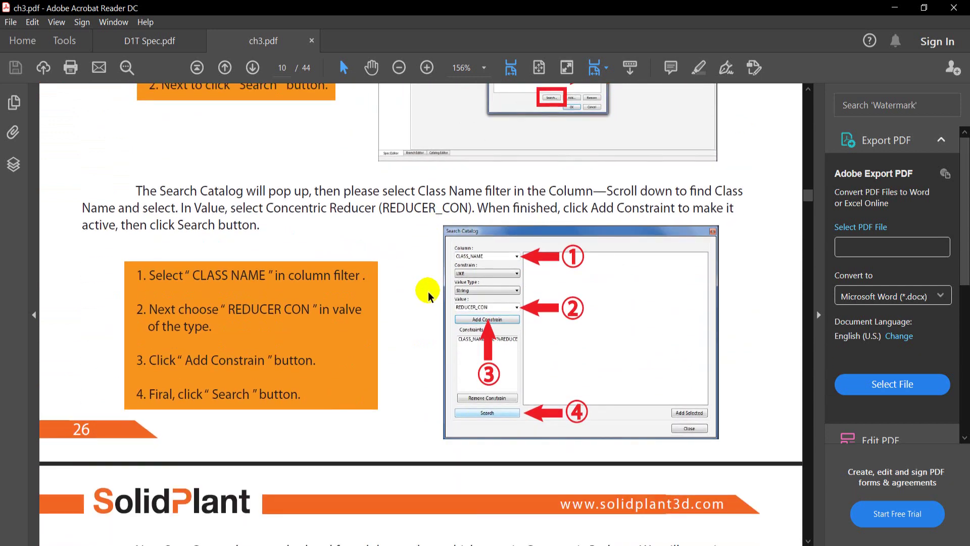
scroll(429, 295, "up", 1)
scroll(429, 296, "up", 1)
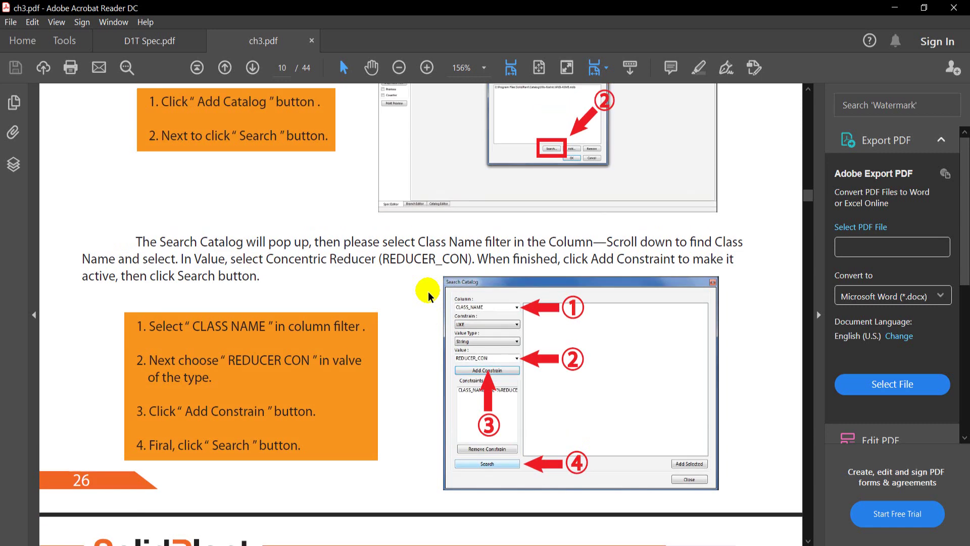
scroll(430, 296, "up", 1)
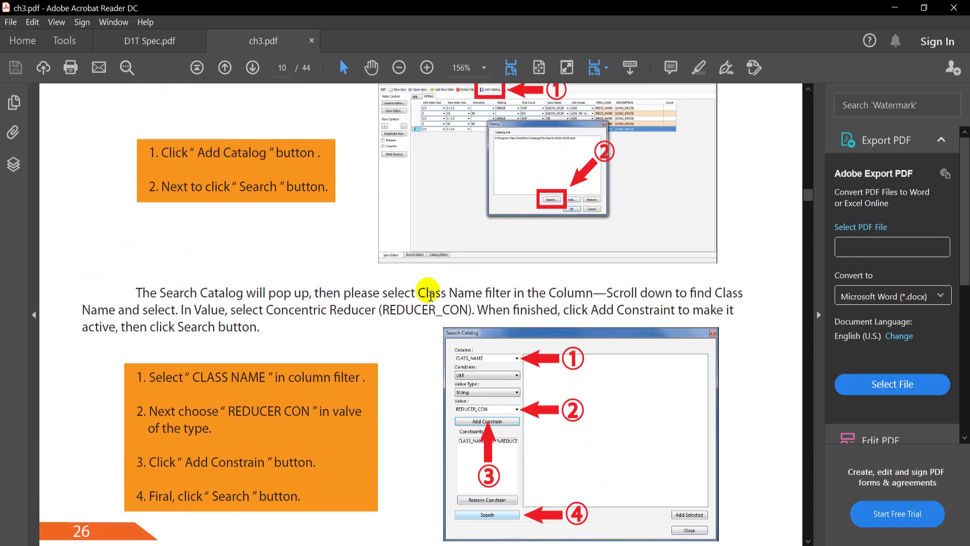
scroll(430, 295, "down", 2)
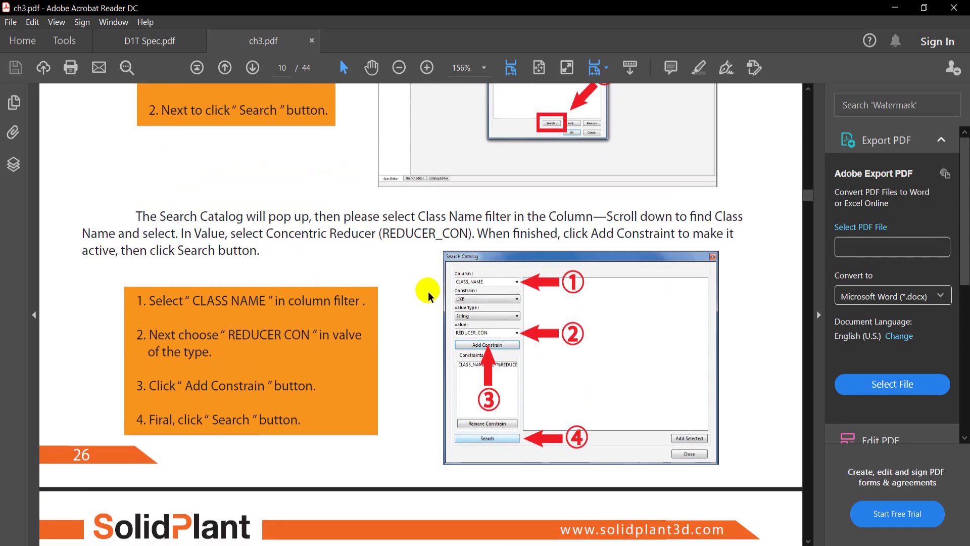
scroll(430, 295, "down", 1)
scroll(430, 295, "down", 1)
scroll(428, 296, "down", 2)
Scroll ch3.pdf from page 11 to page 13, past the Reducing Tee and NON-STANDARD catalog steps
scroll(429, 296, "down", 1)
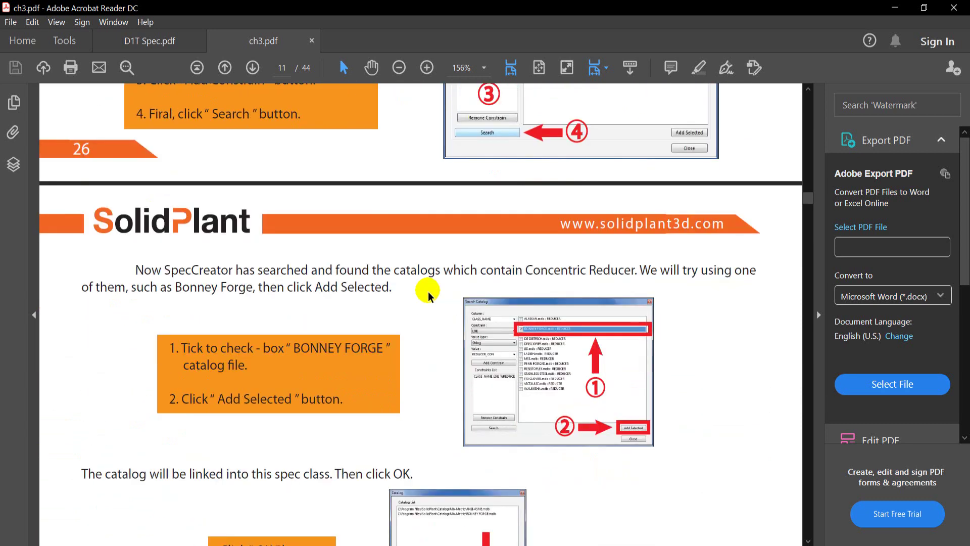
scroll(428, 296, "down", 1)
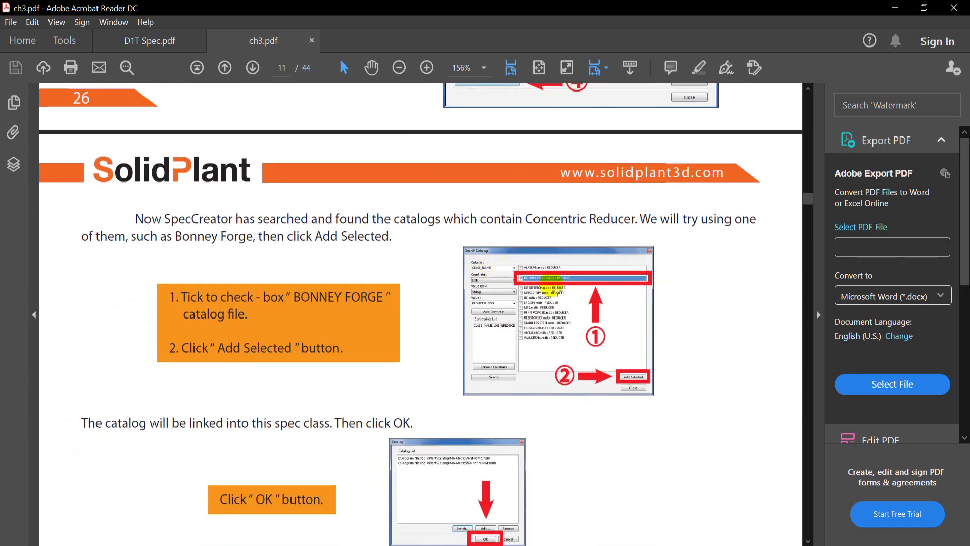
scroll(532, 293, "down", 1)
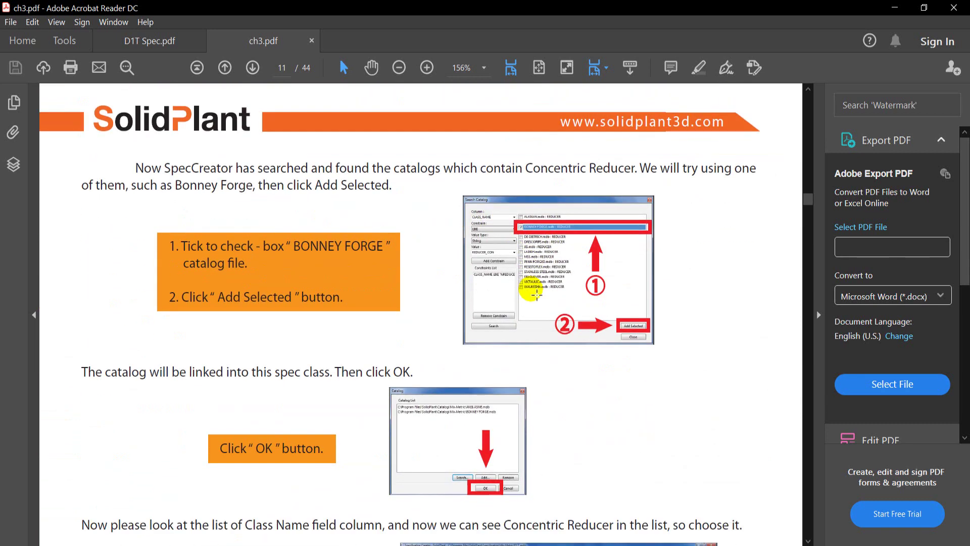
scroll(529, 292, "down", 2)
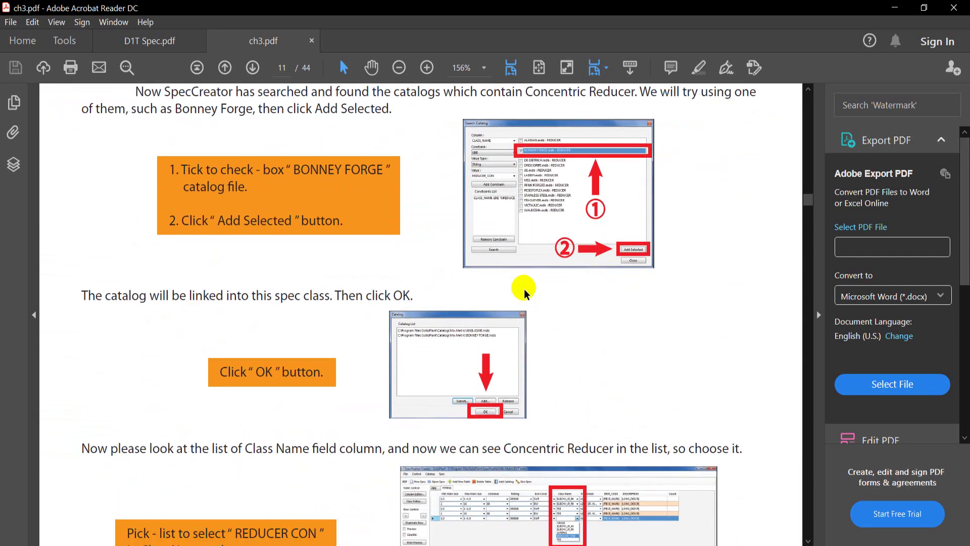
scroll(529, 292, "down", 2)
scroll(529, 292, "down", 3)
scroll(530, 293, "down", 1)
scroll(529, 293, "down", 2)
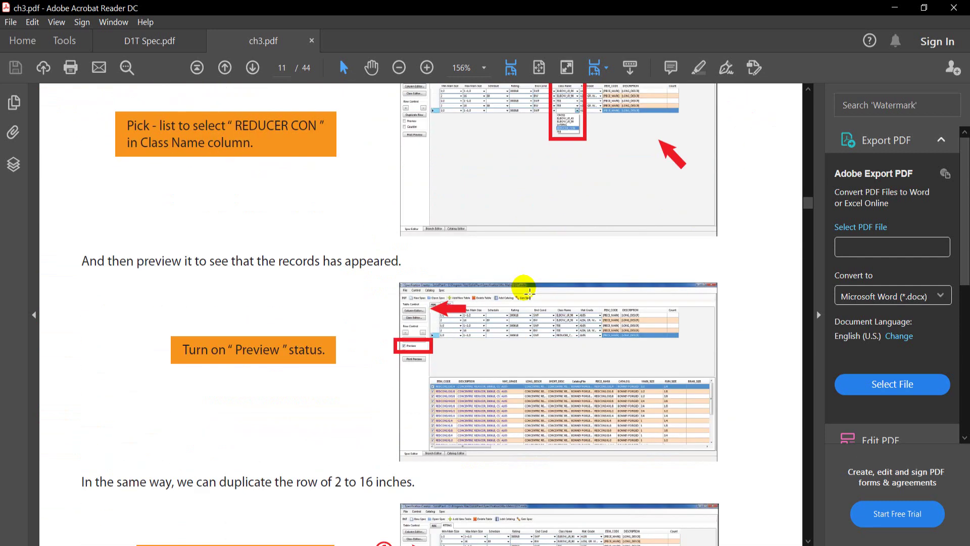
scroll(529, 293, "down", 4)
scroll(529, 293, "down", 2)
scroll(529, 293, "down", 2)
scroll(529, 293, "down", 3)
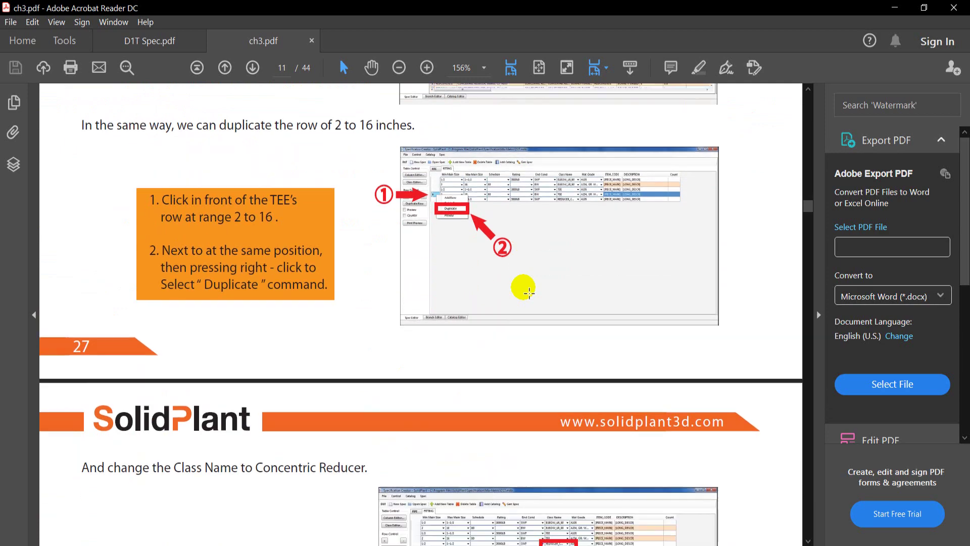
scroll(529, 292, "down", 2)
scroll(529, 292, "down", 2)
scroll(530, 290, "down", 4)
scroll(525, 291, "down", 1)
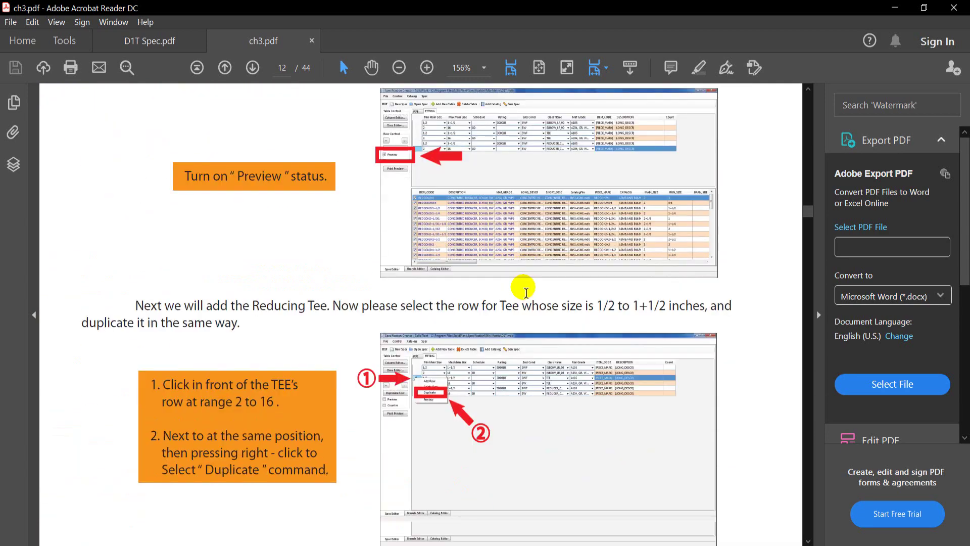
scroll(526, 291, "down", 4)
scroll(525, 292, "down", 4)
scroll(524, 292, "down", 4)
scroll(524, 292, "down", 2)
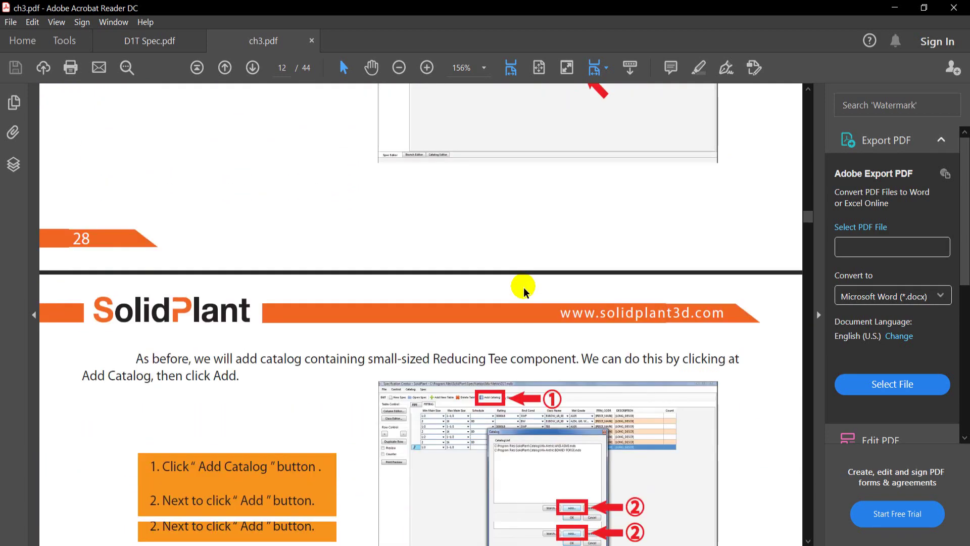
scroll(524, 291, "down", 3)
scroll(525, 291, "down", 1)
scroll(528, 290, "down", 1)
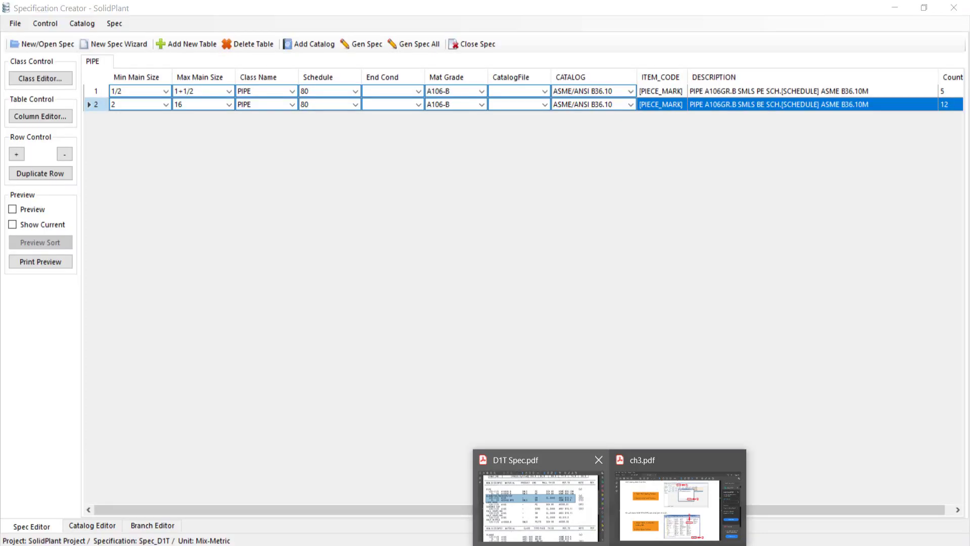
left_click(556, 514)
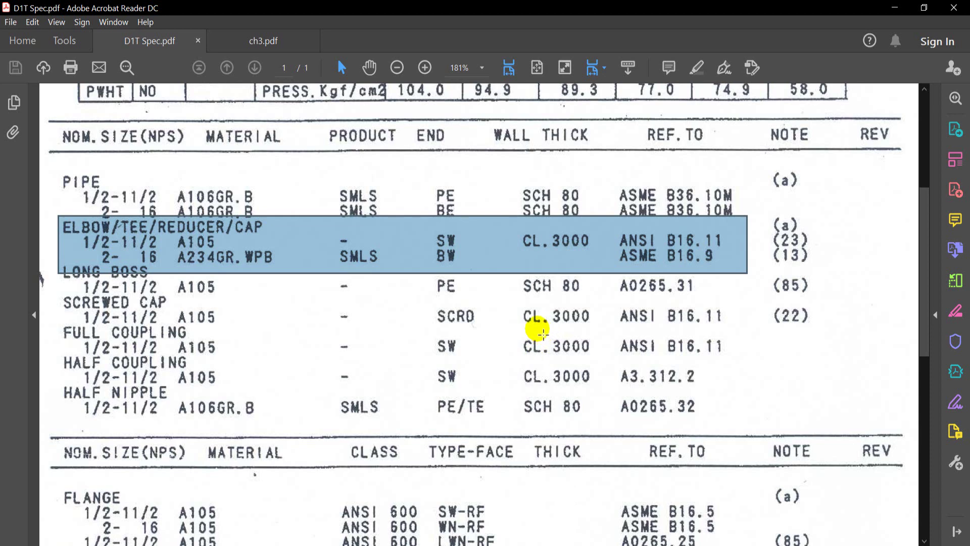
scroll(538, 331, "up", 2)
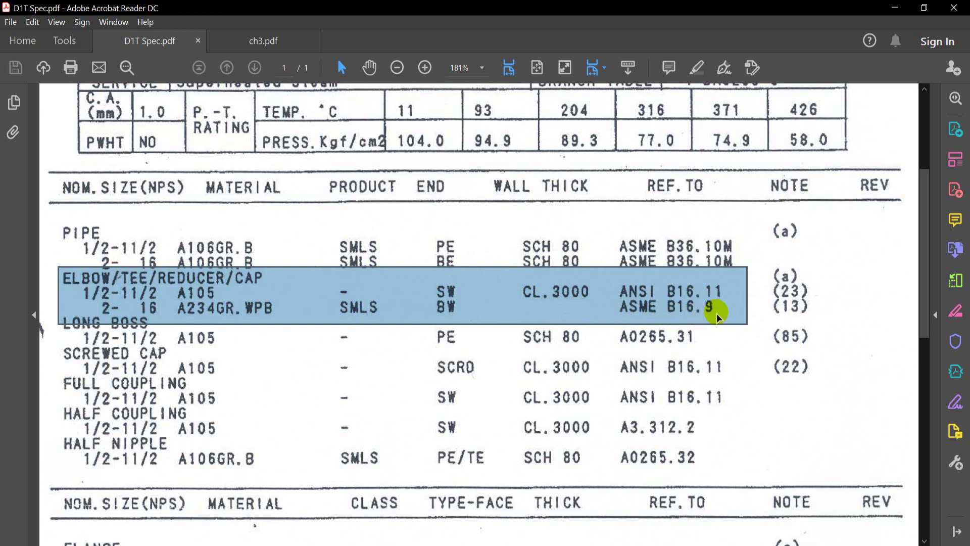
key("alt+Tab")
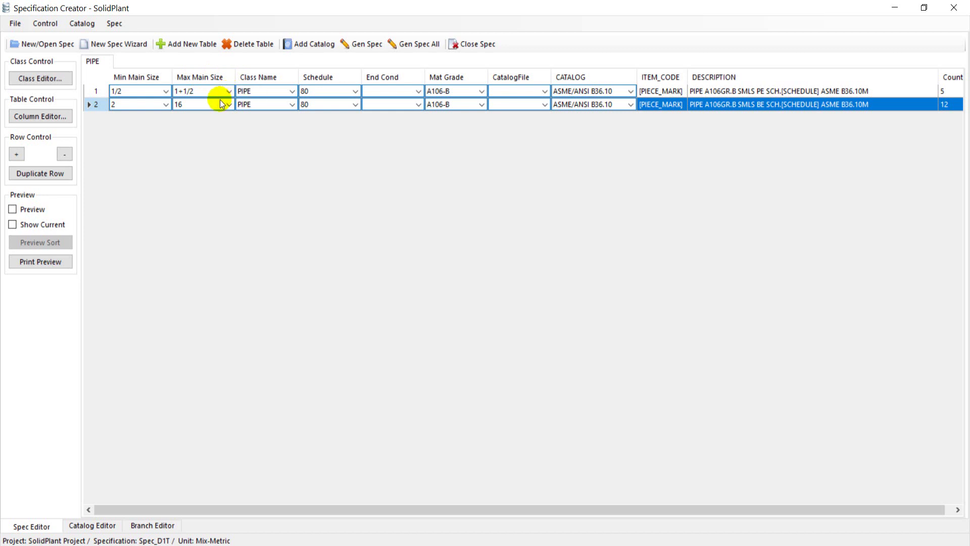
Create a new FITTING-type table in Spec_D1T alongside the PIPE table
left_click(194, 46)
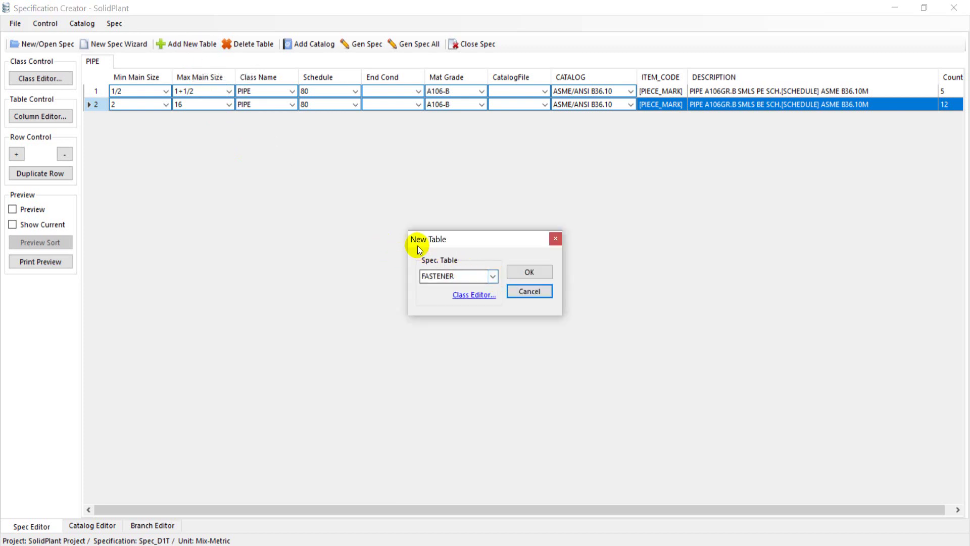
left_click(493, 277)
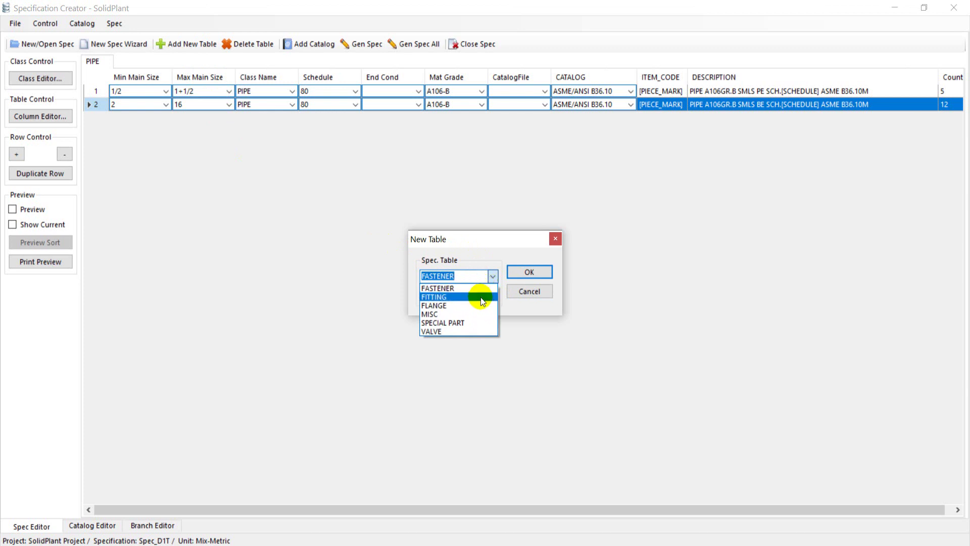
left_click(481, 299)
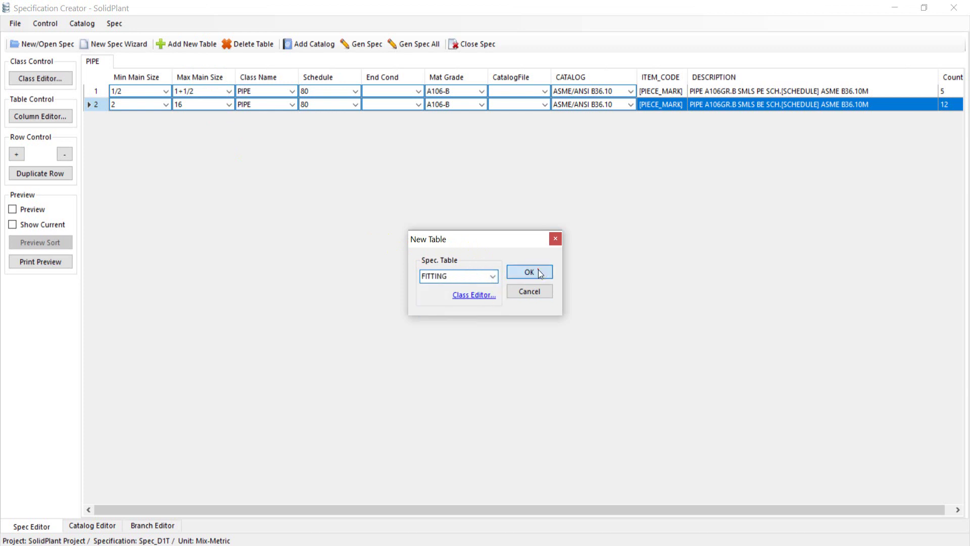
left_click(536, 271)
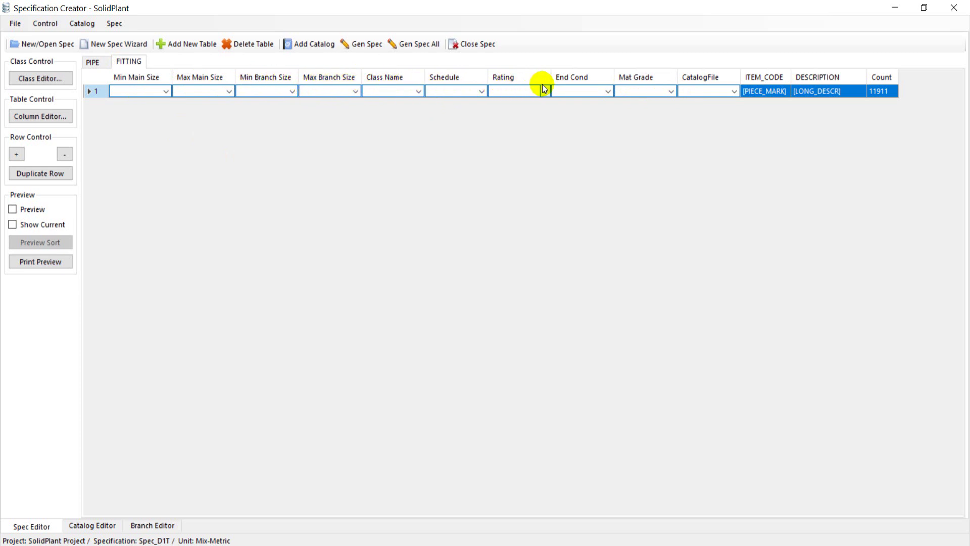
Add the CATALOG field to the FITTING table's columns in the Column Editor
left_click(44, 118)
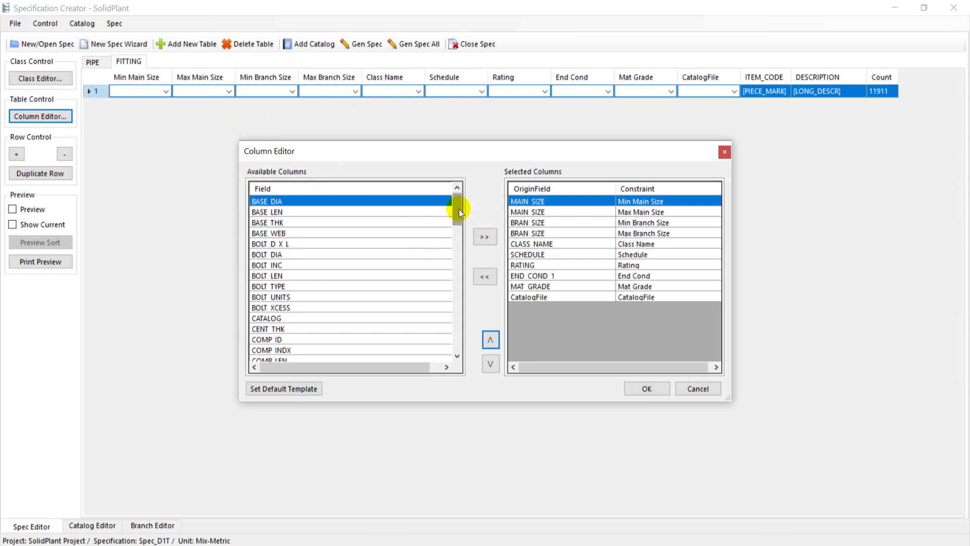
left_click_drag(456, 210, 458, 219)
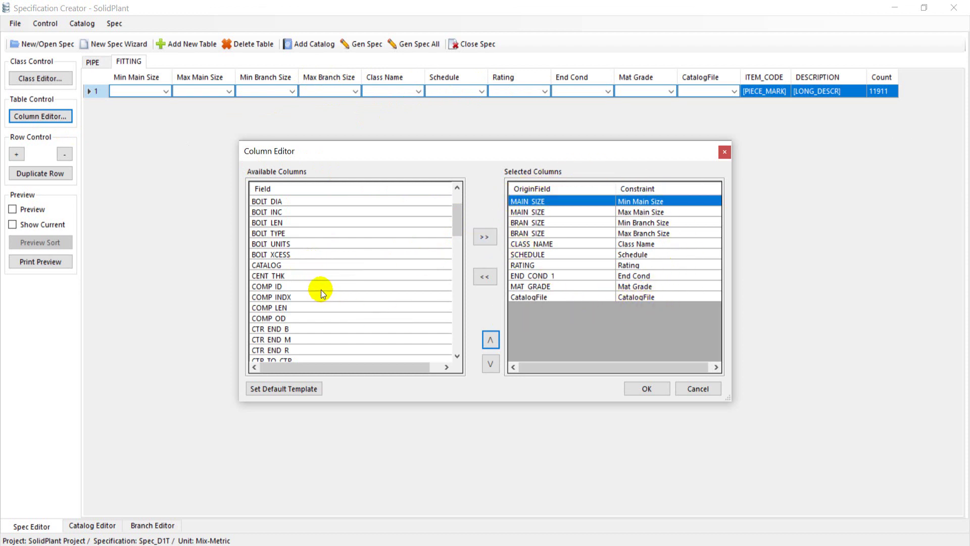
left_click(287, 267)
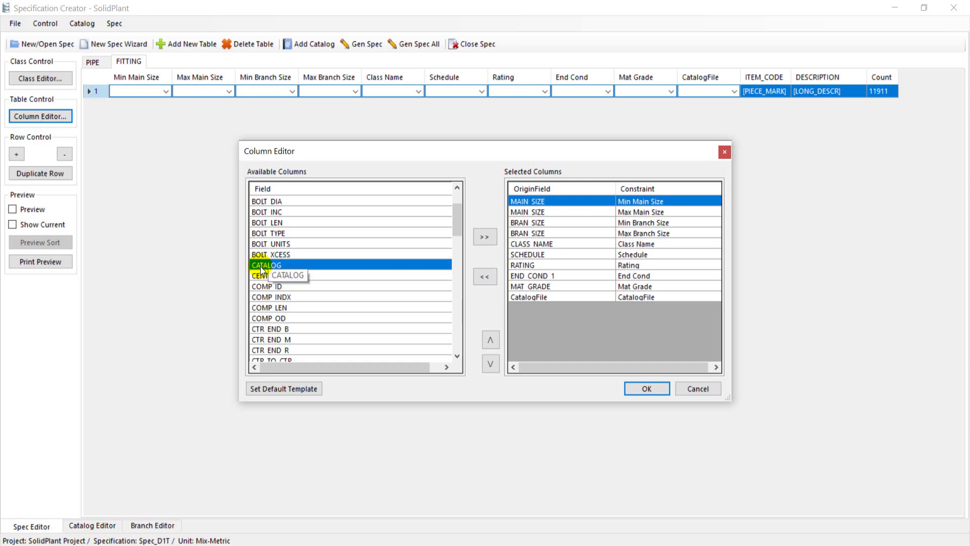
left_click(483, 239)
left_click(633, 308)
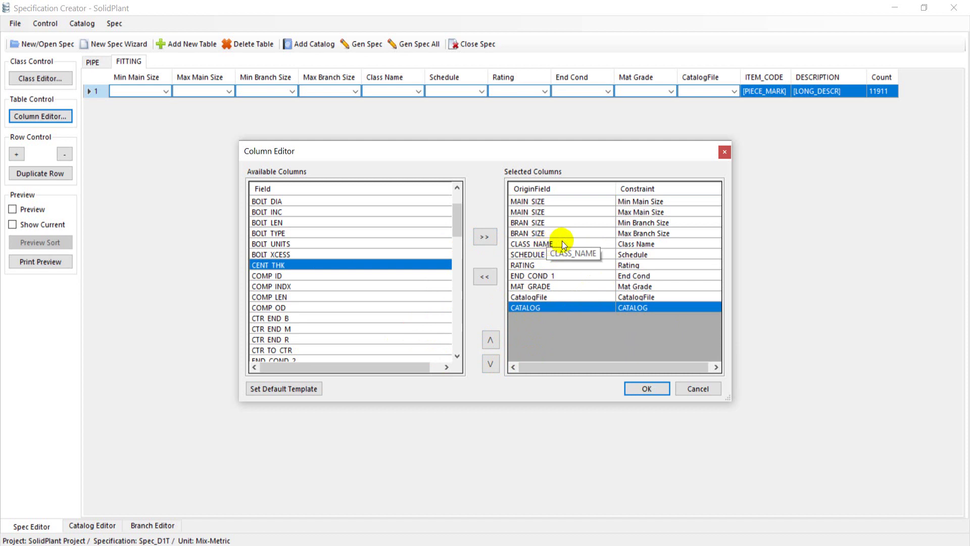
Remove the Min and Max Branch Size columns and apply the new column layout
left_click(640, 224)
left_click(628, 231)
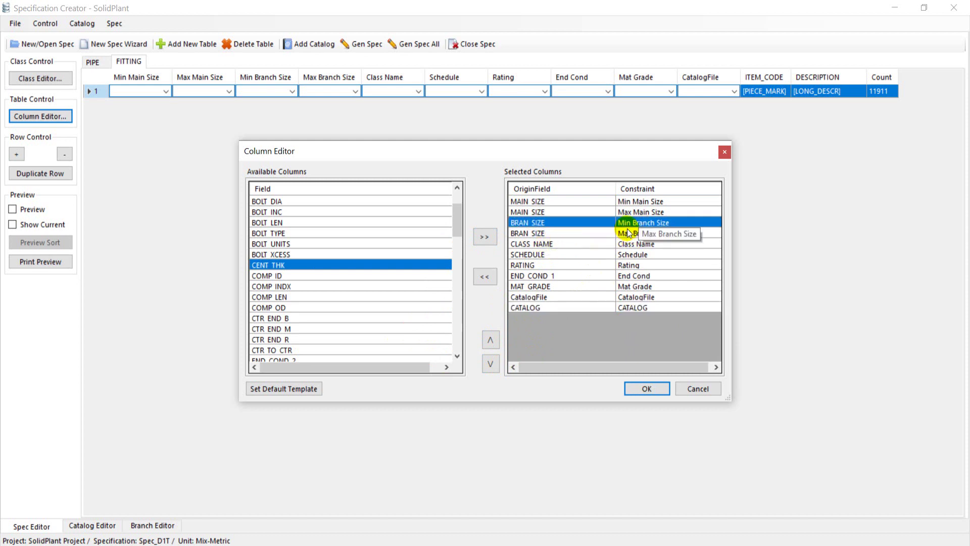
left_click(478, 275)
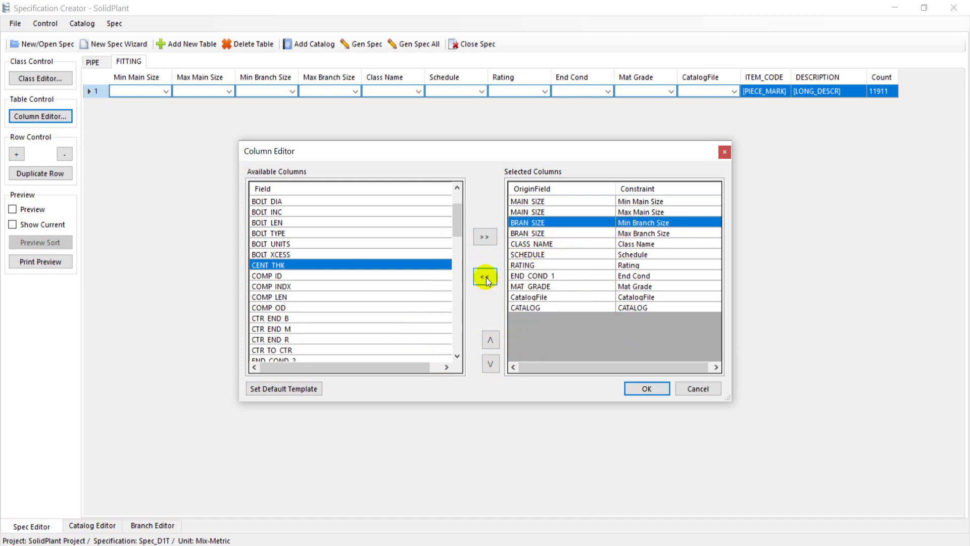
left_click(641, 225)
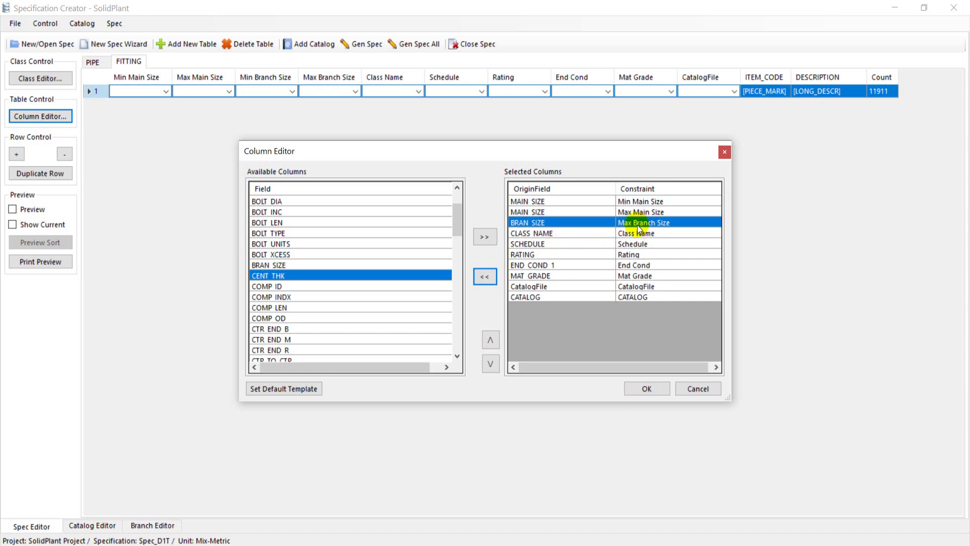
left_click(477, 277)
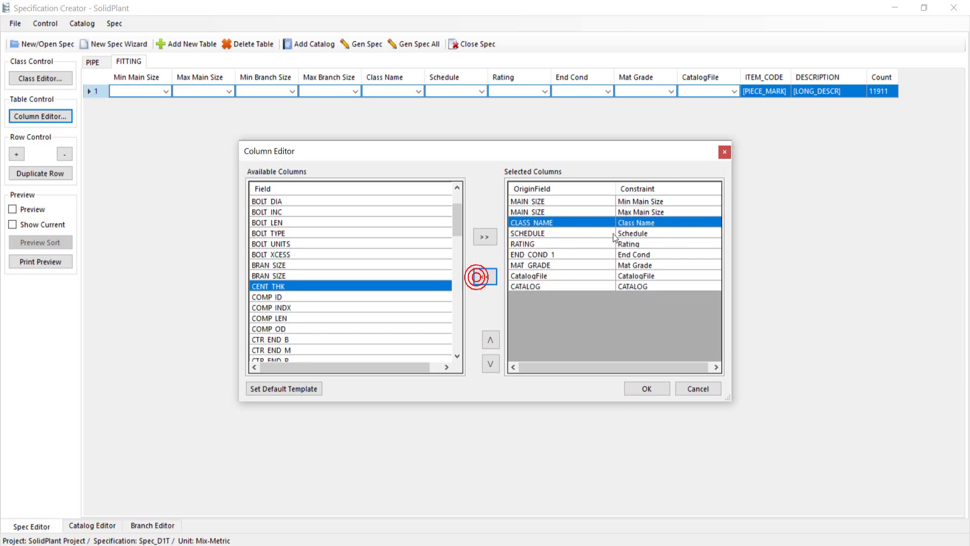
left_click(644, 393)
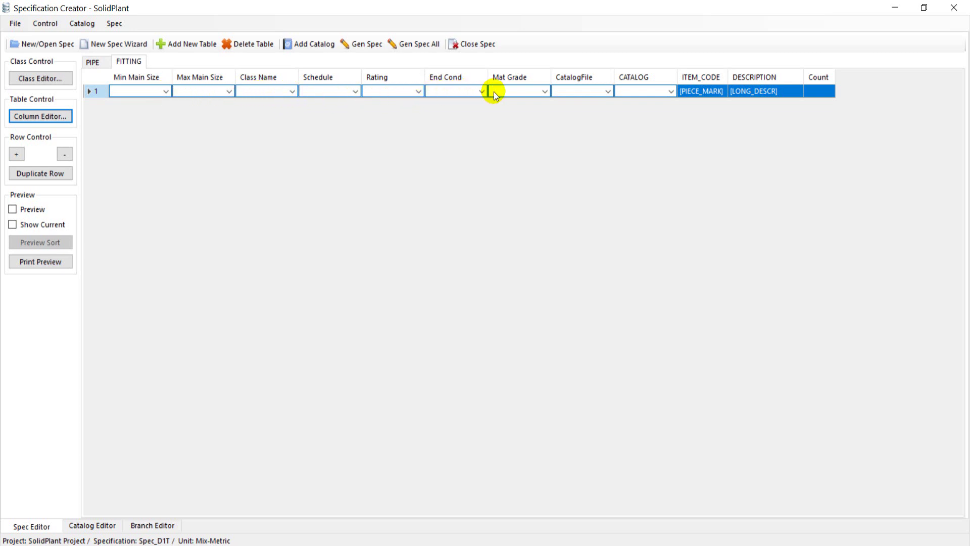
Set row 1 to class ELBOW_LR_90 with main sizes 1/2 to 1+1/2
left_click(229, 92)
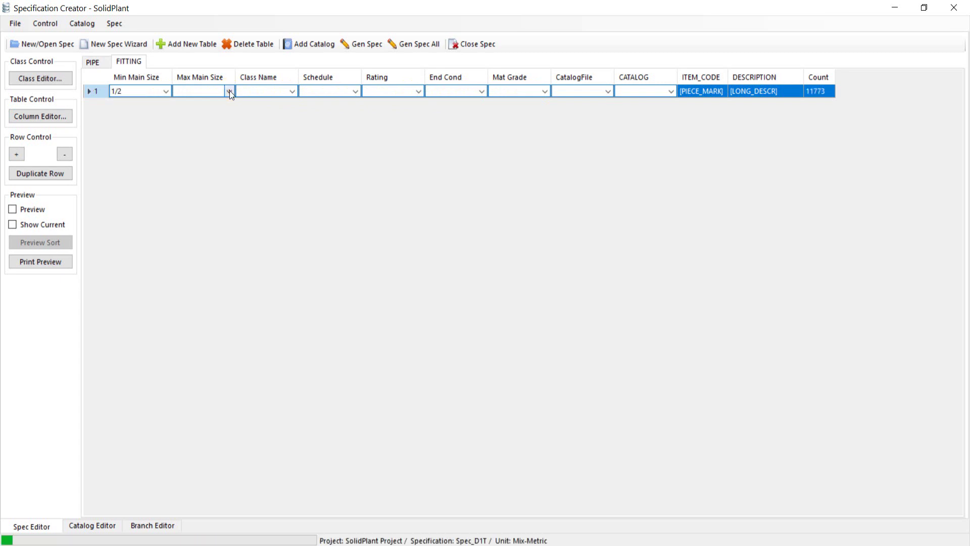
left_click(230, 91)
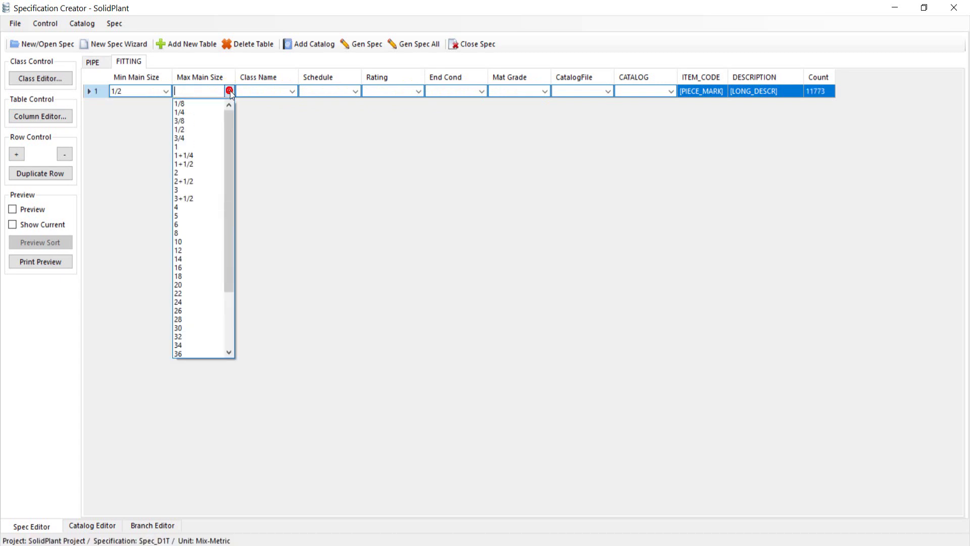
left_click(212, 163)
left_click(292, 92)
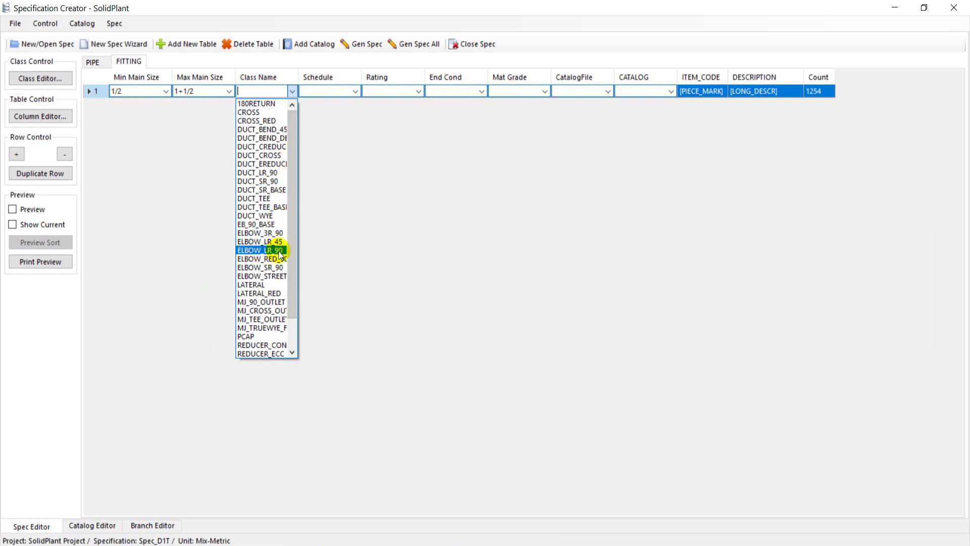
left_click(254, 250)
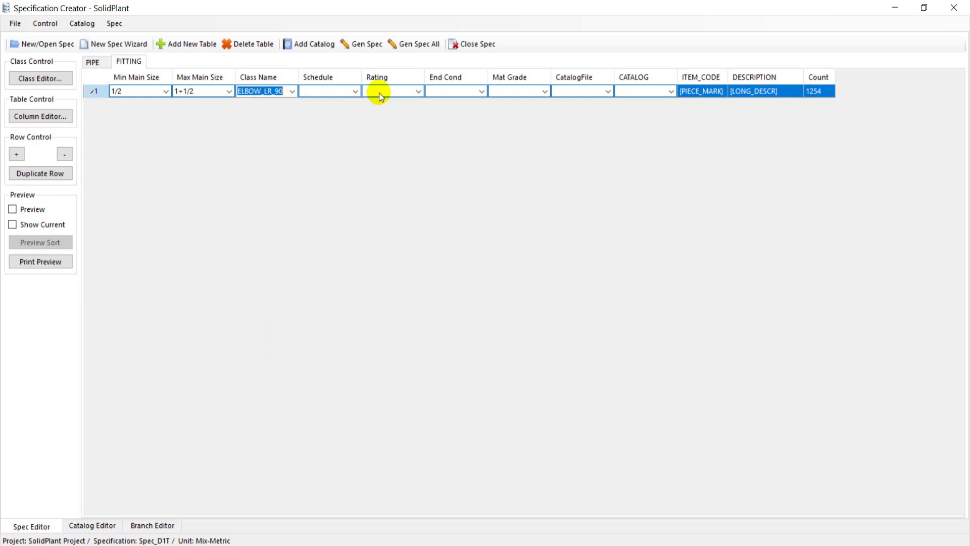
Give the elbow row rating 3000LB, end condition SWF and material grade A105
left_click(413, 93)
left_click(419, 92)
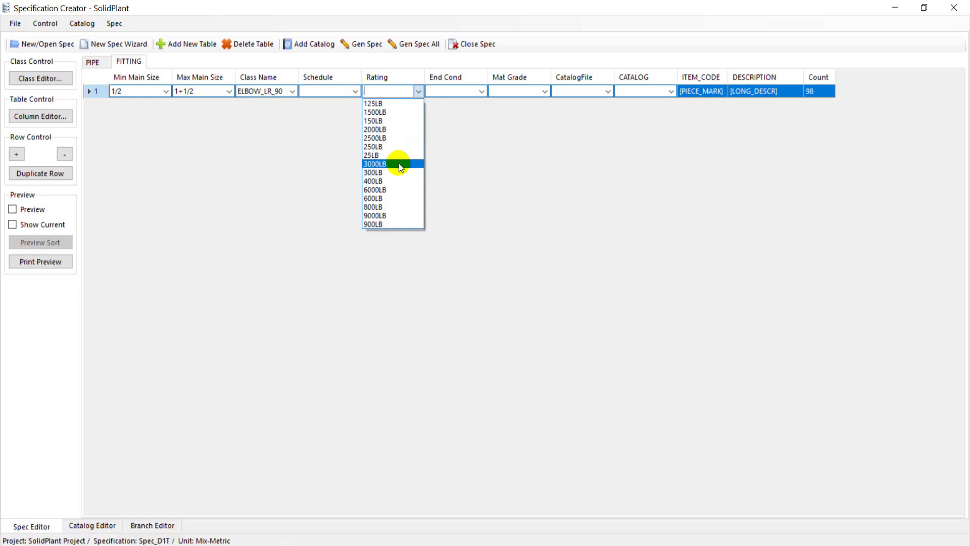
left_click(398, 163)
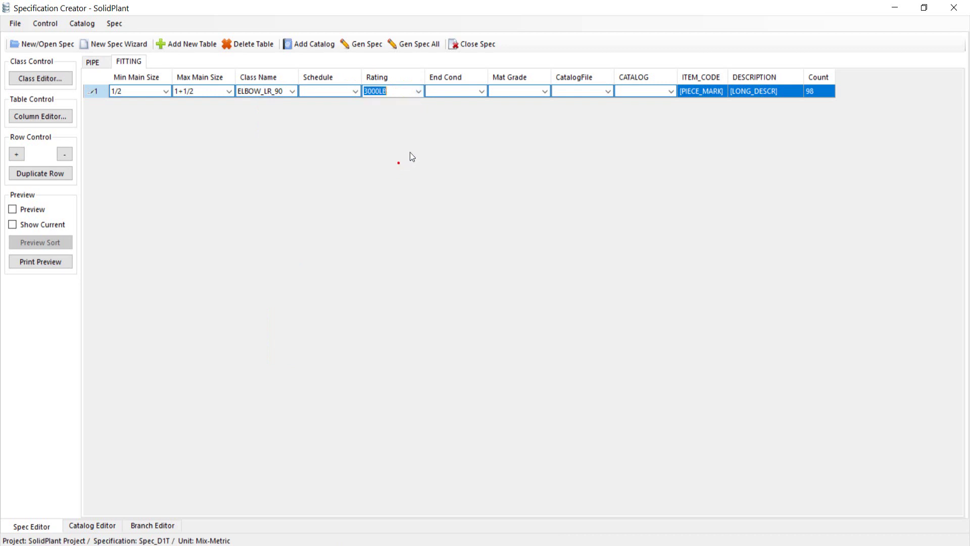
left_click(480, 92)
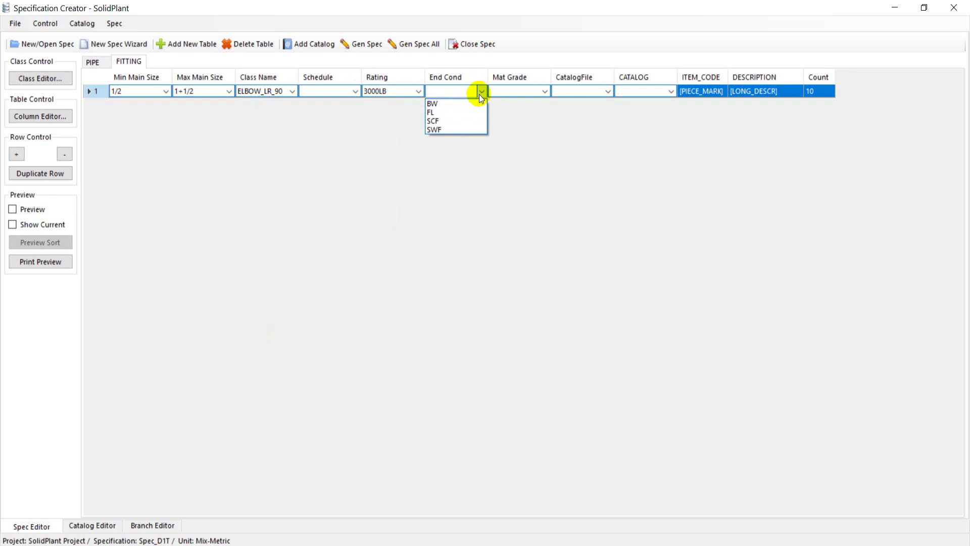
left_click(467, 129)
left_click(545, 91)
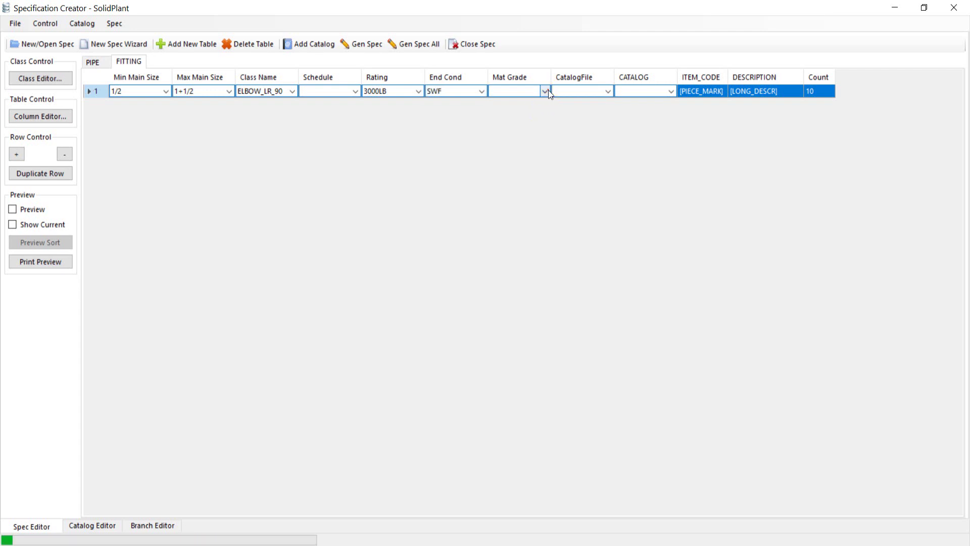
left_click(520, 101)
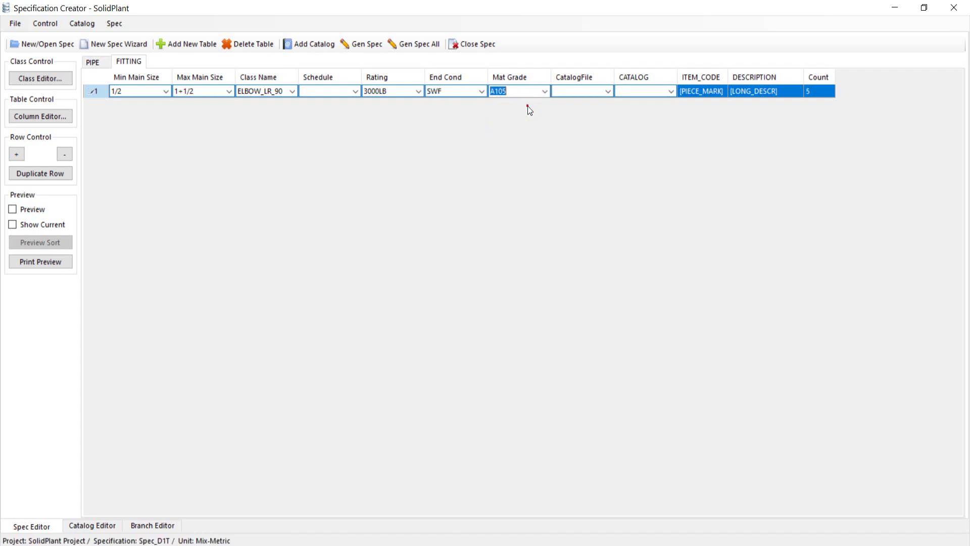
left_click(520, 95)
left_click(523, 102)
left_click(30, 208)
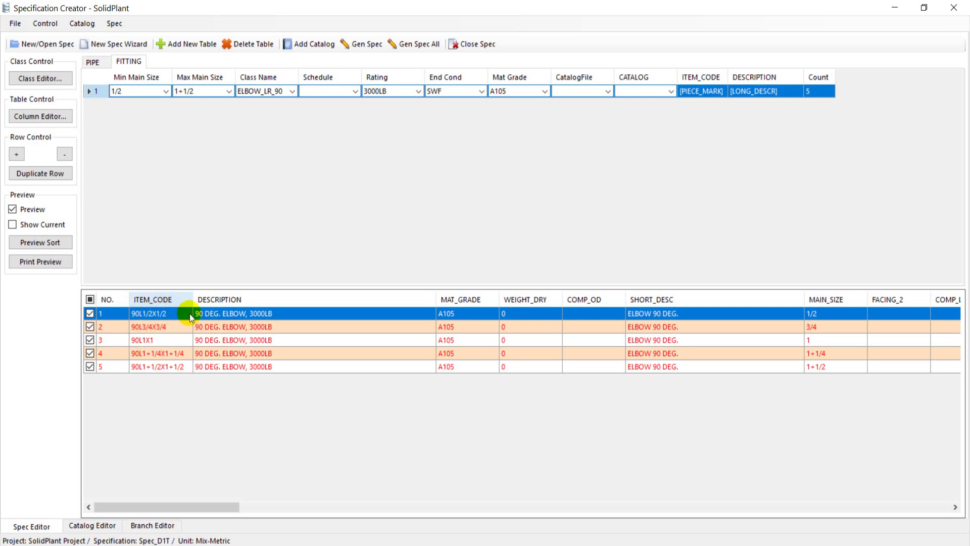
left_click_drag(201, 507, 375, 499)
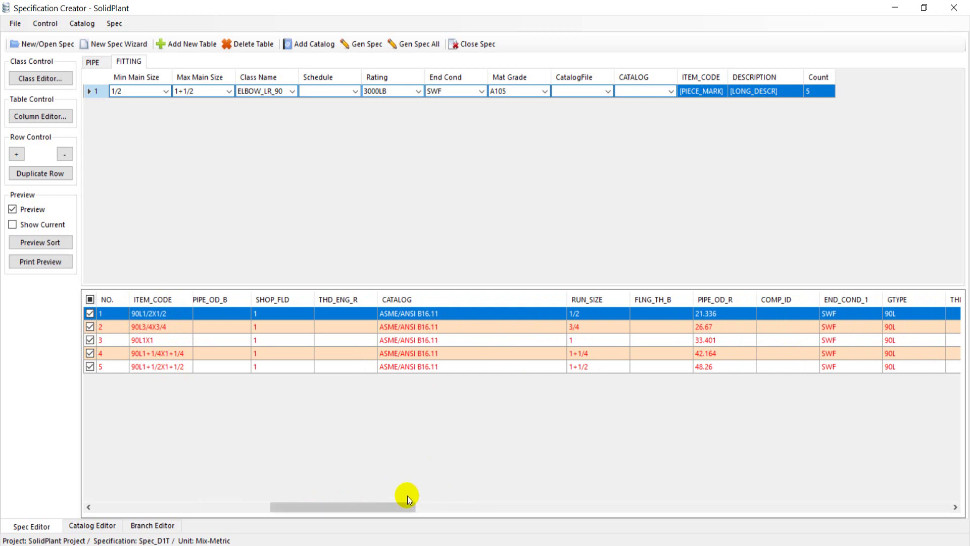
mouse_move(399, 507)
left_mouse_down()
mouse_move(722, 505)
mouse_move(391, 505)
left_mouse_up()
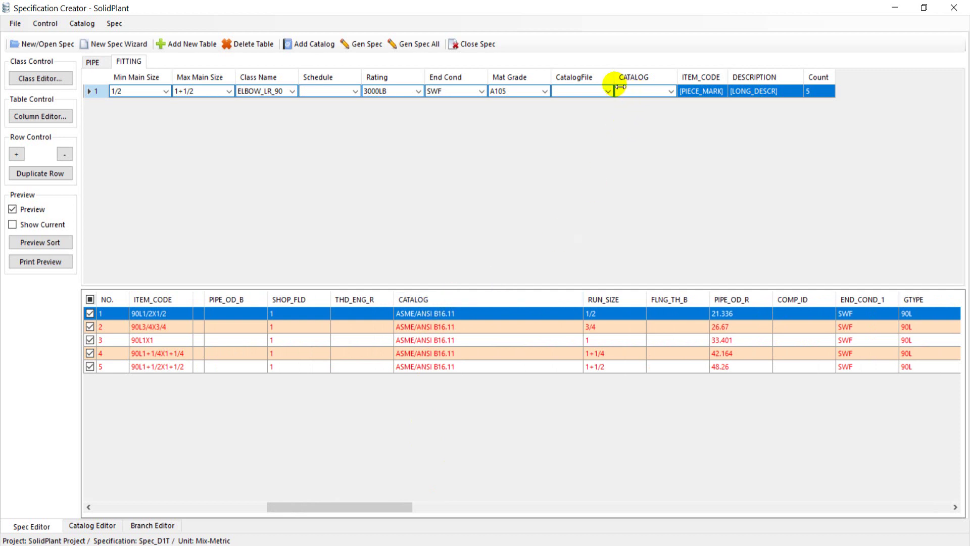
Assign the ASME/ANSI B16.11 catalog to the ELBOW_LR_90 row, widening the CATALOG column
left_click(671, 92)
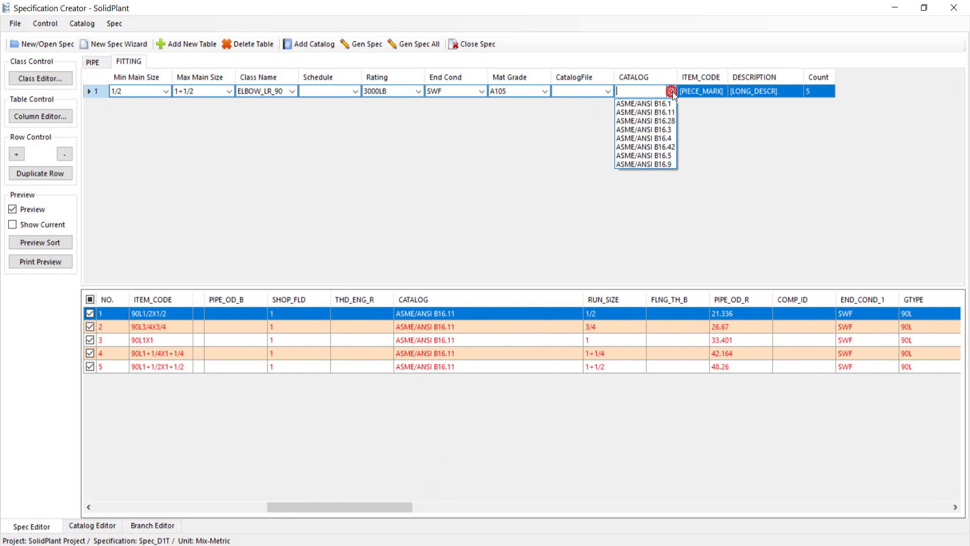
left_click(678, 76)
left_click_drag(677, 77, 703, 76)
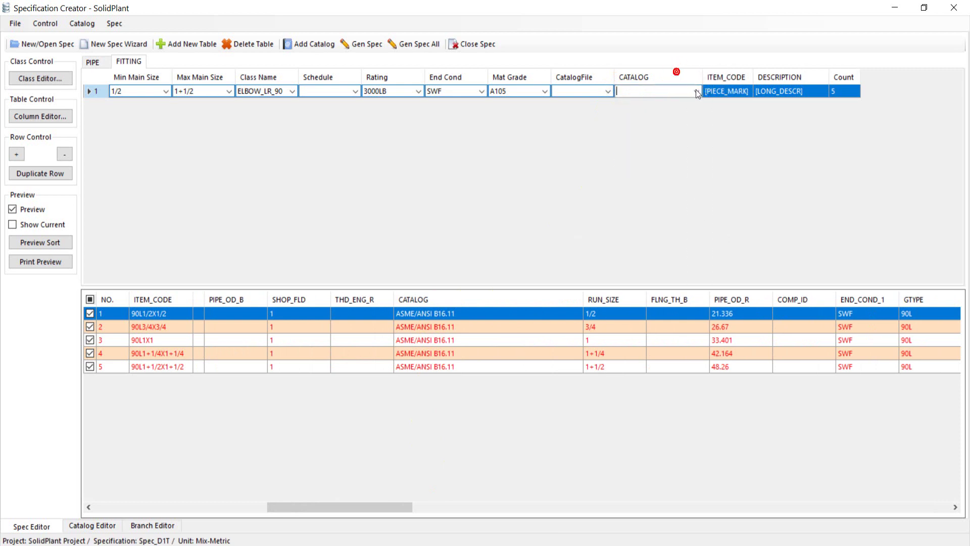
left_click(697, 92)
left_click(687, 114)
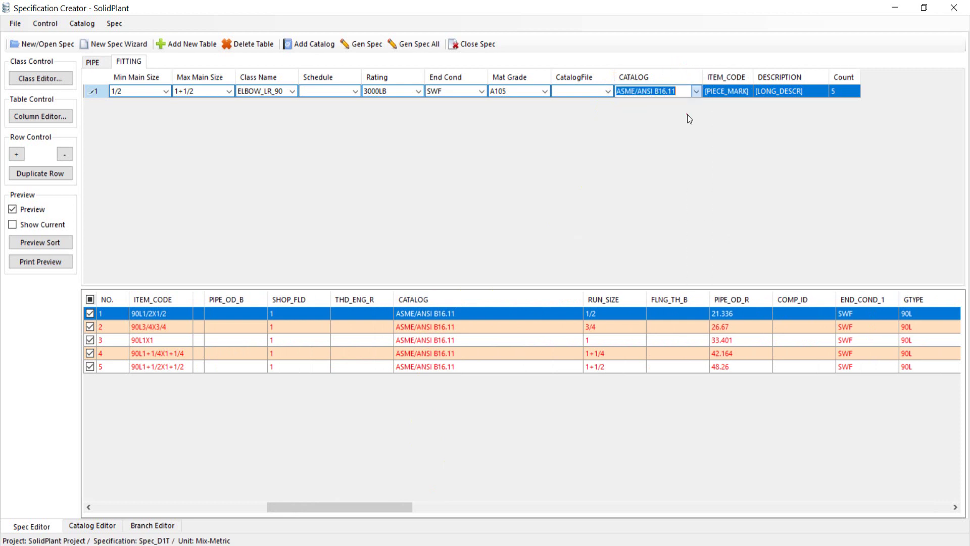
left_click(93, 92)
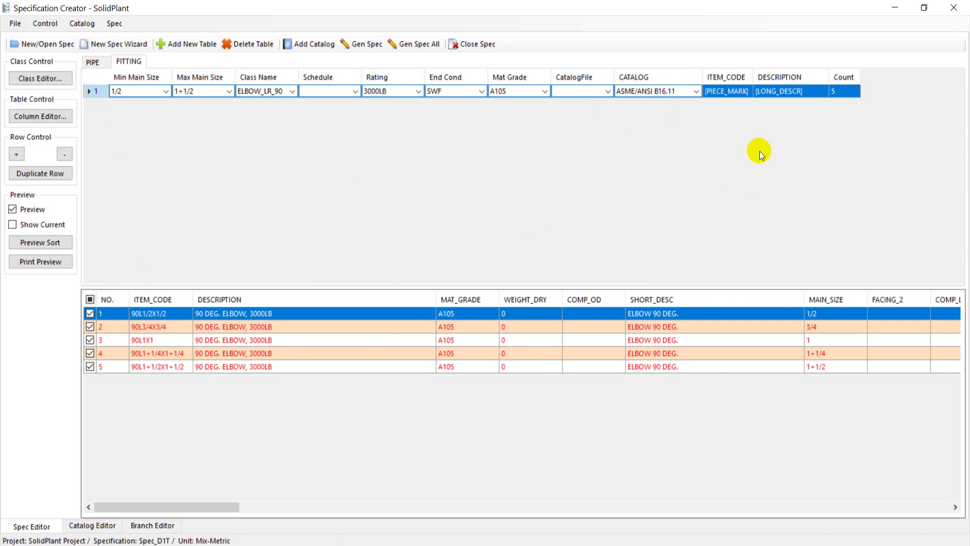
left_click_drag(832, 89, 937, 89)
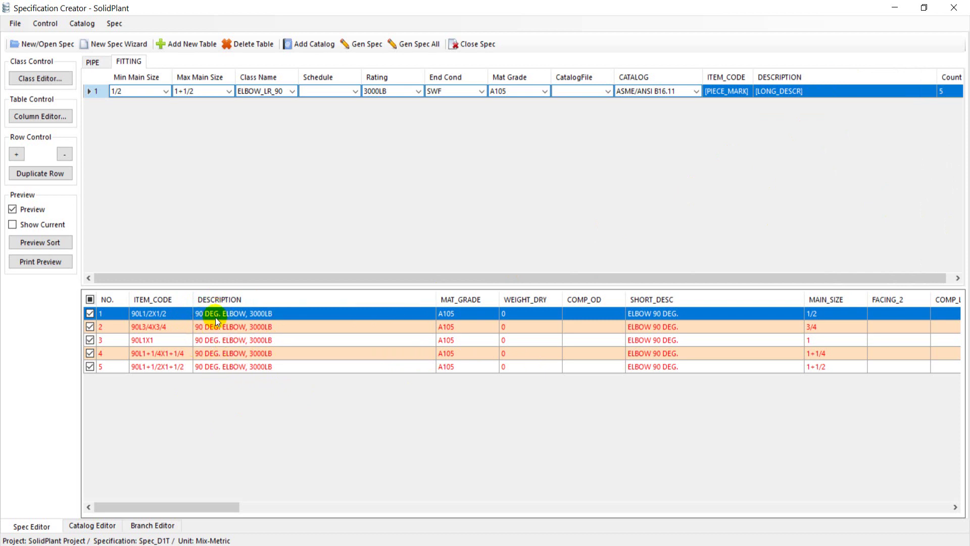
Replace the elbow's [LONG_DESCR] description with '90 DEG. ELBOW A105 SW CL.' and open Description Filter
left_click(819, 93)
left_click(828, 98)
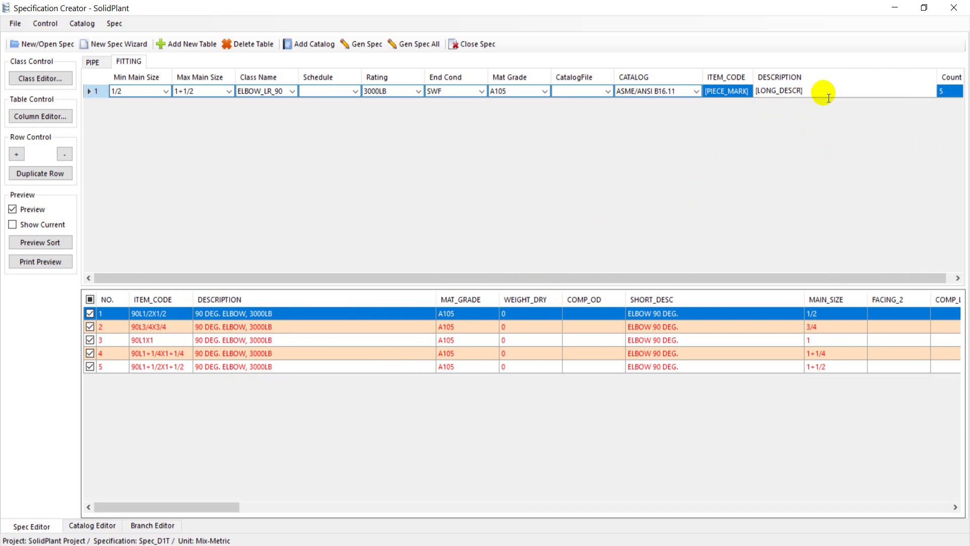
double_click(825, 95)
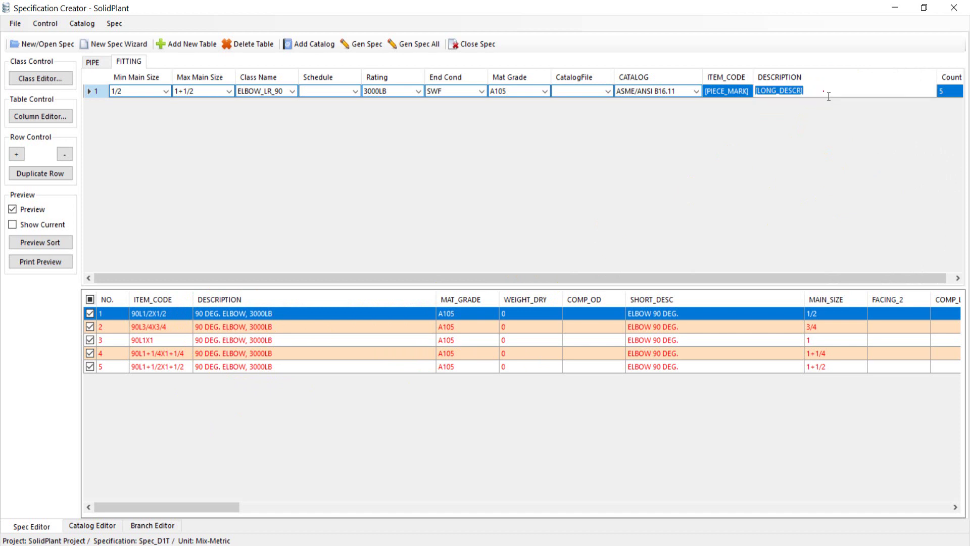
key("BackSpace")
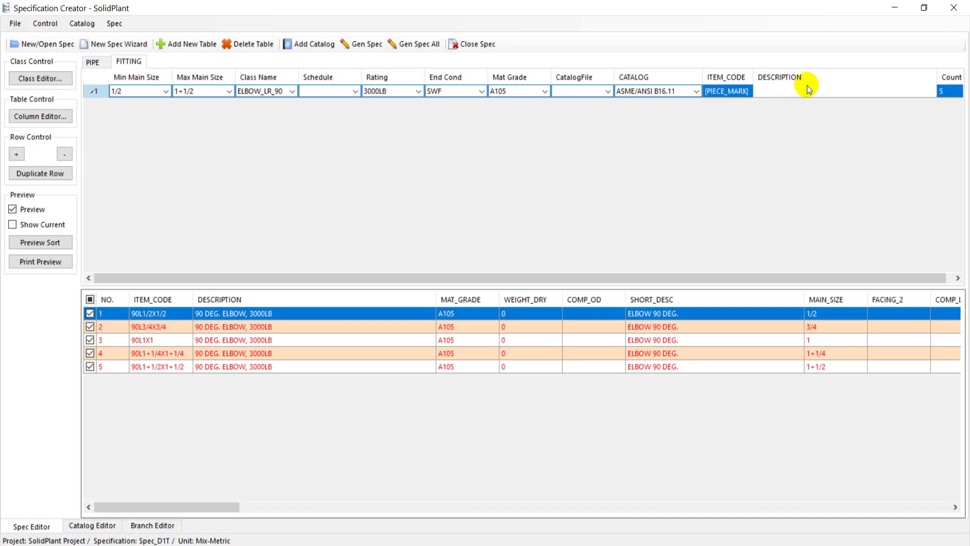
type("90 DEG. ELBOW A105 SW CL.")
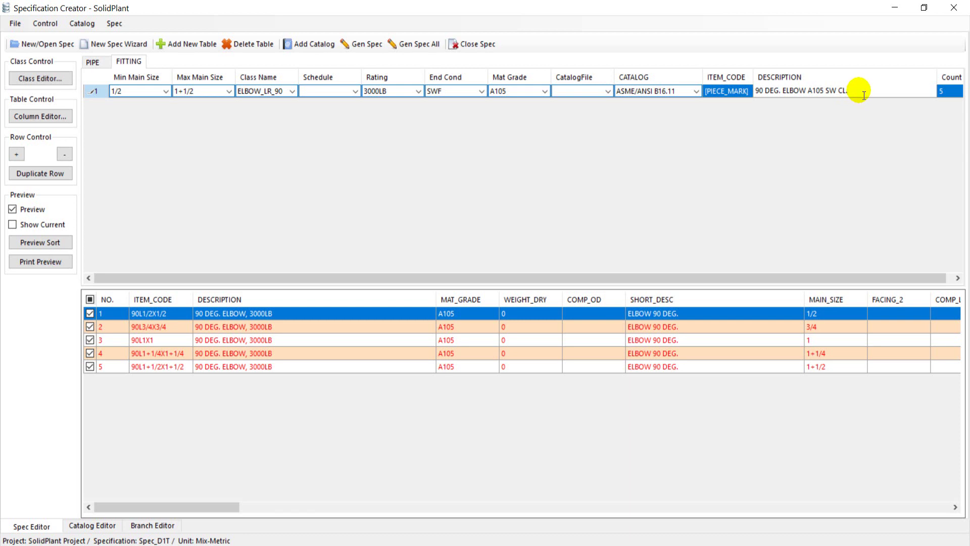
right_click(855, 94)
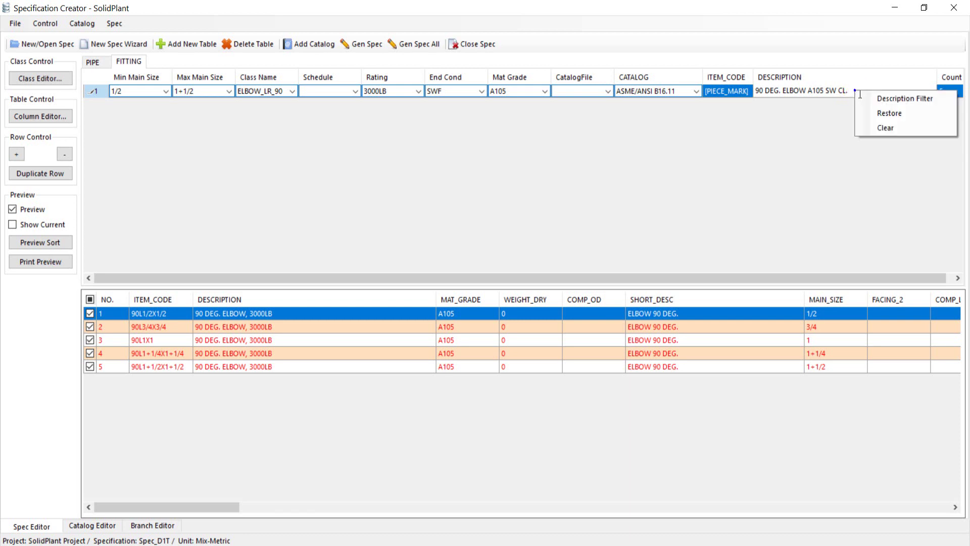
left_click(884, 99)
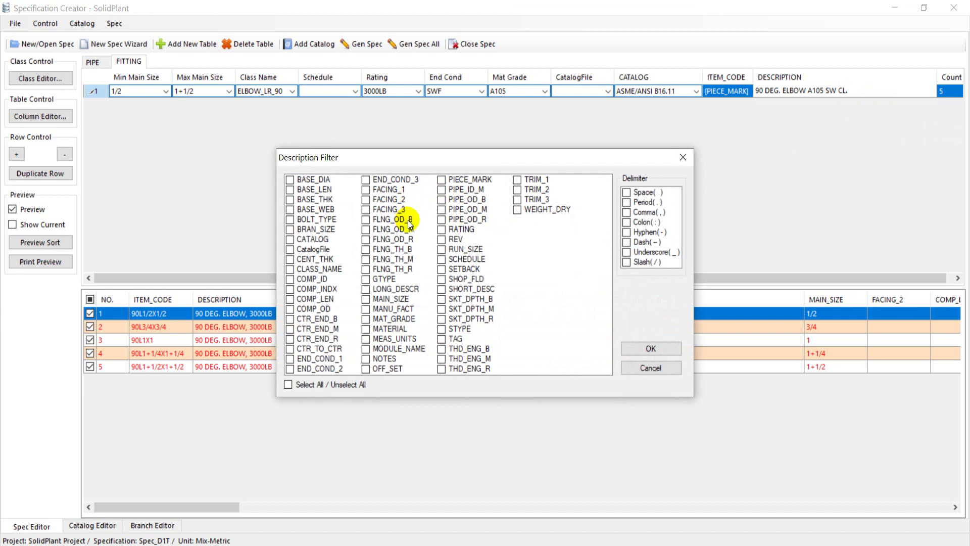
Finish the elbow description as '90 DEG. ELBOW A105 SW CL.[RATING] ANSI B16.11' and turn off Preview
left_click(442, 230)
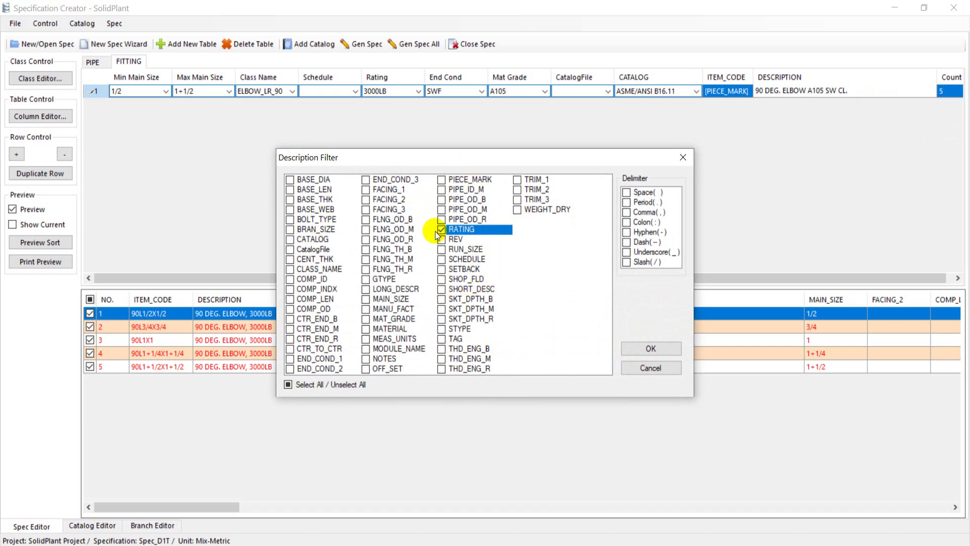
left_click(646, 348)
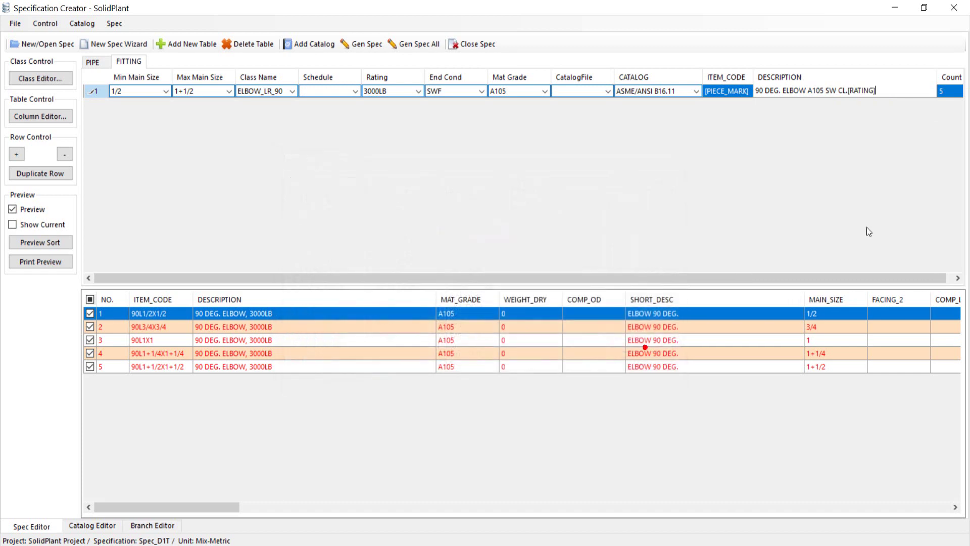
left_click(889, 94)
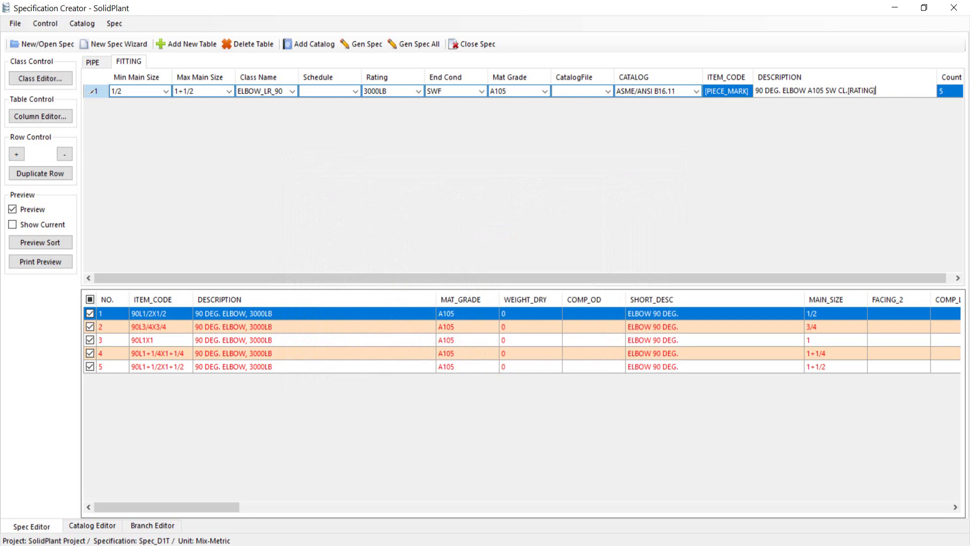
type("ANSI B16.11")
left_click(882, 91)
key("BackSpace")
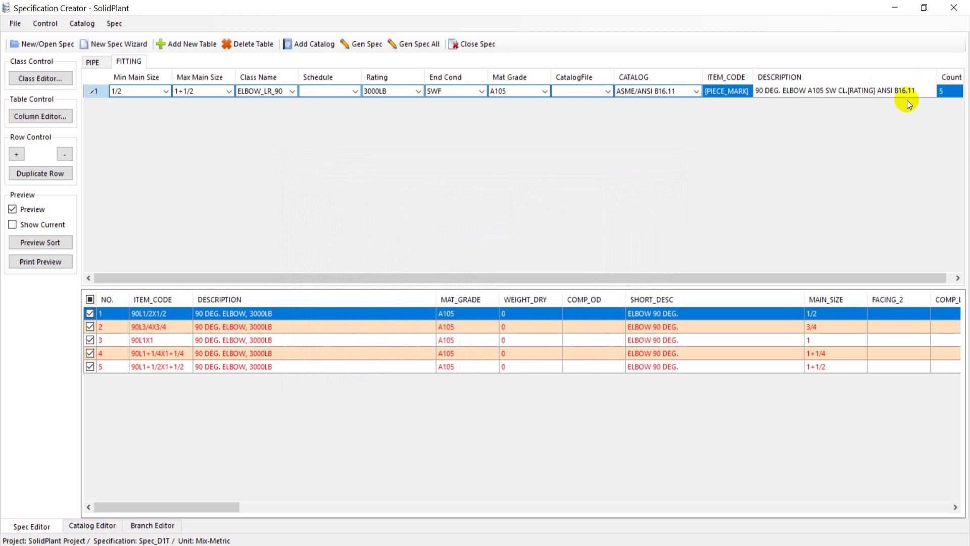
left_click(931, 92)
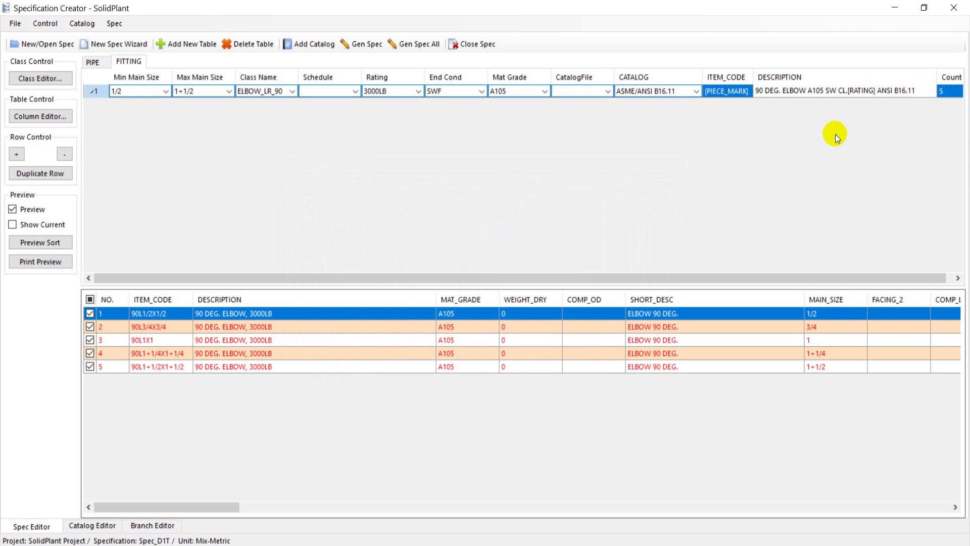
key("Return")
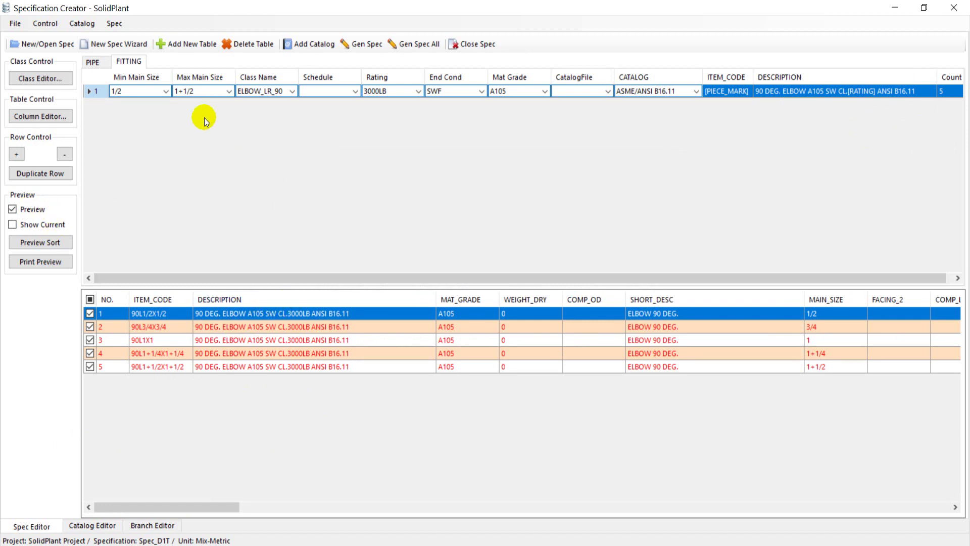
left_click(11, 211)
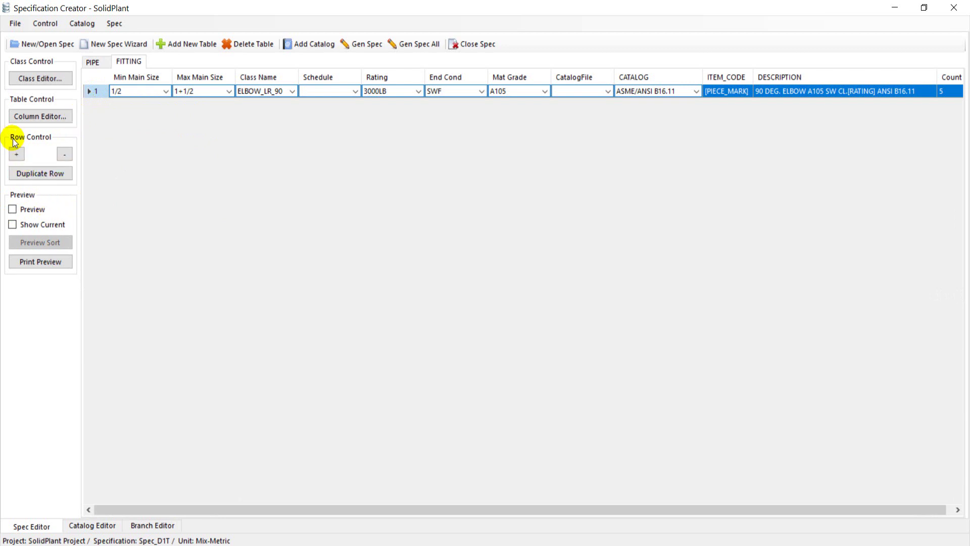
Add a second FITTING row spanning main sizes 2 to 16
left_click(17, 154)
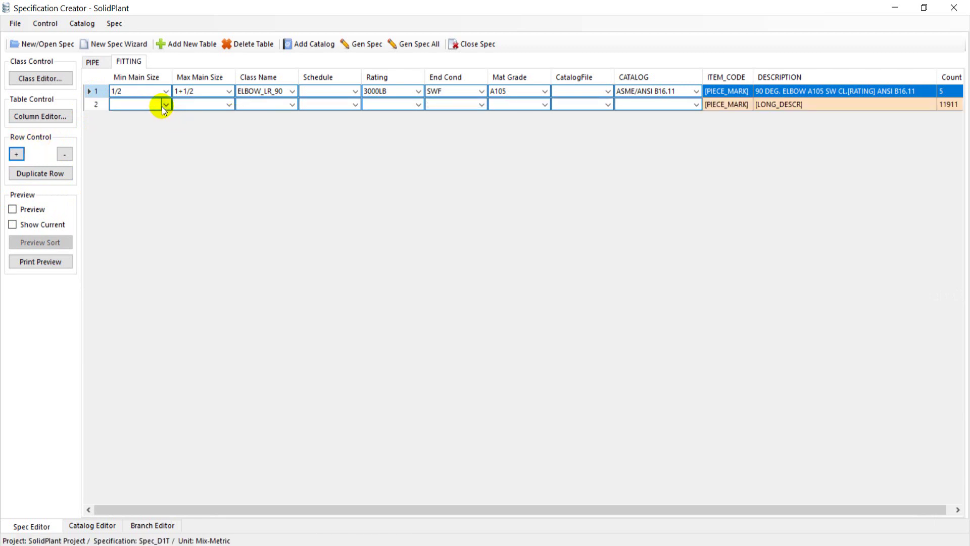
left_click(165, 105)
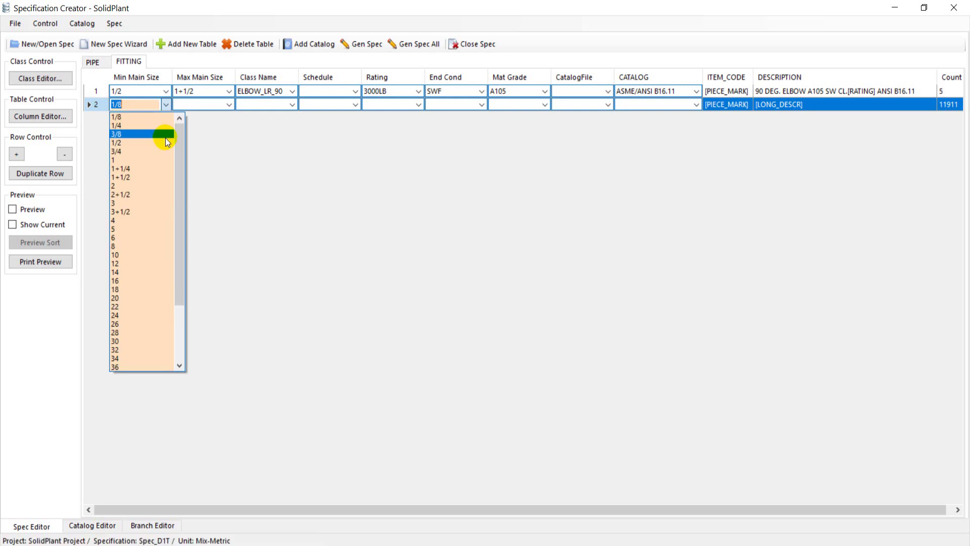
left_click(156, 185)
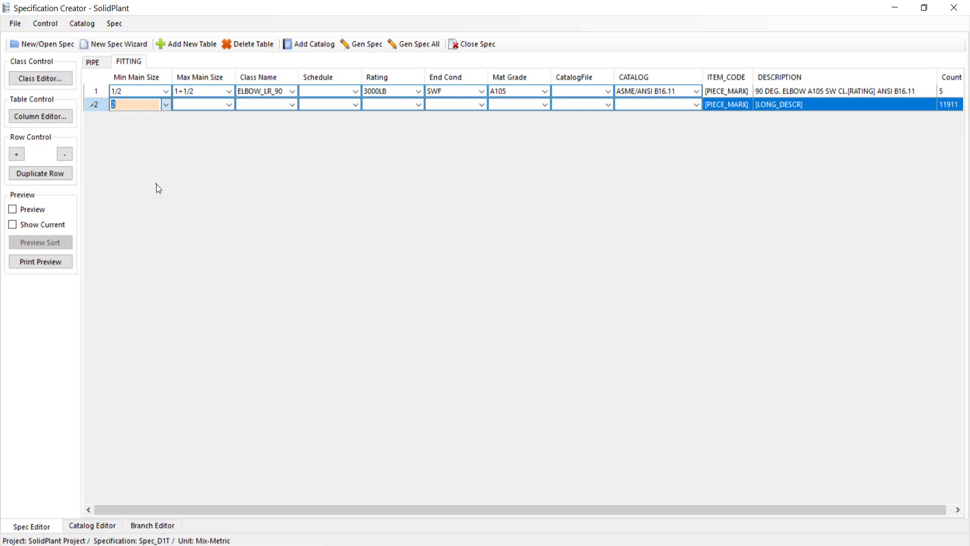
left_click(229, 104)
left_click(228, 105)
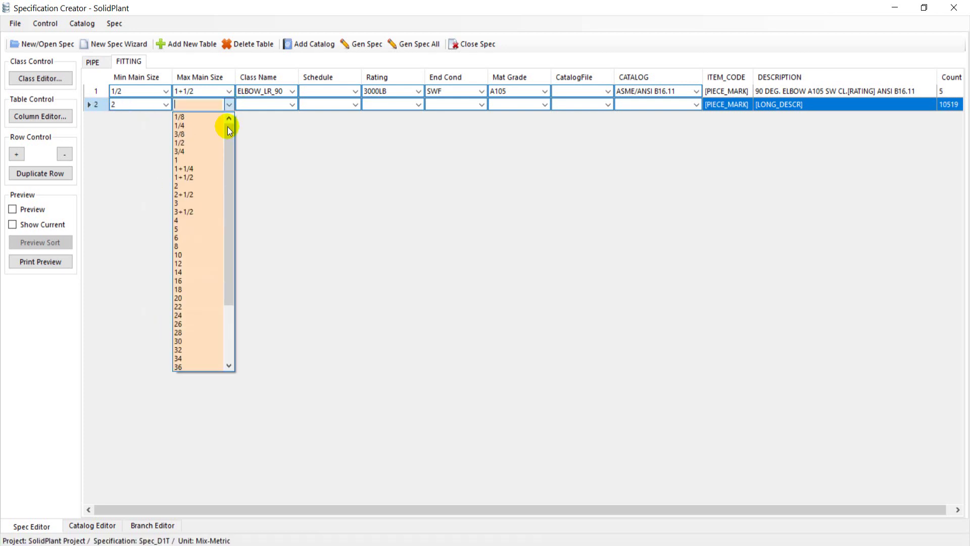
left_click(208, 282)
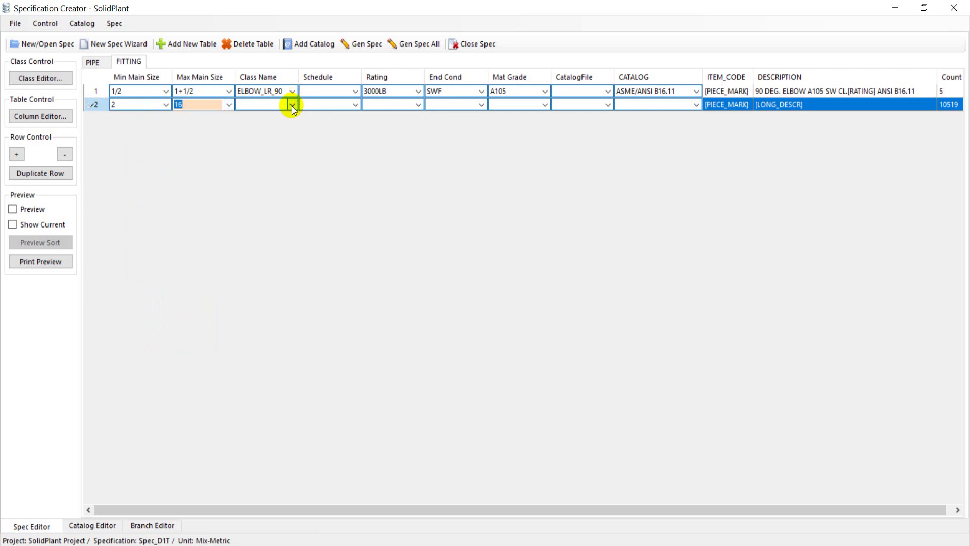
Make row 2 an ELBOW_LR_90, schedule 80, BW end, material A234, GR. WPB
left_click(292, 106)
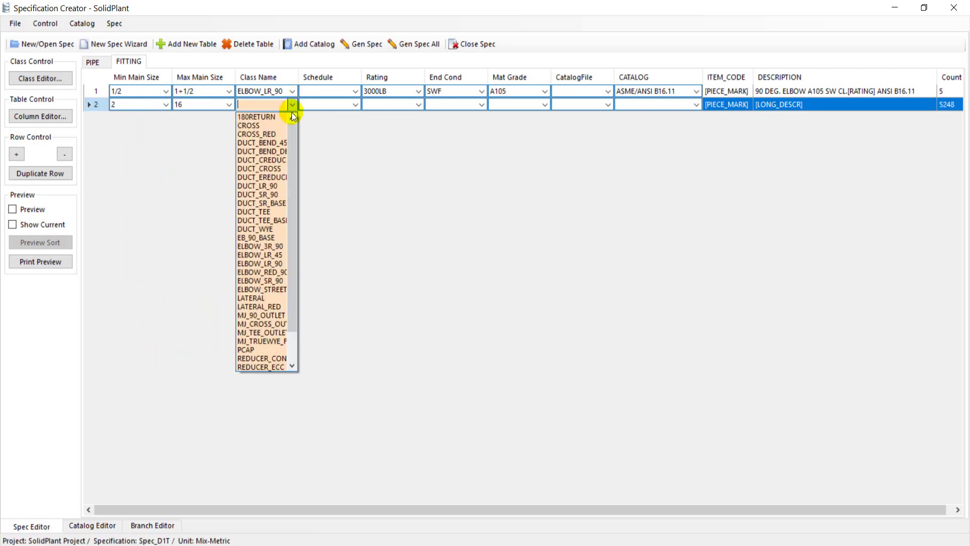
left_click(278, 263)
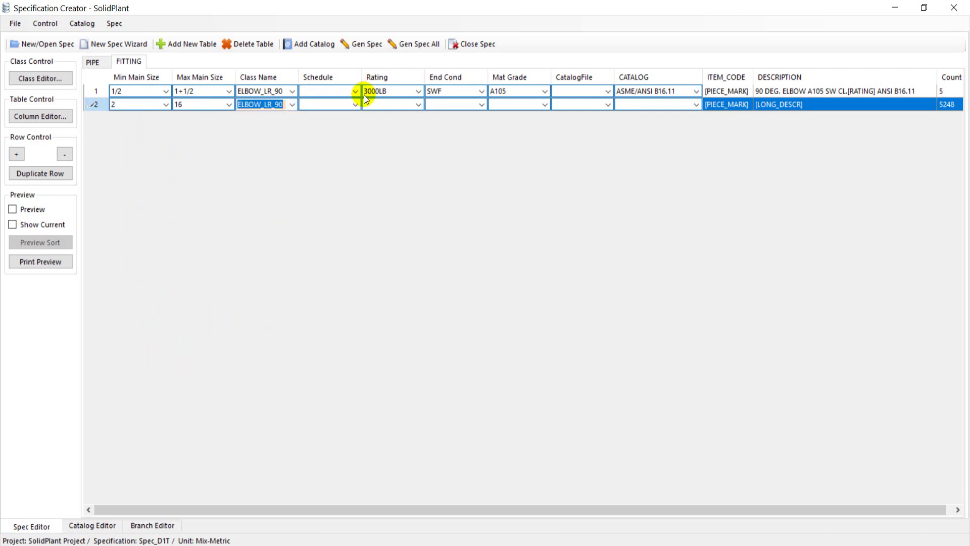
left_click(354, 105)
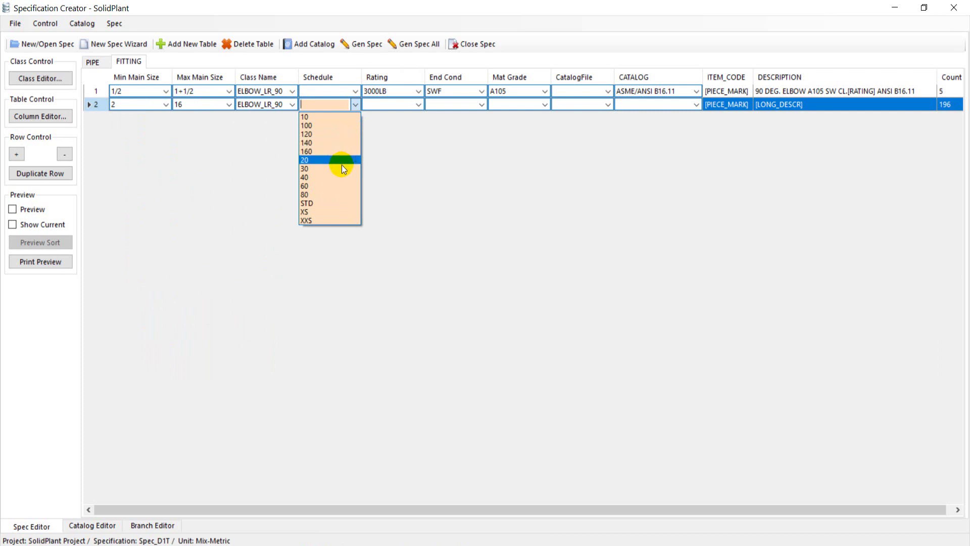
left_click(337, 195)
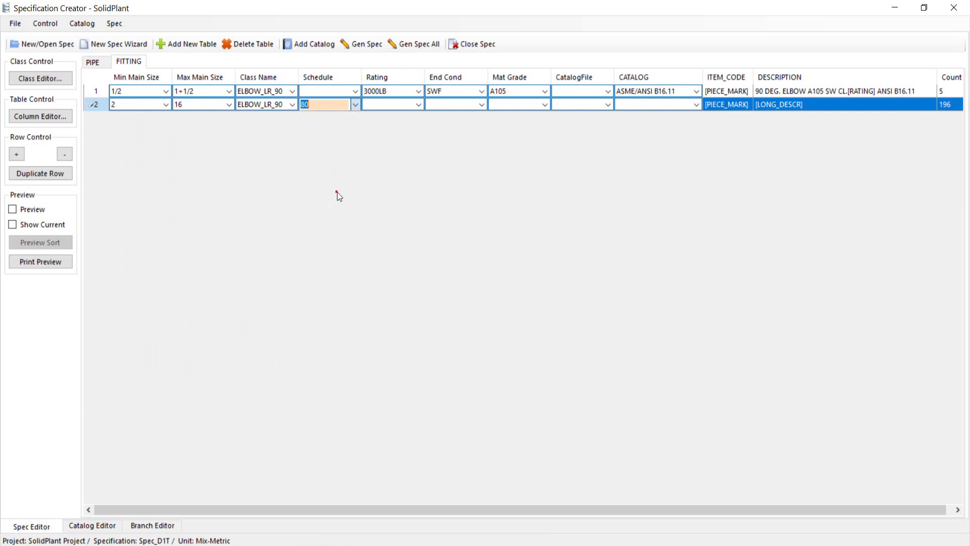
left_click(482, 105)
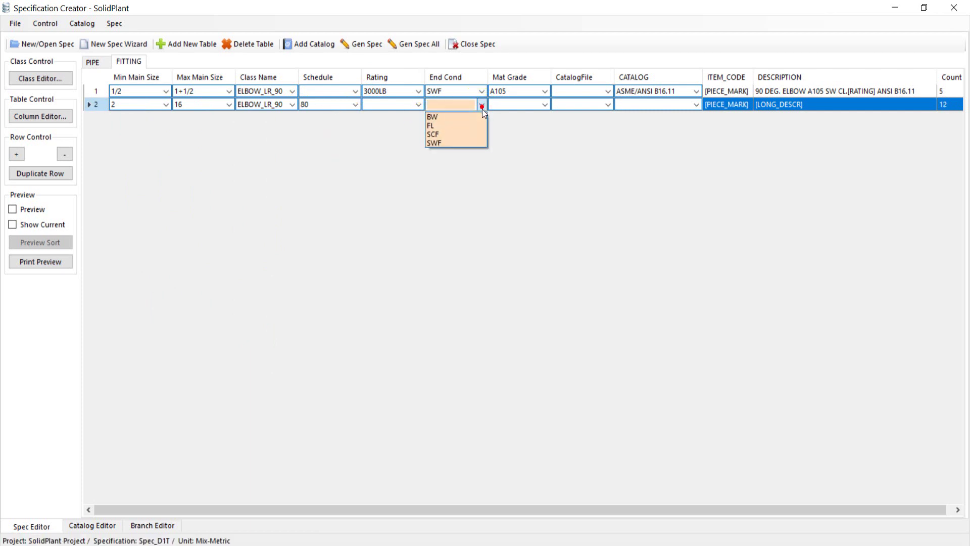
left_click(467, 119)
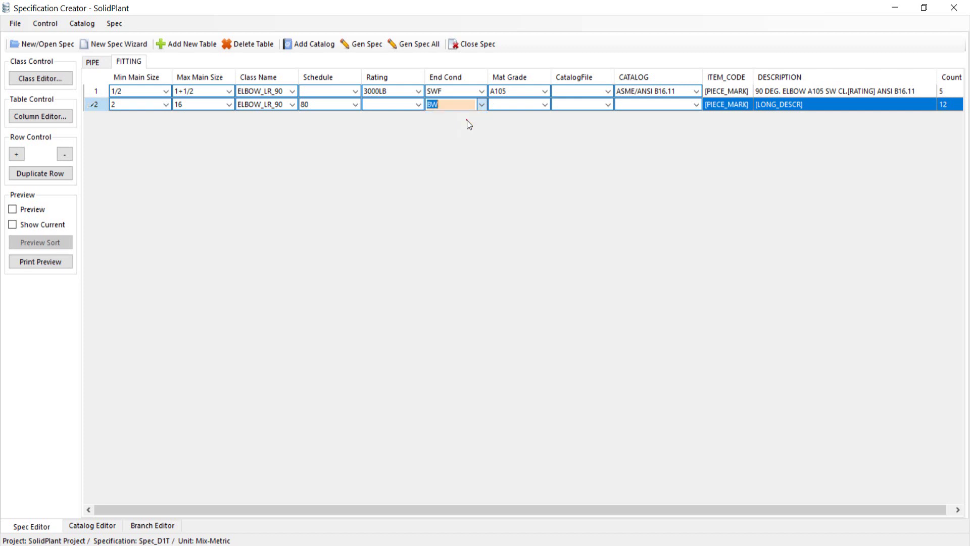
left_click(544, 104)
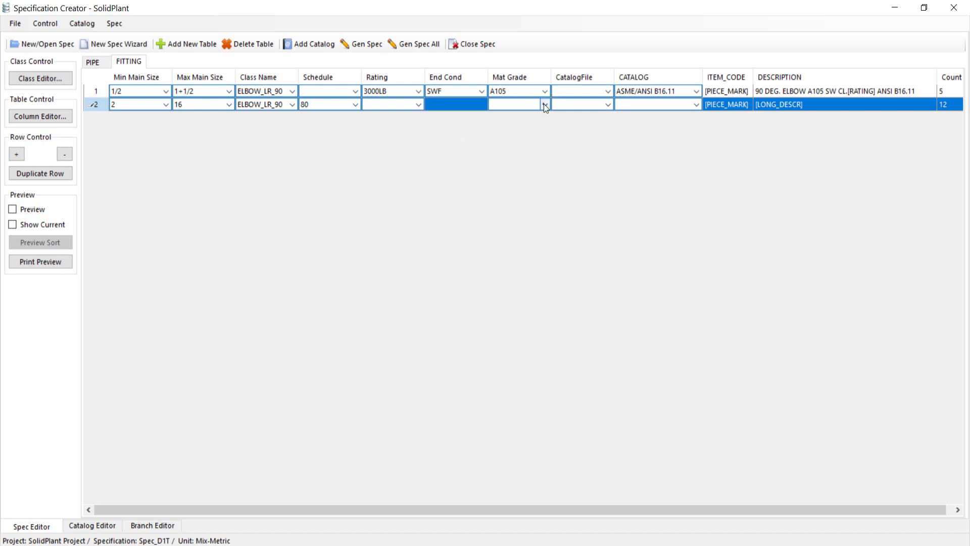
left_click(544, 105)
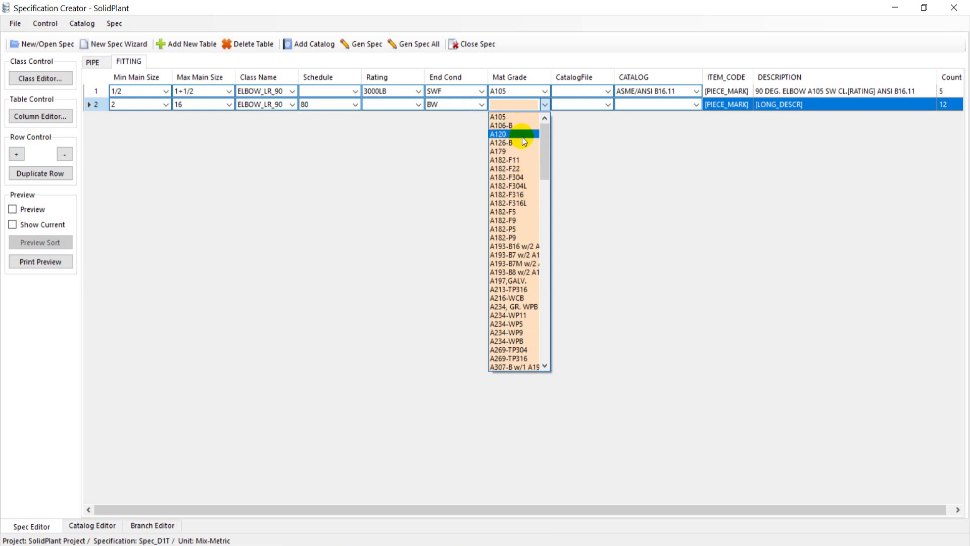
left_click(513, 306)
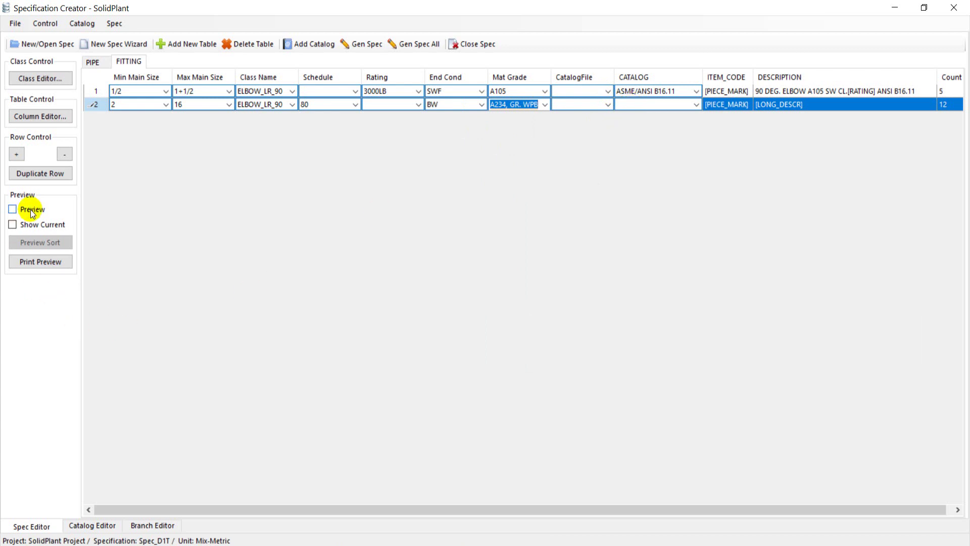
Preview the 12 elbow items generated by row 2
right_click(94, 105)
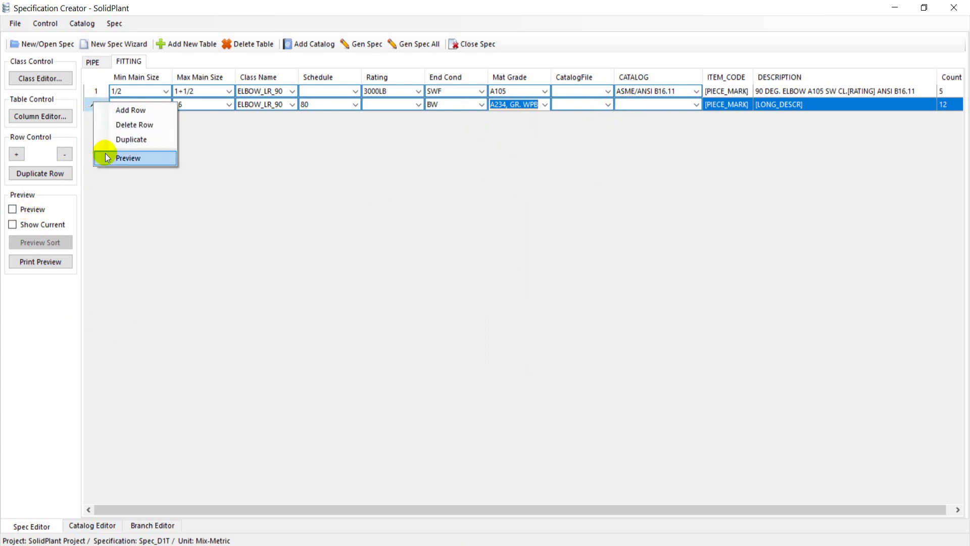
left_click(128, 158)
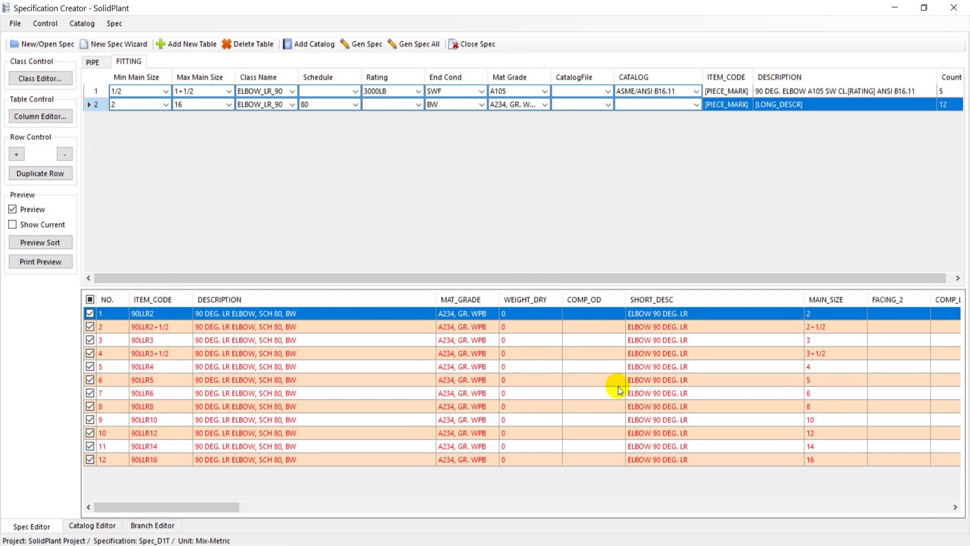
left_click_drag(226, 506, 374, 524)
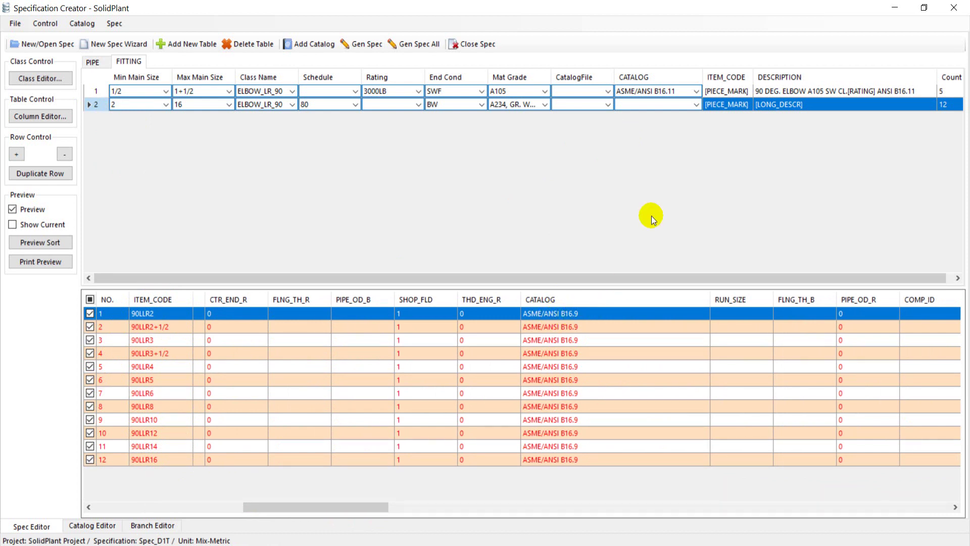
Assign the ASME/ANSI B16.9 catalog to row 2
left_click(697, 104)
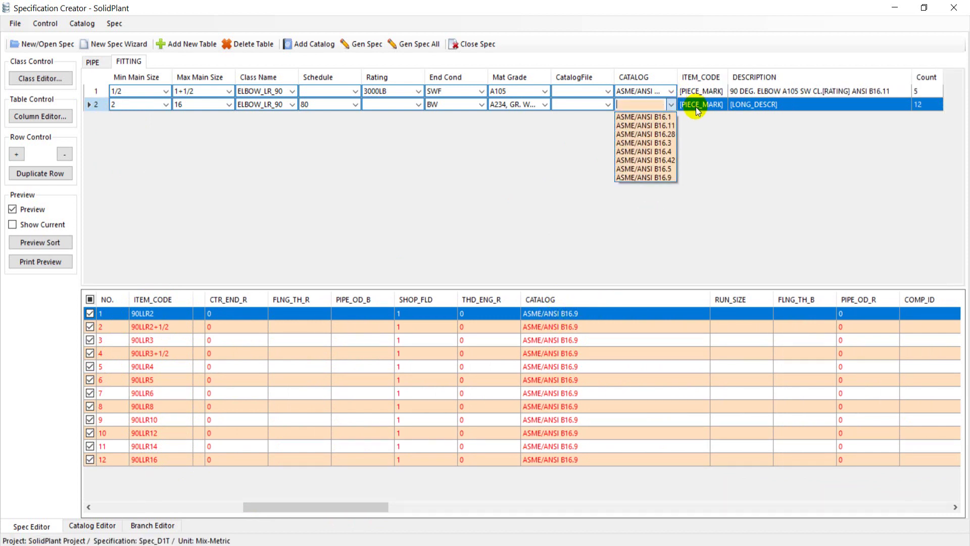
left_click(671, 177)
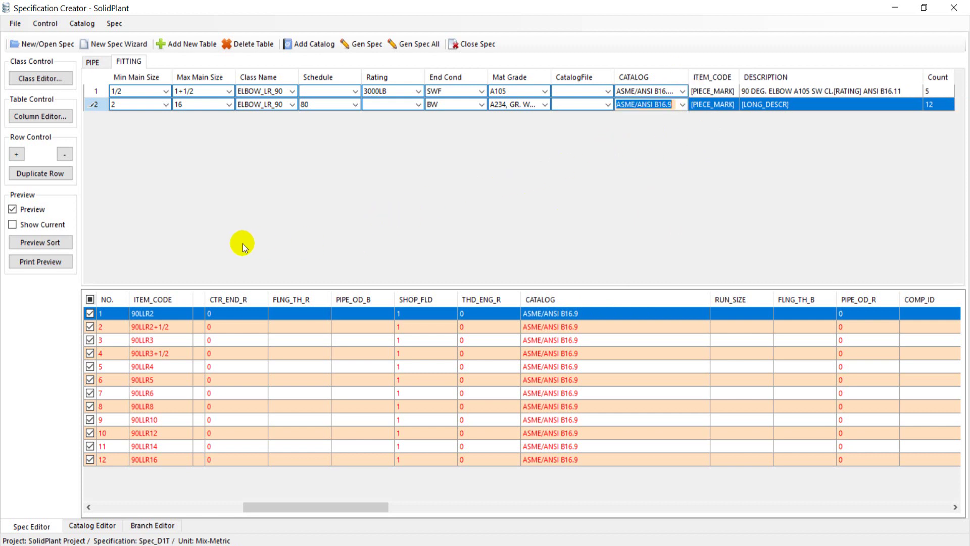
left_click(801, 104)
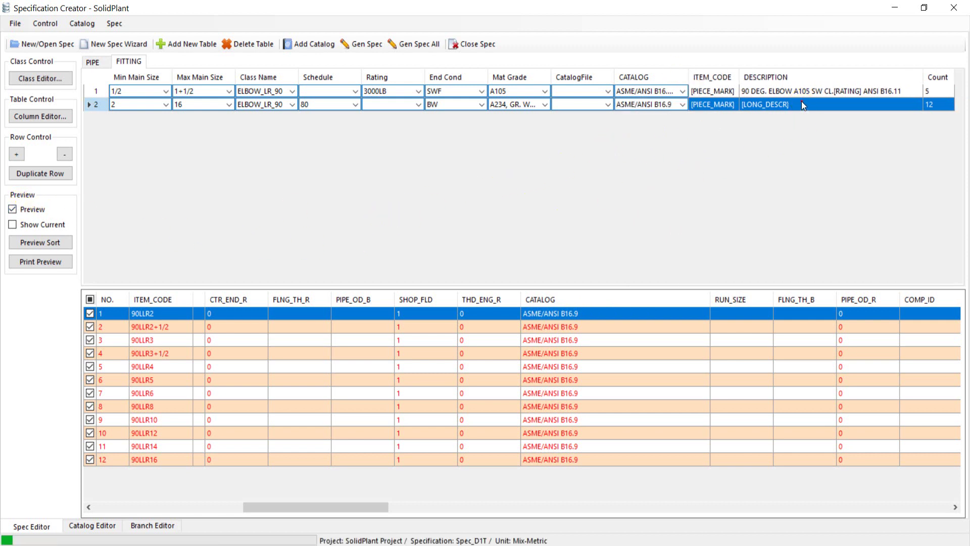
Replace row 2's [LONG_DESCR] with 90 DEG. ELBOW A234GR.WPB SMLS BW ASME B16.9, then hide the preview
left_click_drag(802, 104, 742, 104)
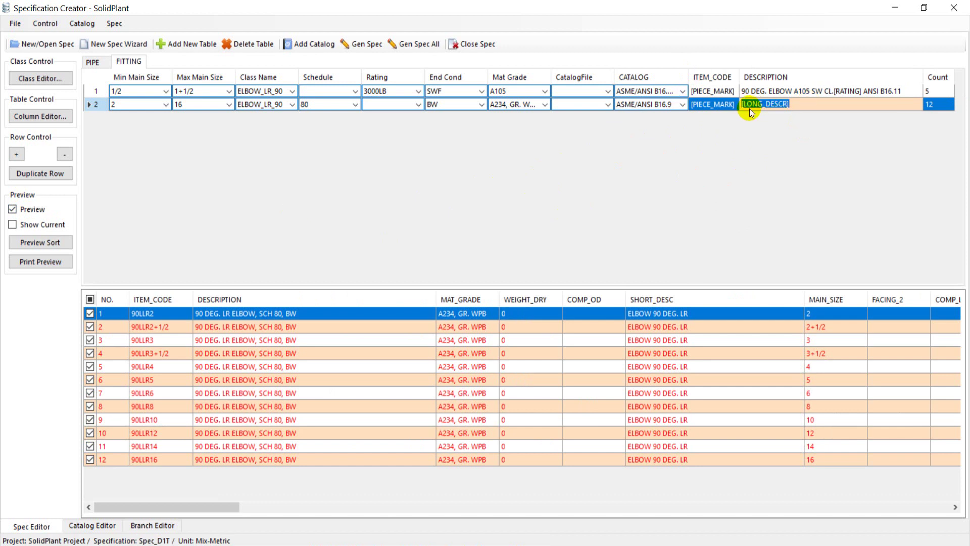
key("BackSpace")
type("90 DEG. ELBOW A234GR.WPB SMLS BW ASME B16.9")
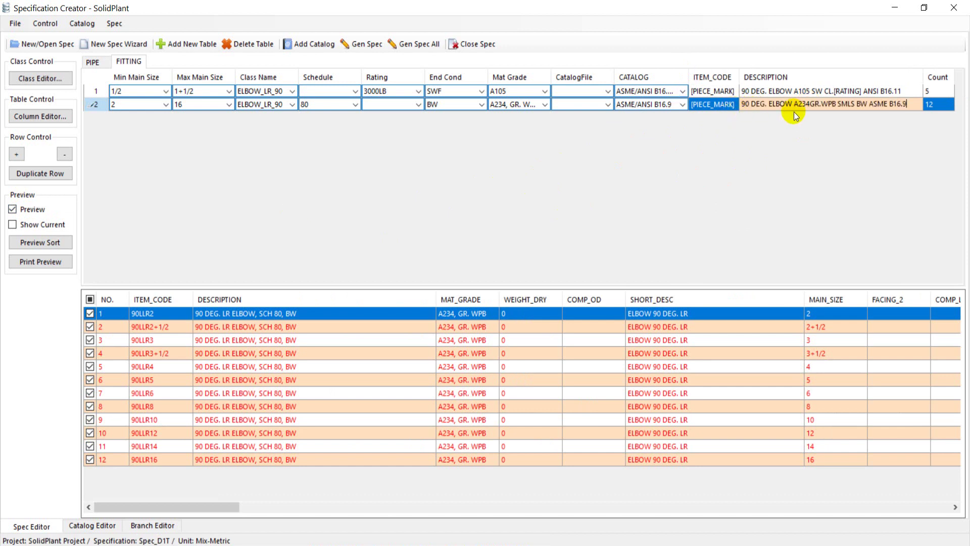
left_click(780, 133)
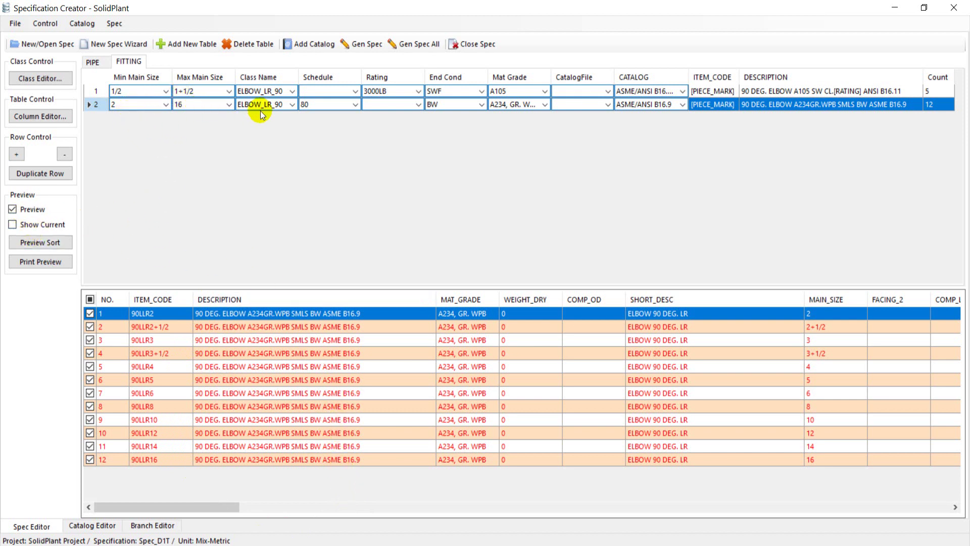
left_click(13, 211)
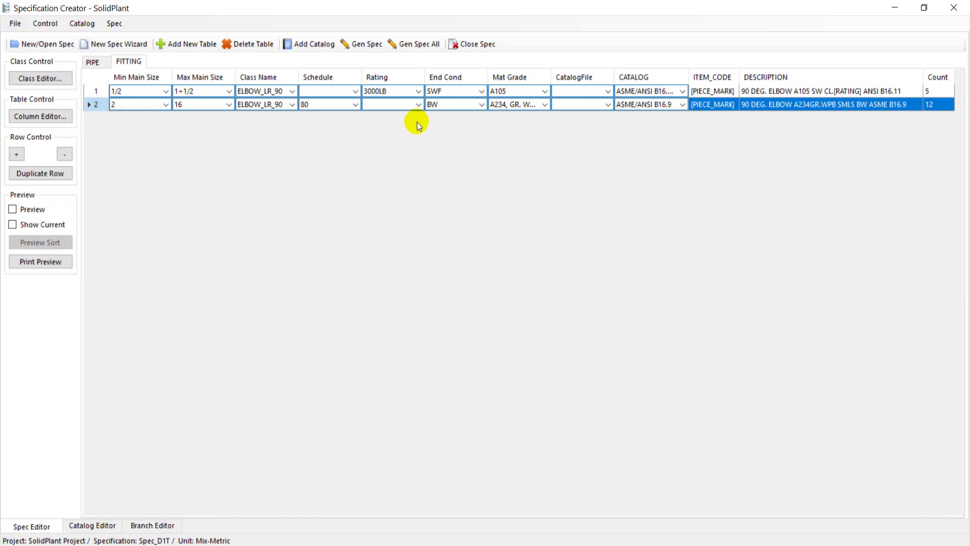
Duplicate the socket-weld elbow row as row 3, change its class to TEE, and preview it
left_click(92, 91)
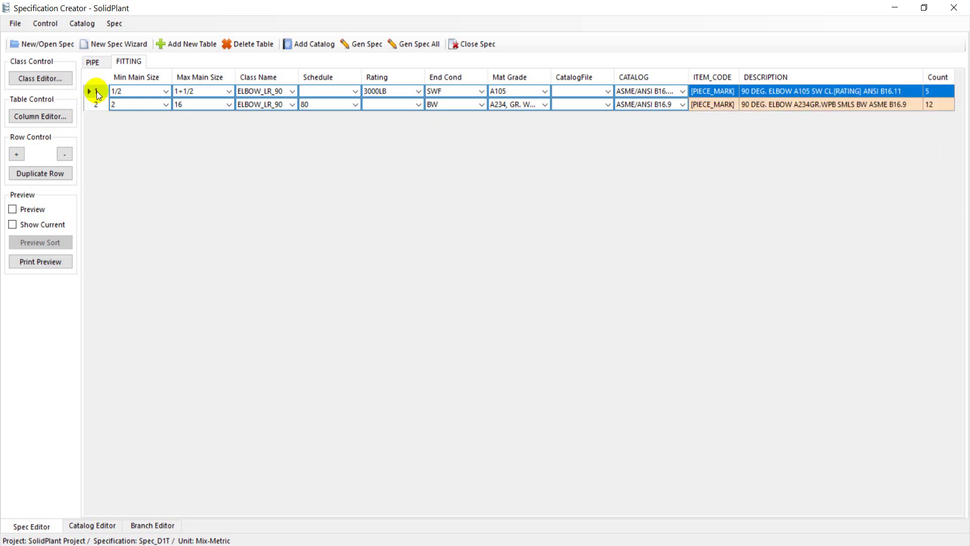
right_click(96, 91)
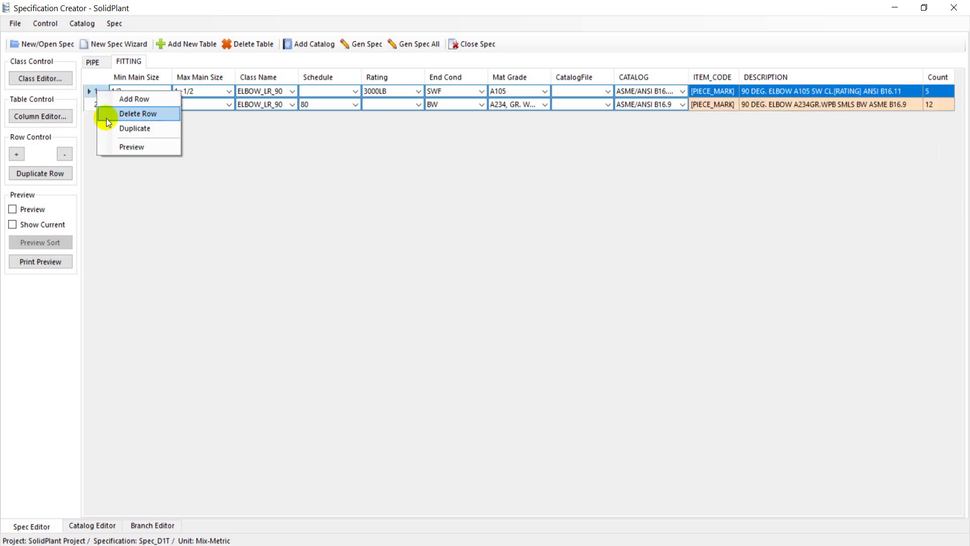
left_click(110, 133)
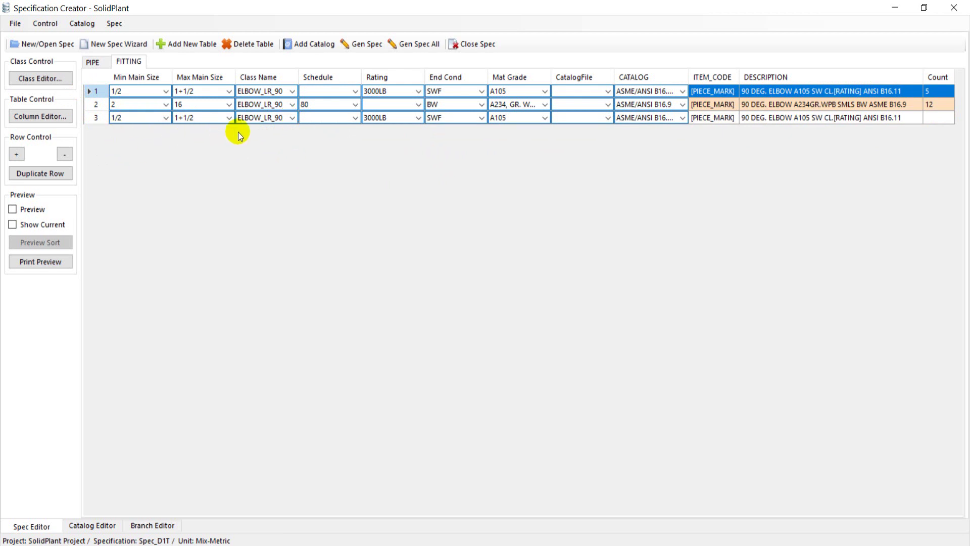
left_click(98, 120)
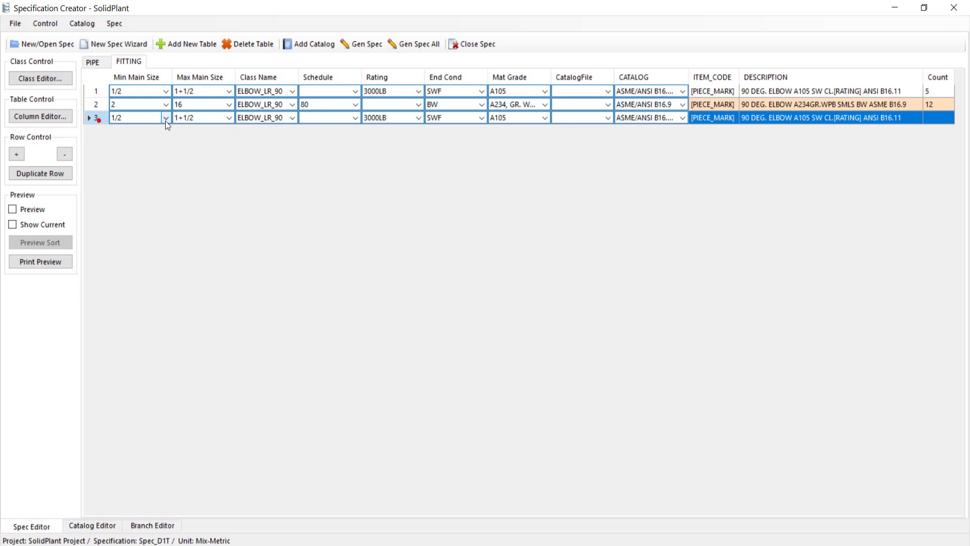
left_click(293, 118)
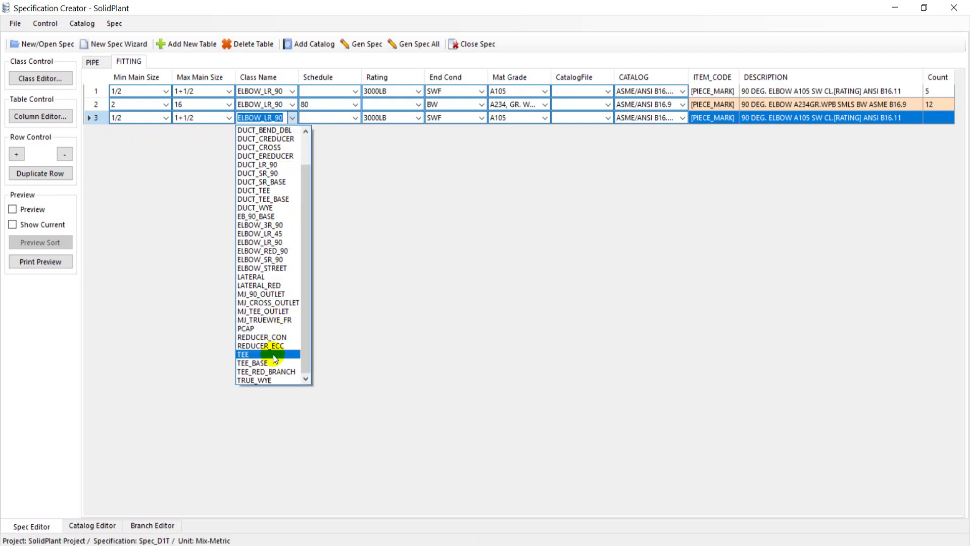
left_click(272, 354)
left_click(375, 164)
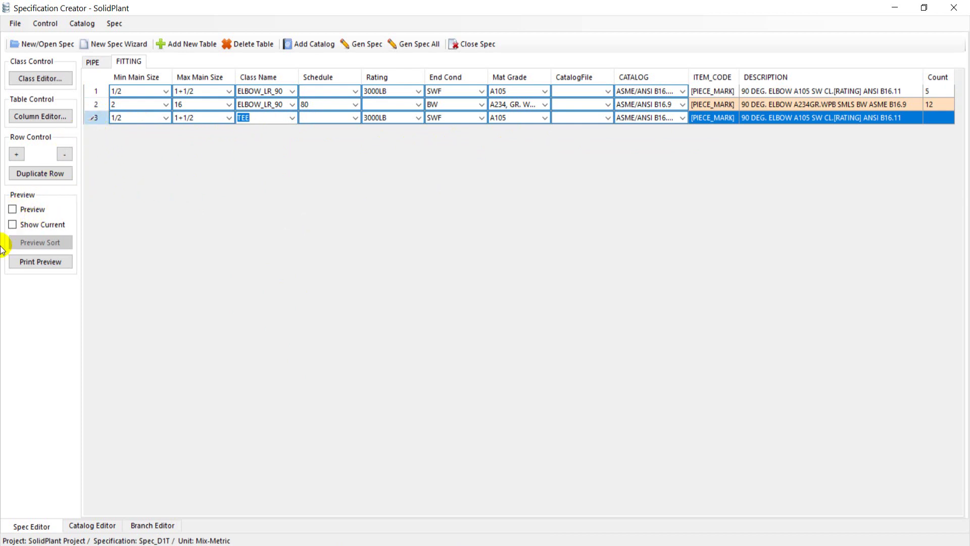
left_click(12, 209)
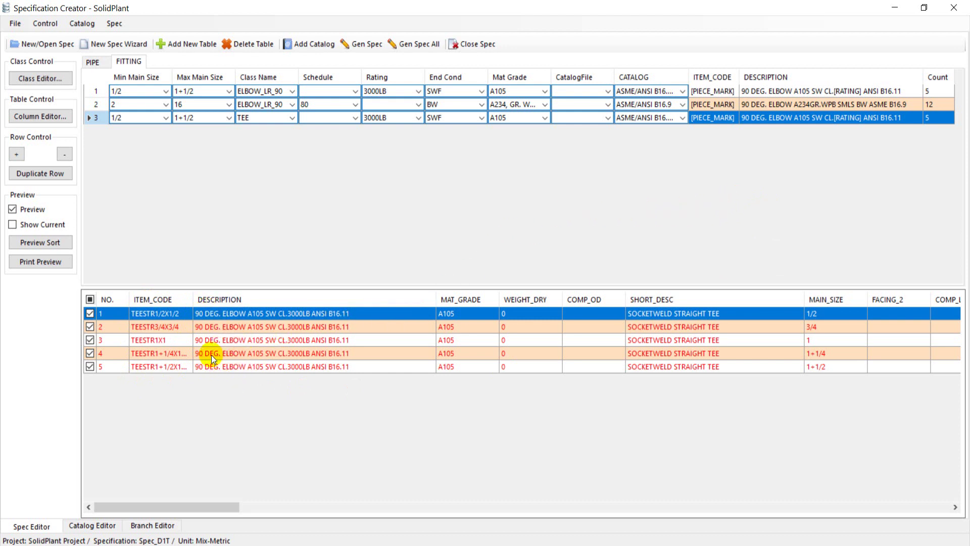
Change row 3's description to TEE A105 SW CL.[RATING] ANSI B16.11 and hide the preview
left_click(767, 119)
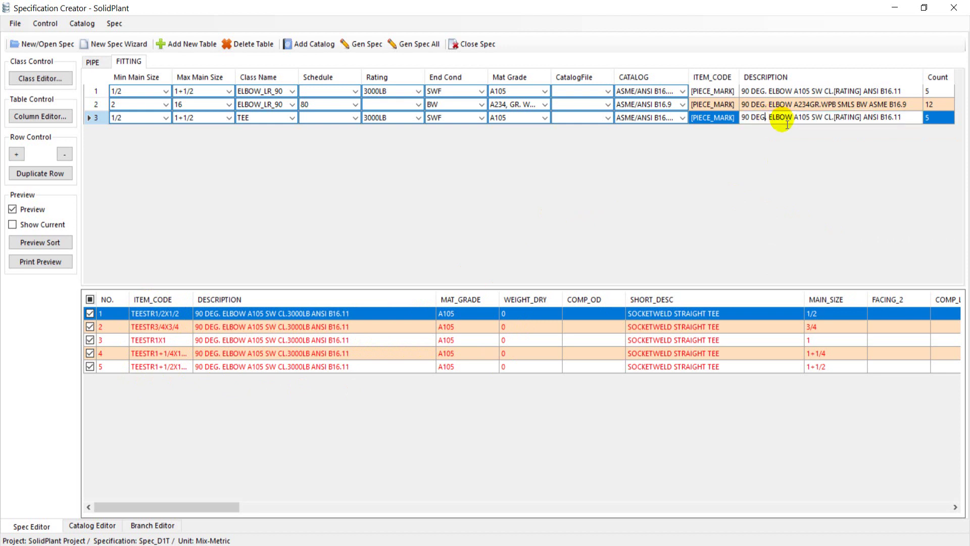
left_click_drag(792, 119, 742, 120)
key("BackSpace")
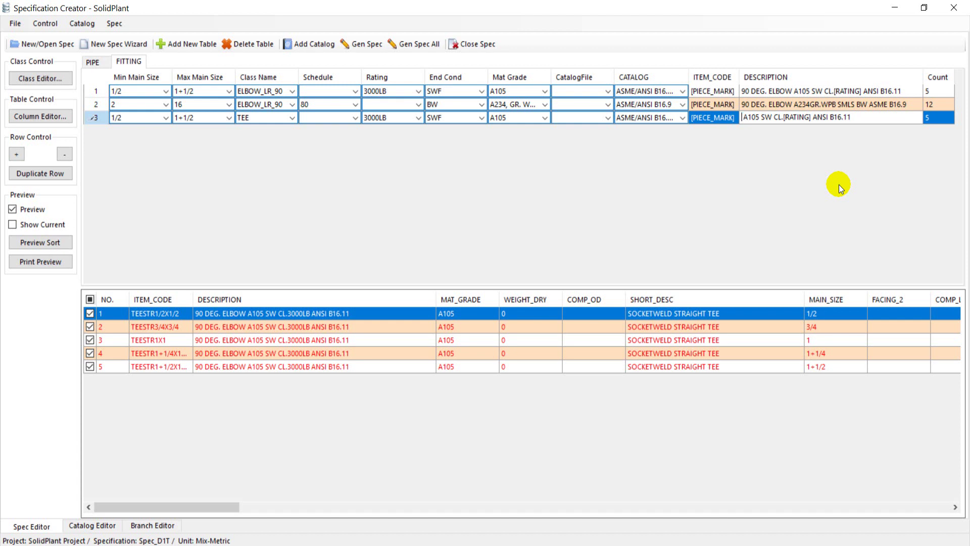
type("te")
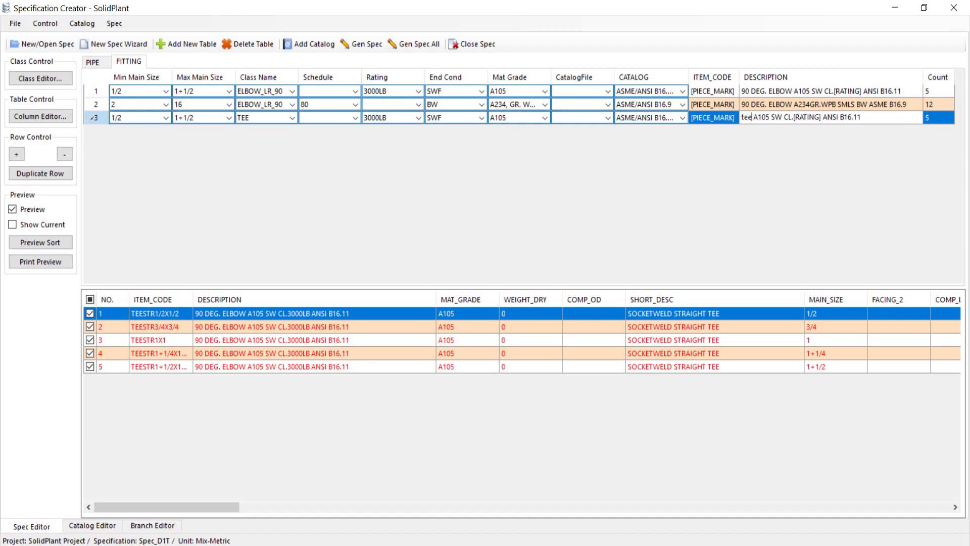
key("BackSpace")
key("BackSpace")
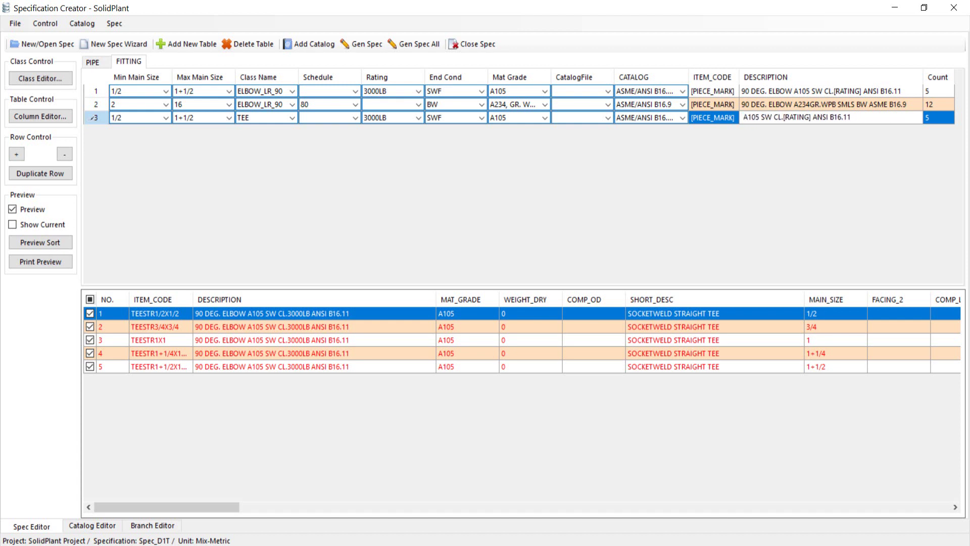
type("TEE")
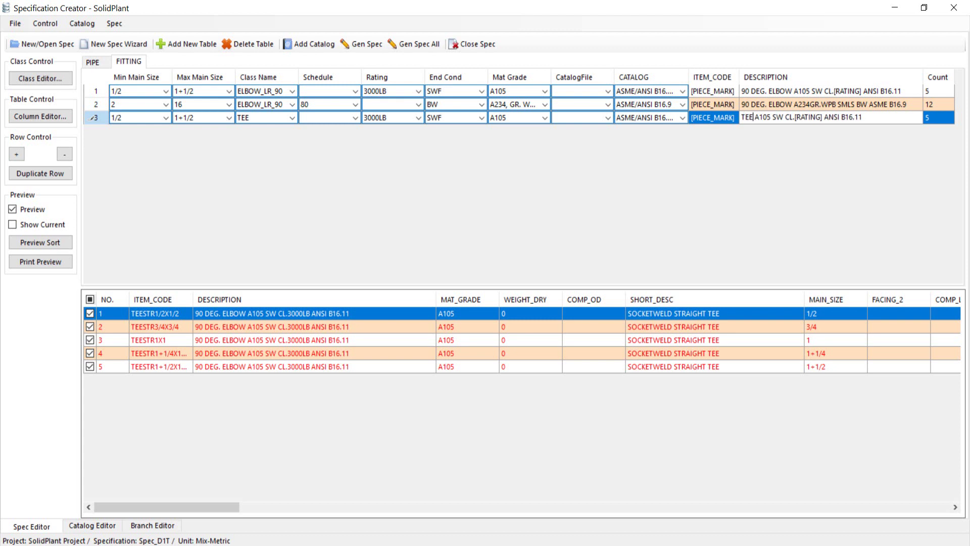
left_click(838, 184)
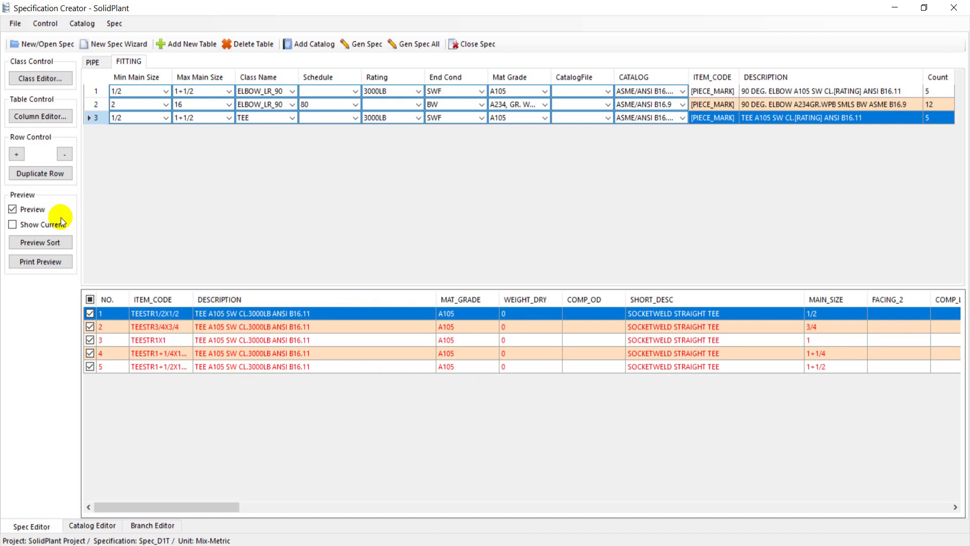
left_click(23, 208)
left_click(94, 104)
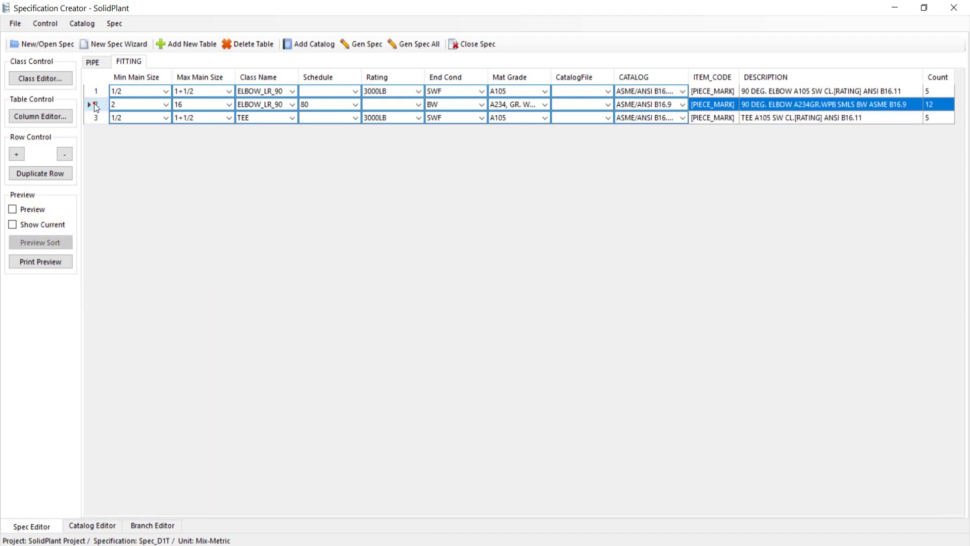
Duplicate the butt-weld elbow row as row 4, make it a TEE, and preview its 12 items
right_click(95, 106)
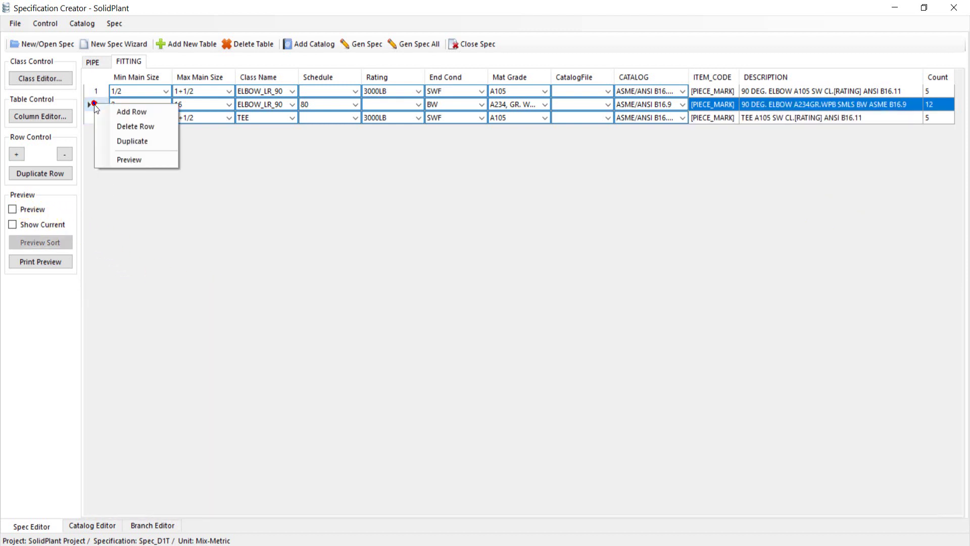
left_click(110, 144)
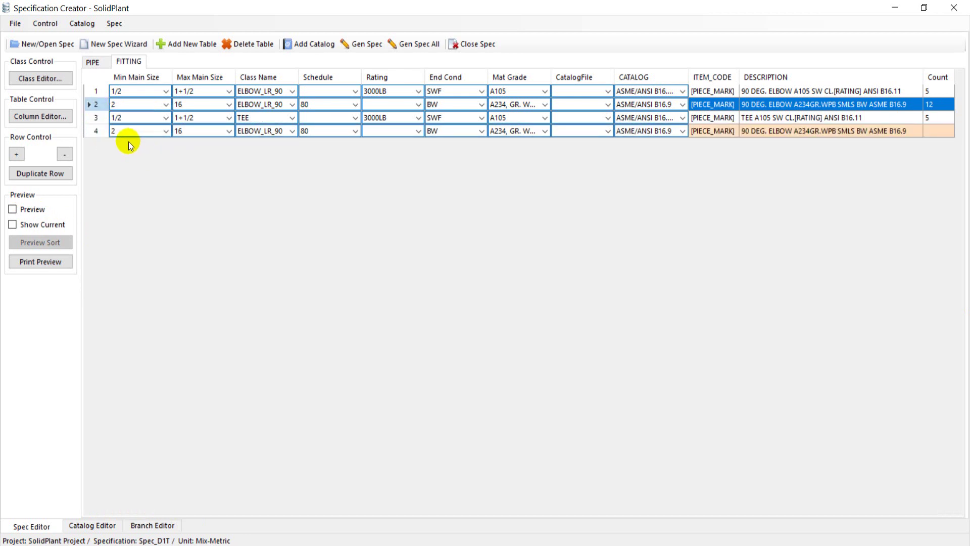
left_click(283, 132)
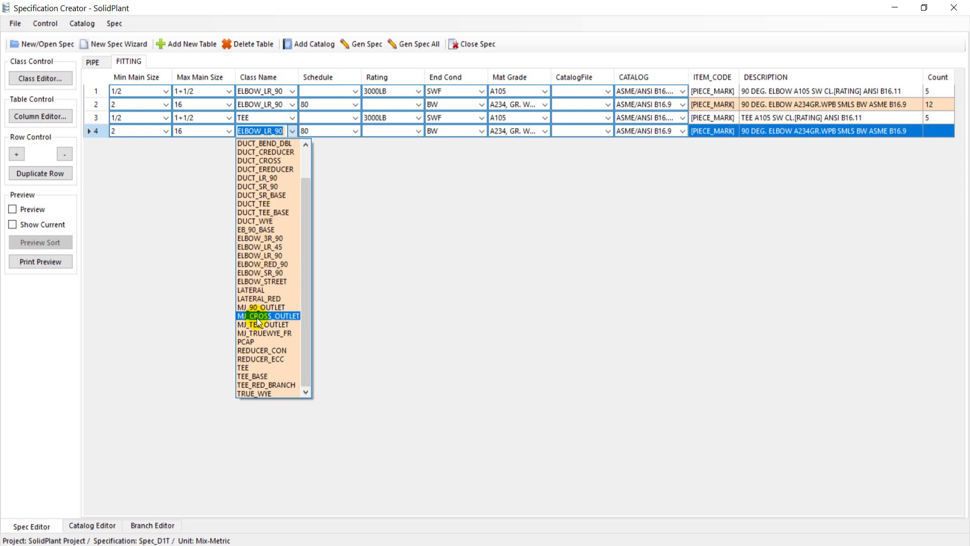
left_click(251, 367)
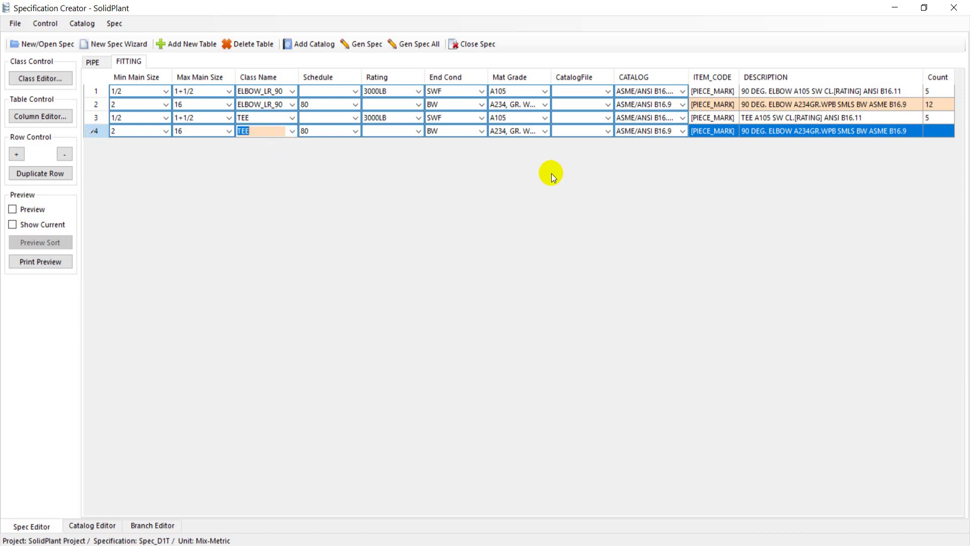
left_click(12, 208)
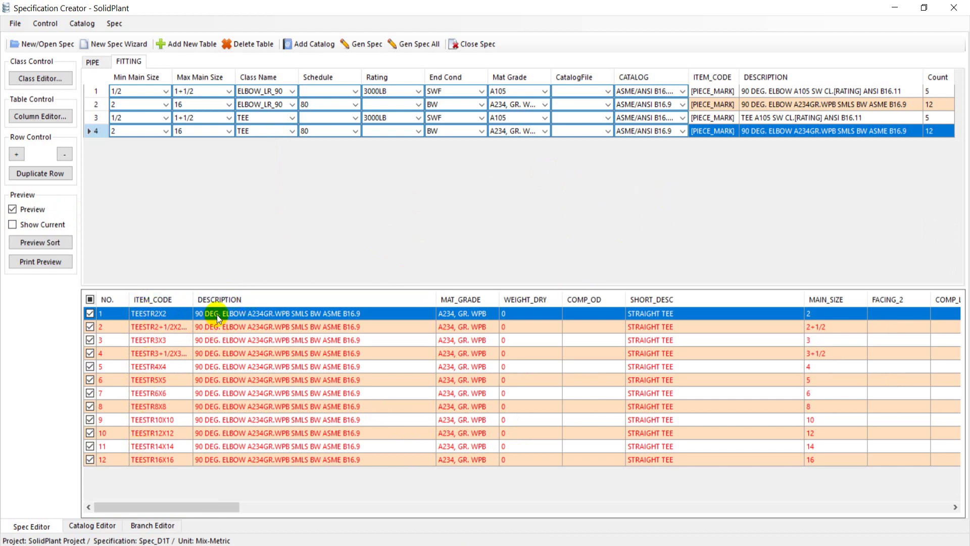
Change row 4's description to TEE A234GR.WPB SMLS BW ASME B16.9 and hide the preview
left_click(756, 135)
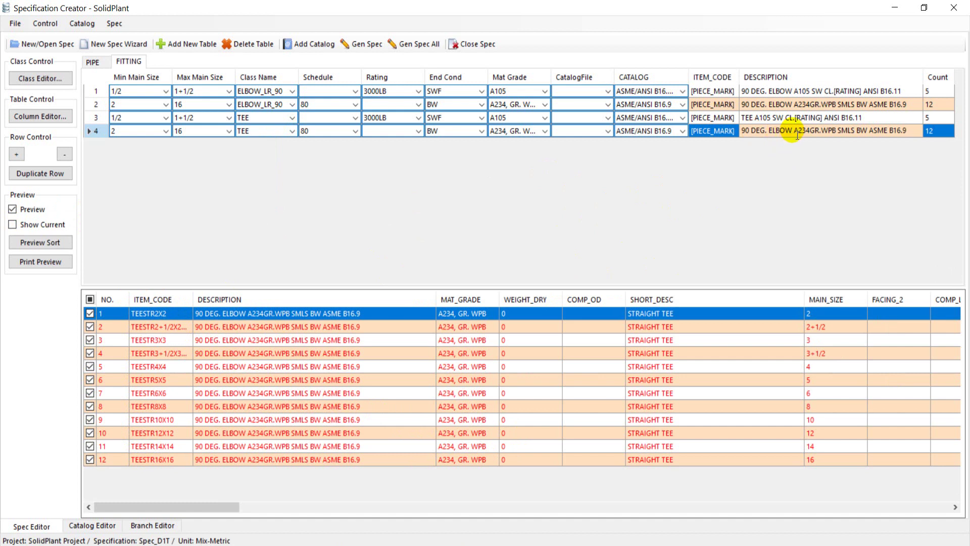
left_click_drag(795, 132, 742, 132)
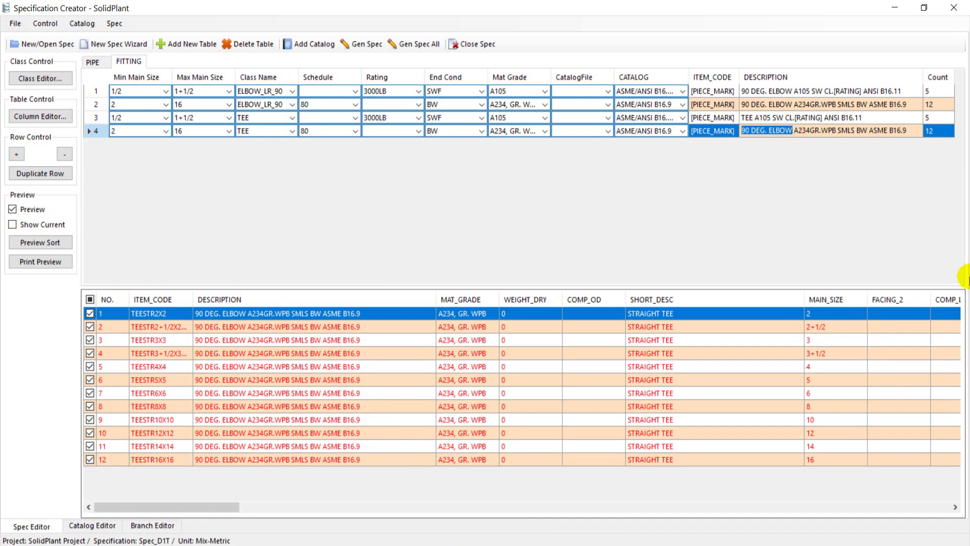
type("TE")
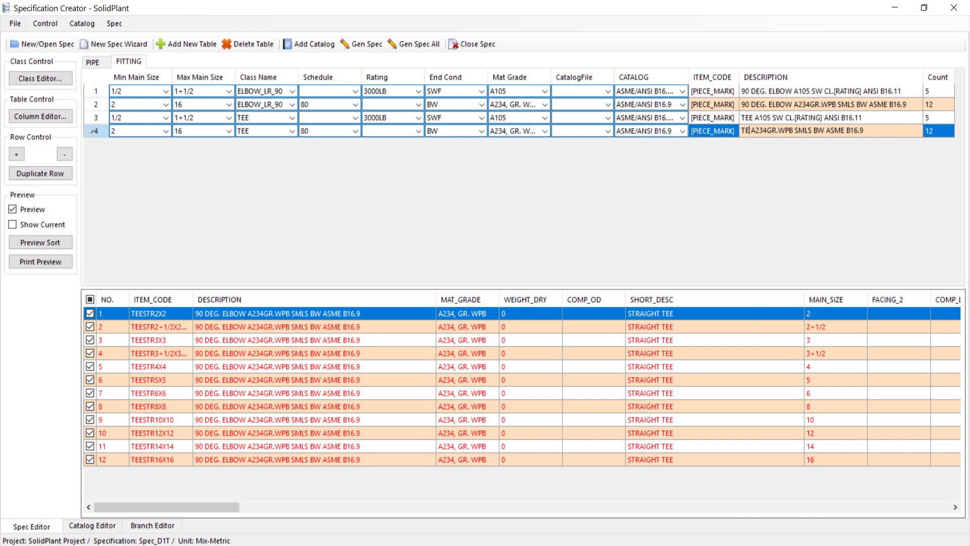
type("E")
key("Return")
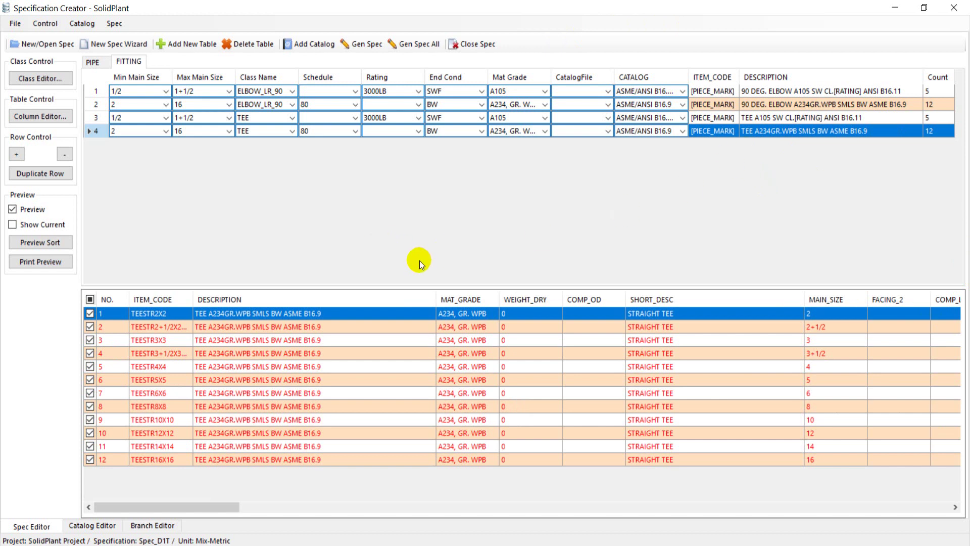
left_click(29, 211)
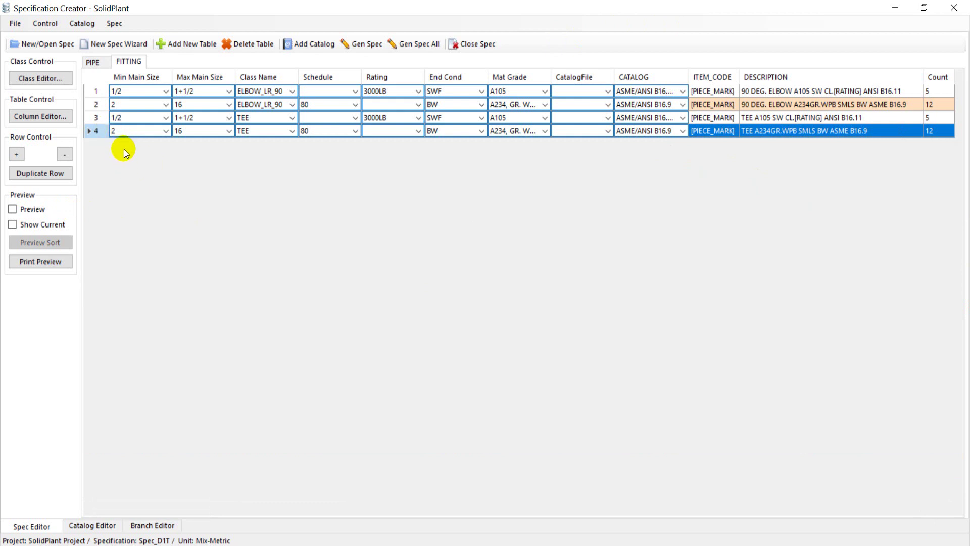
Add a fifth row copied from row 1 with class REDUCER_CON, with preview on
left_click(98, 90)
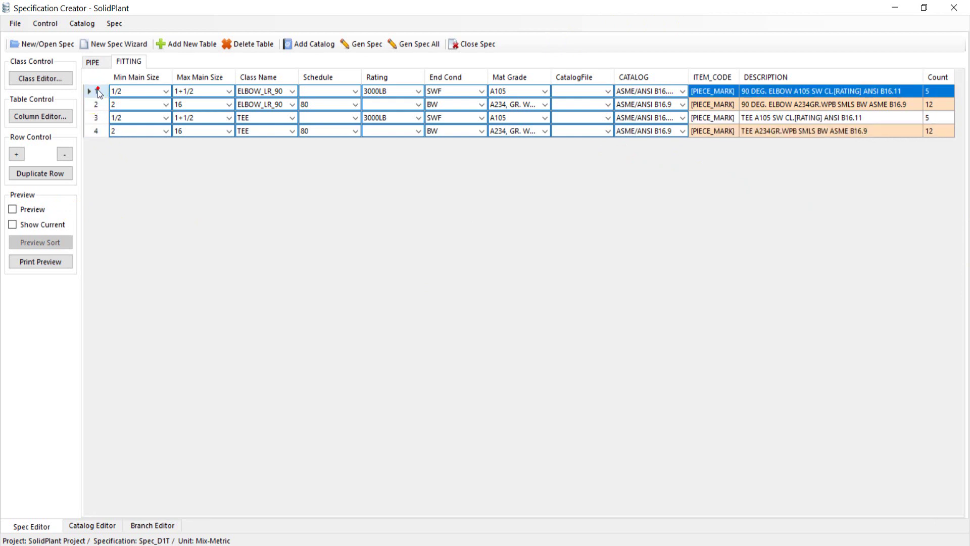
right_click(98, 92)
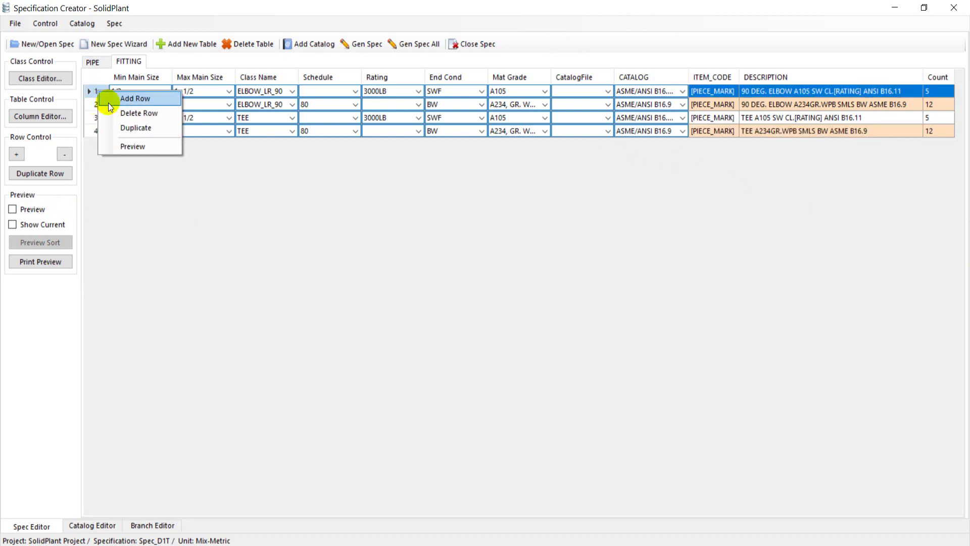
left_click(112, 127)
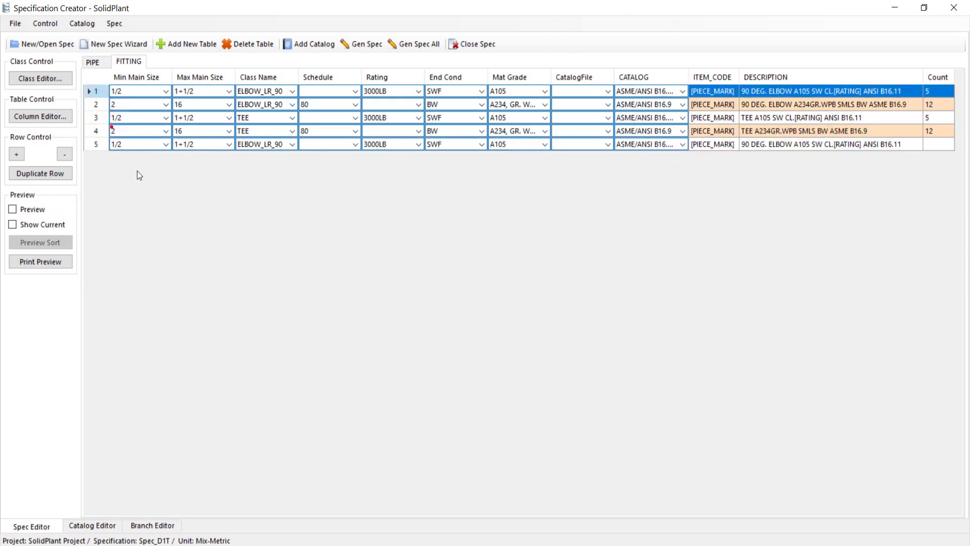
left_click(293, 144)
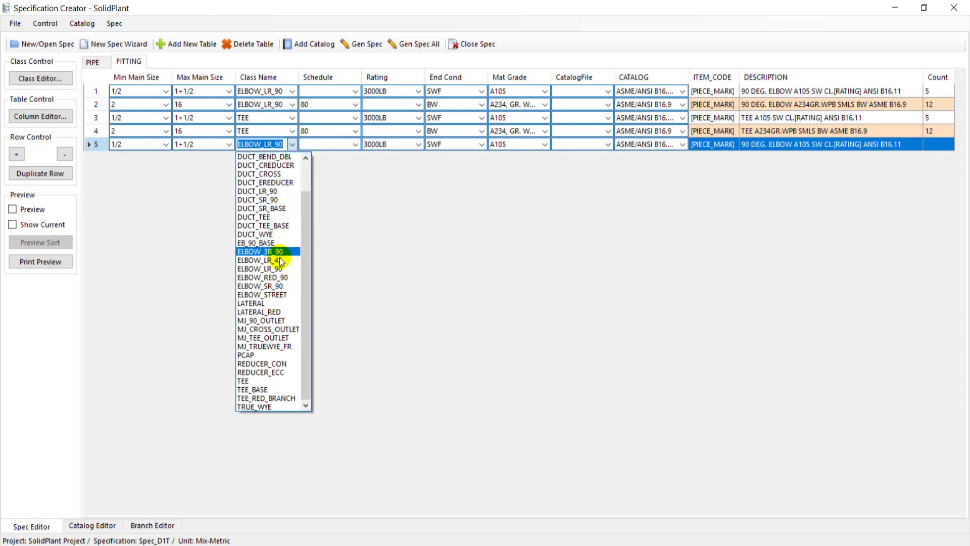
left_click(284, 365)
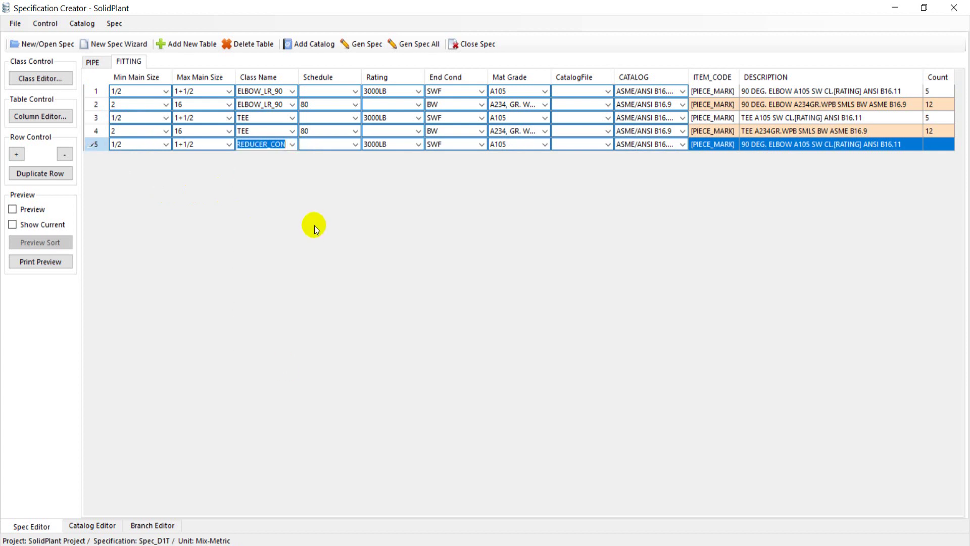
left_click(13, 209)
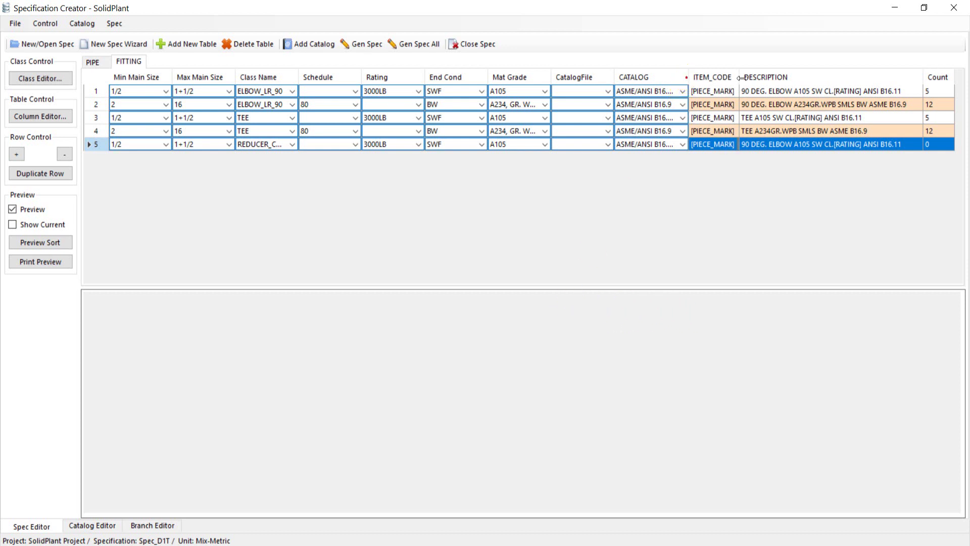
Clear row 5's catalog value and widen the Class Name column to show REDUCER_CON
left_click_drag(688, 77, 710, 146)
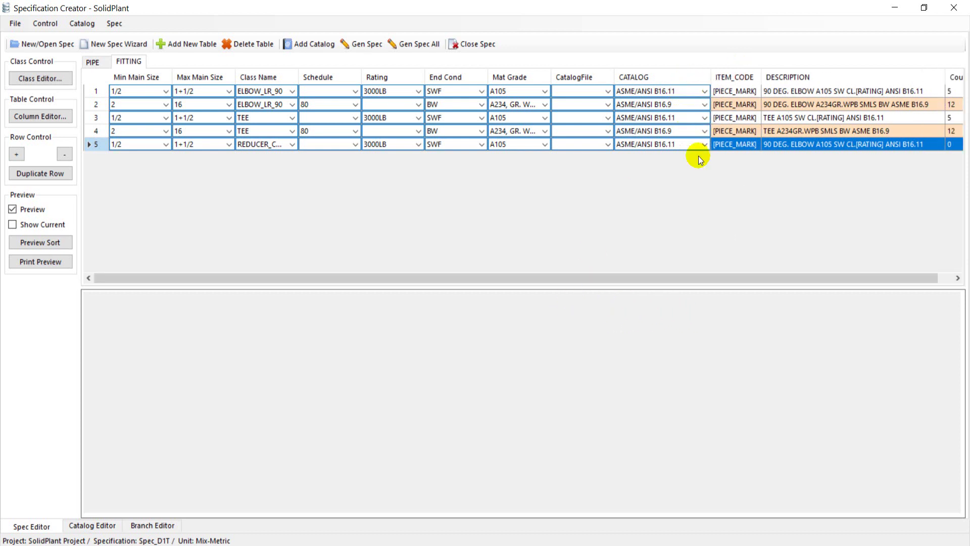
left_click(704, 144)
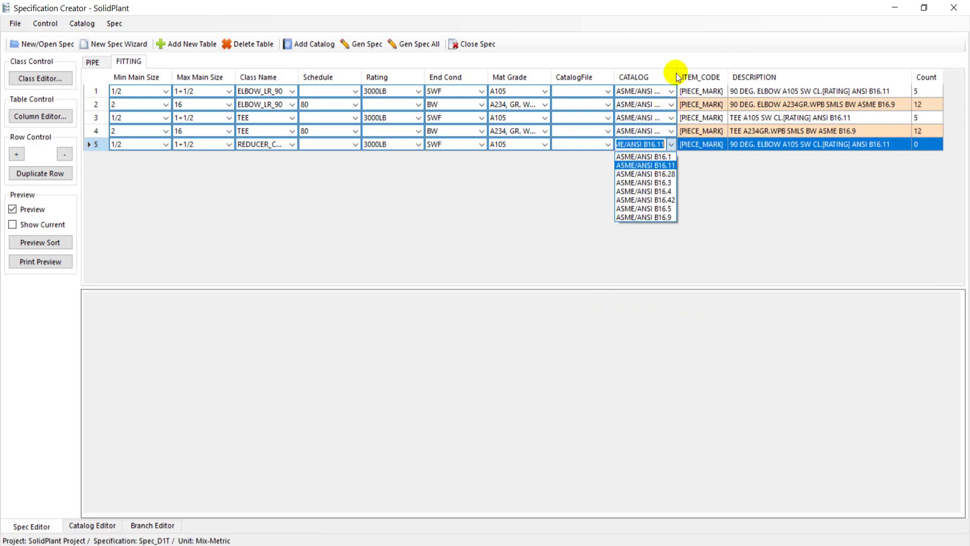
left_click_drag(677, 75, 708, 132)
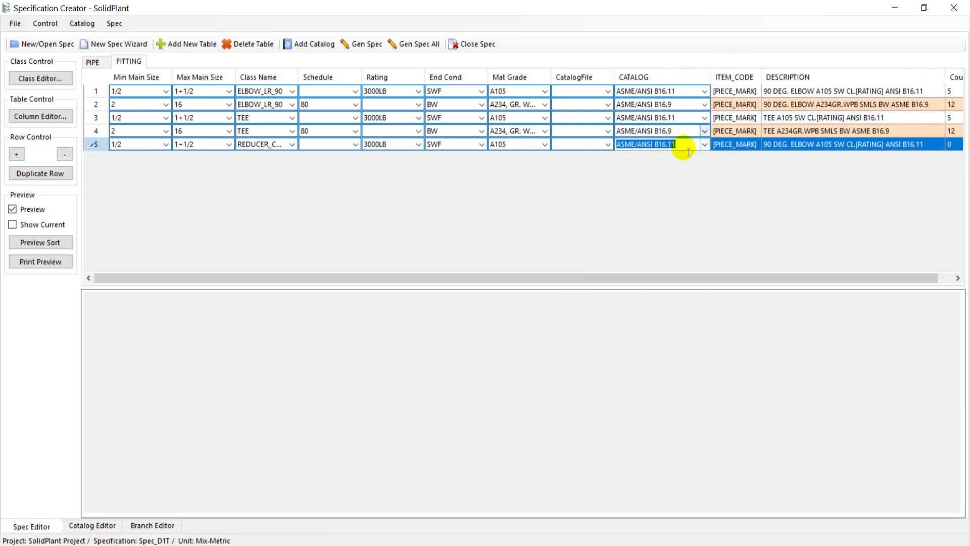
key("BackSpace")
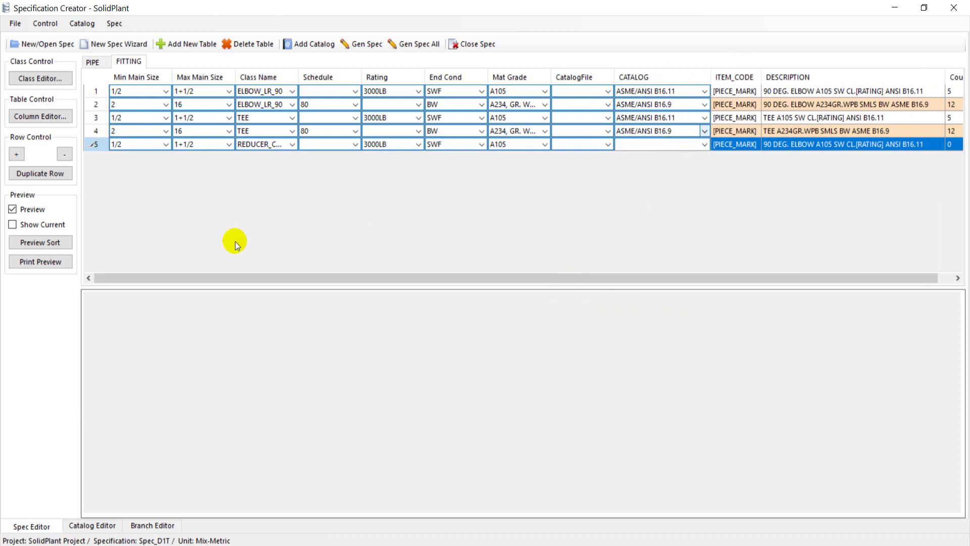
left_click(93, 144)
left_click_drag(298, 81, 311, 81)
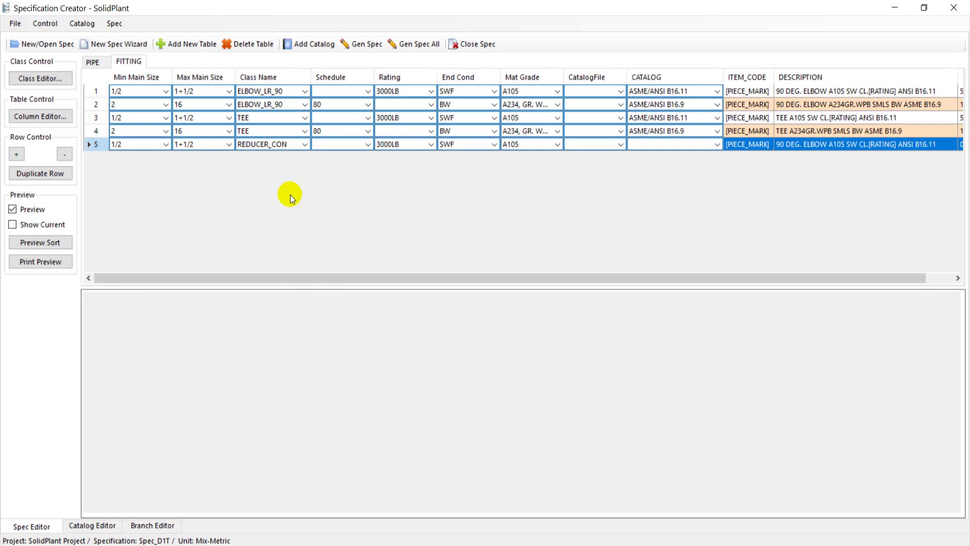
Hide the preview and start a new catalog search from the spec's catalog list
left_click(12, 210)
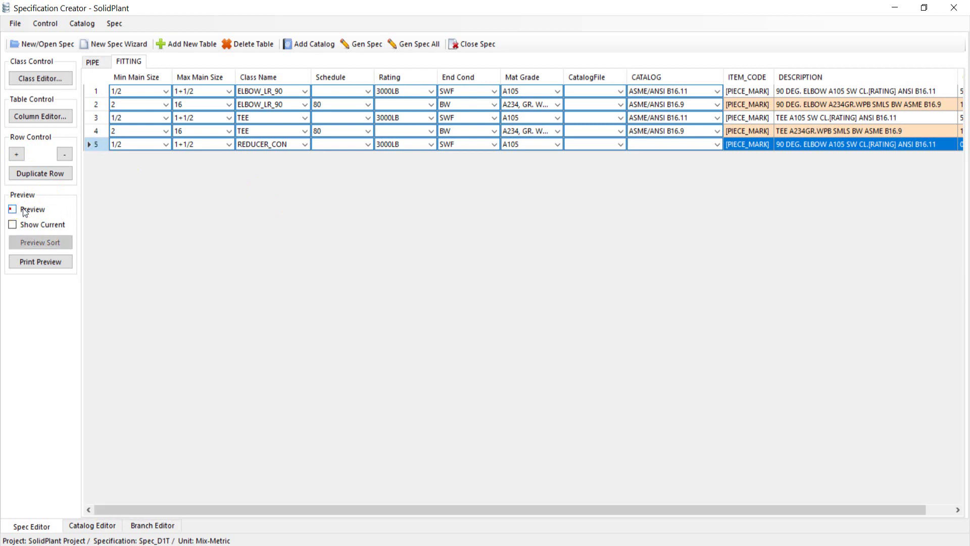
left_click(298, 46)
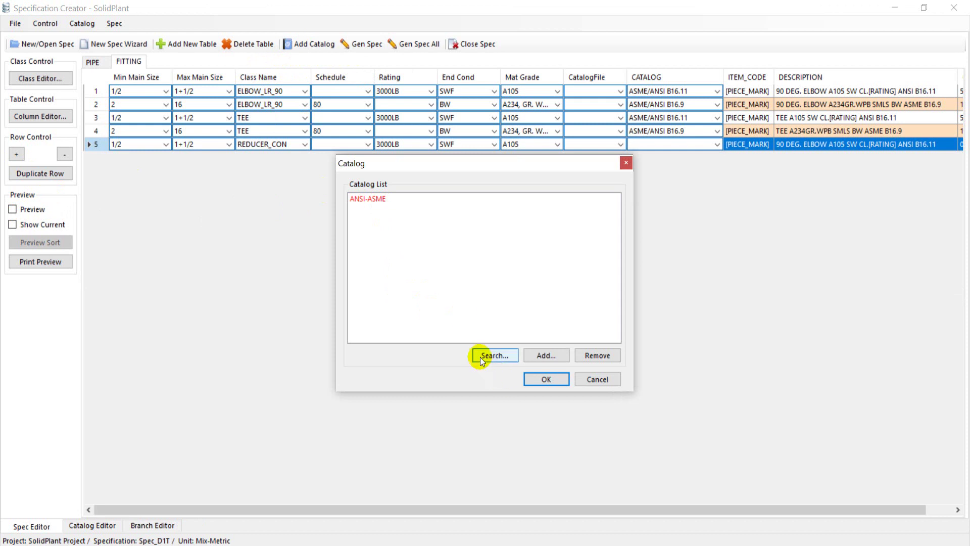
left_click(494, 355)
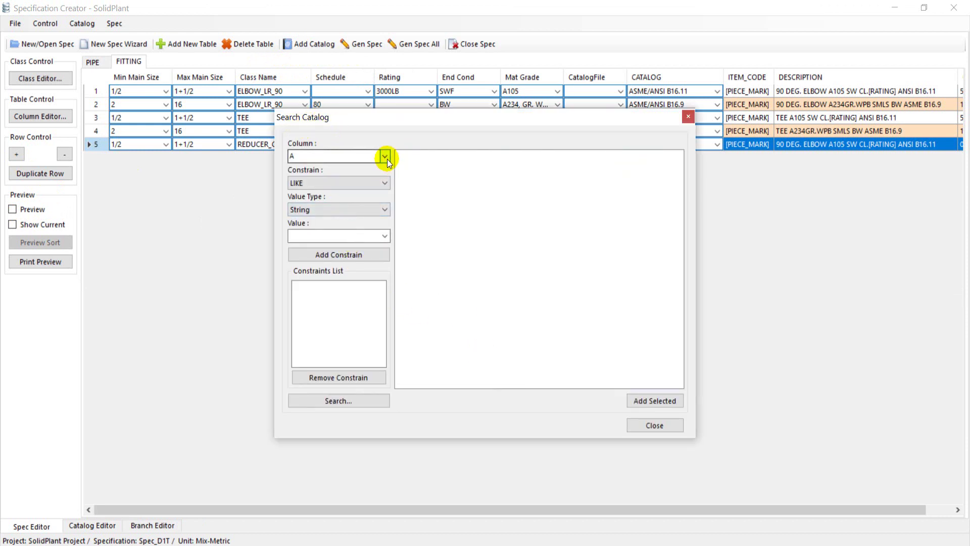
Add the search constraint CLASS_NAME LIKE REDUCER_CON
left_click(385, 156)
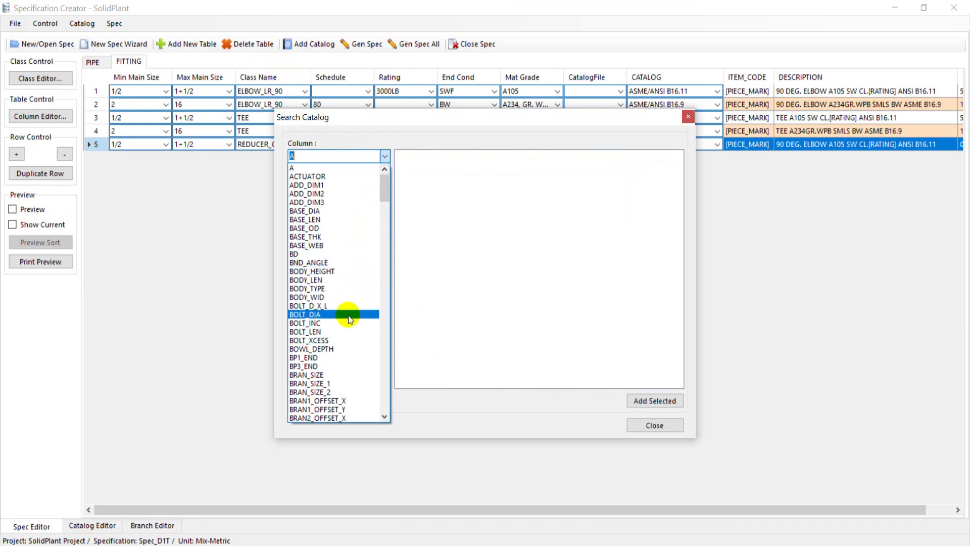
scroll(344, 326, "down", 1)
scroll(340, 333, "down", 2)
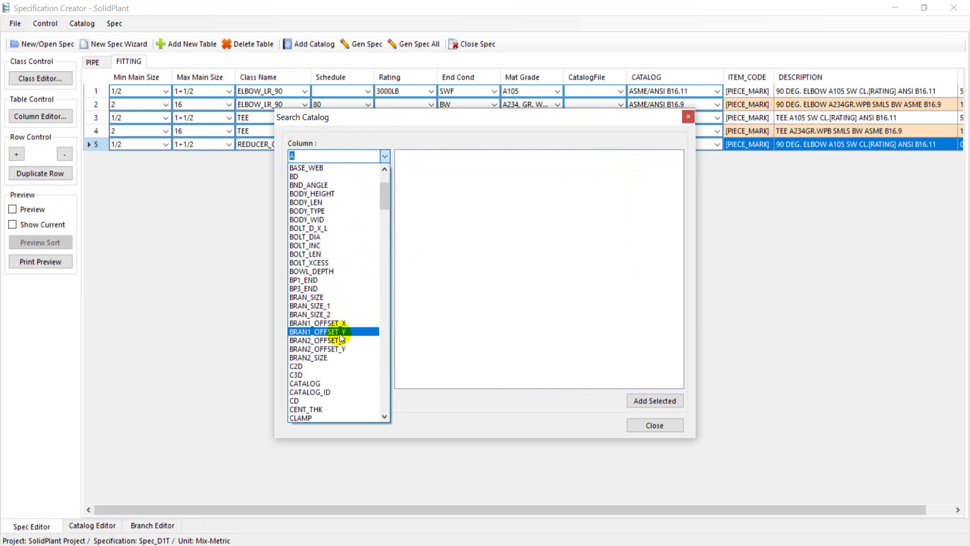
scroll(343, 354, "down", 2)
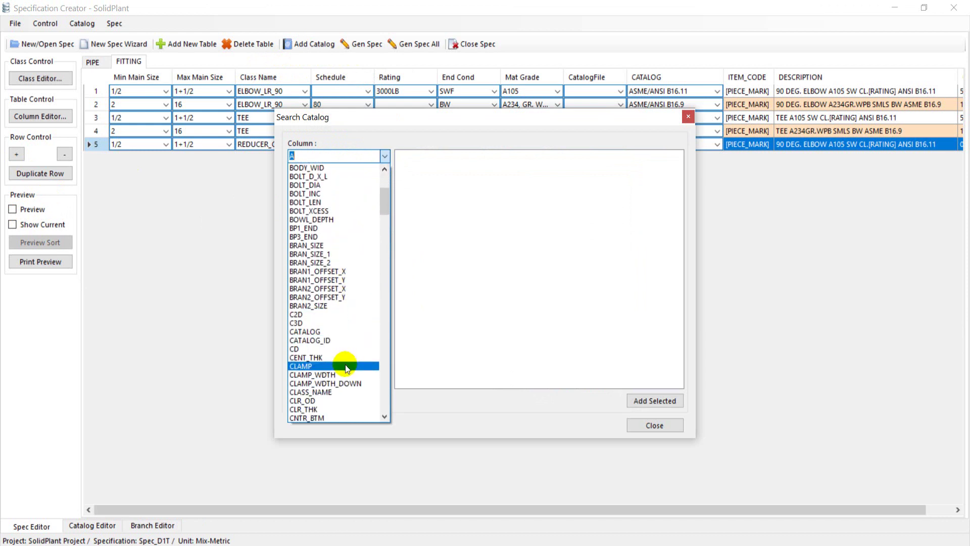
left_click(336, 392)
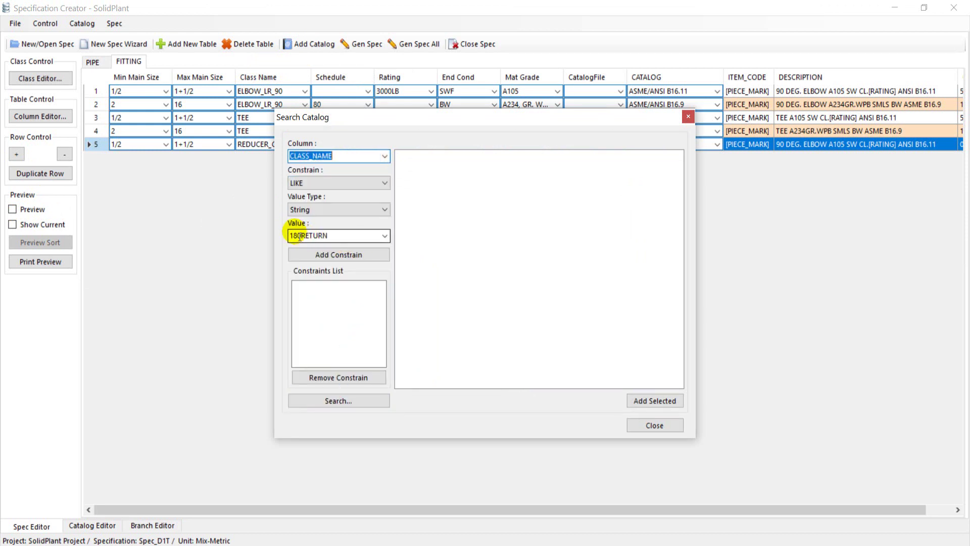
left_click(385, 236)
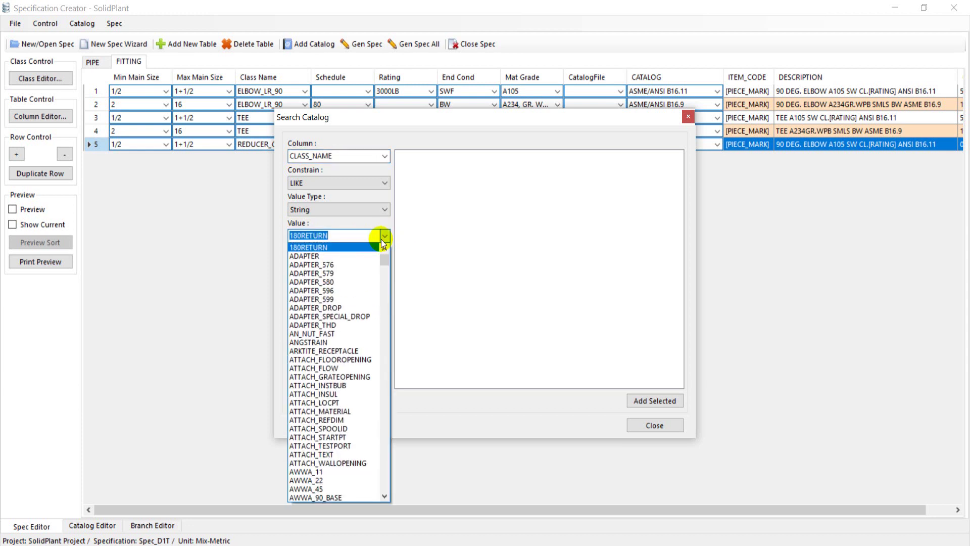
type("REDU")
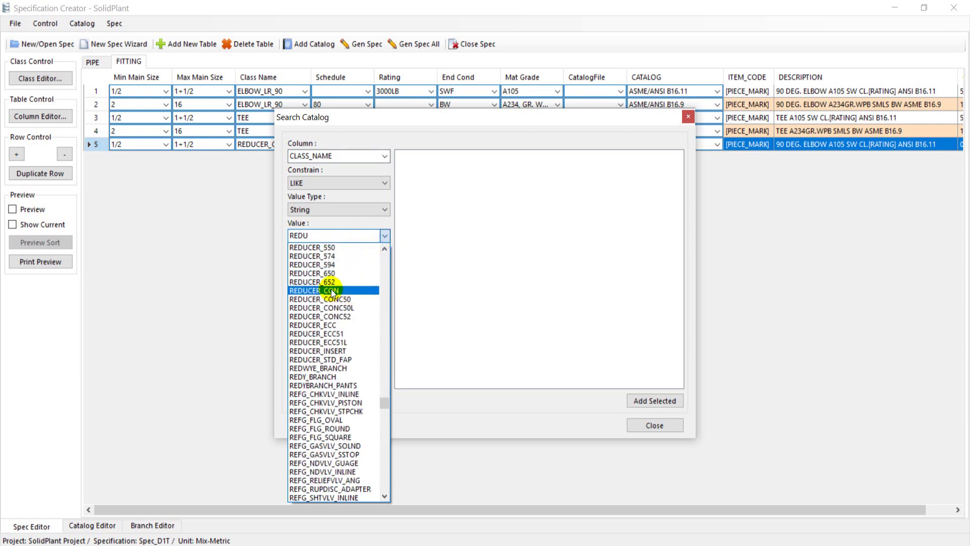
left_click(301, 291)
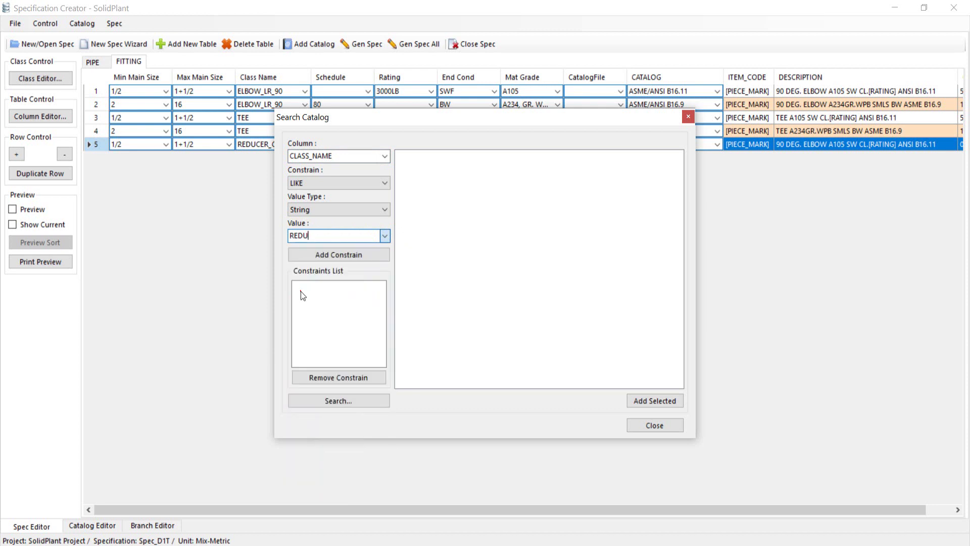
left_click(332, 255)
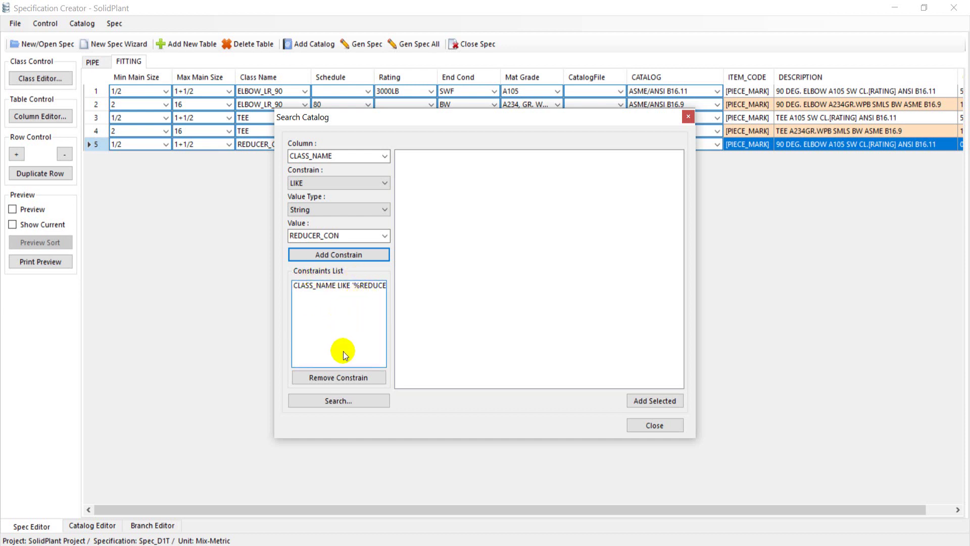
Run the search and add the ticked BONNEY FORGE : REDUCER catalog to the list
left_click(331, 400)
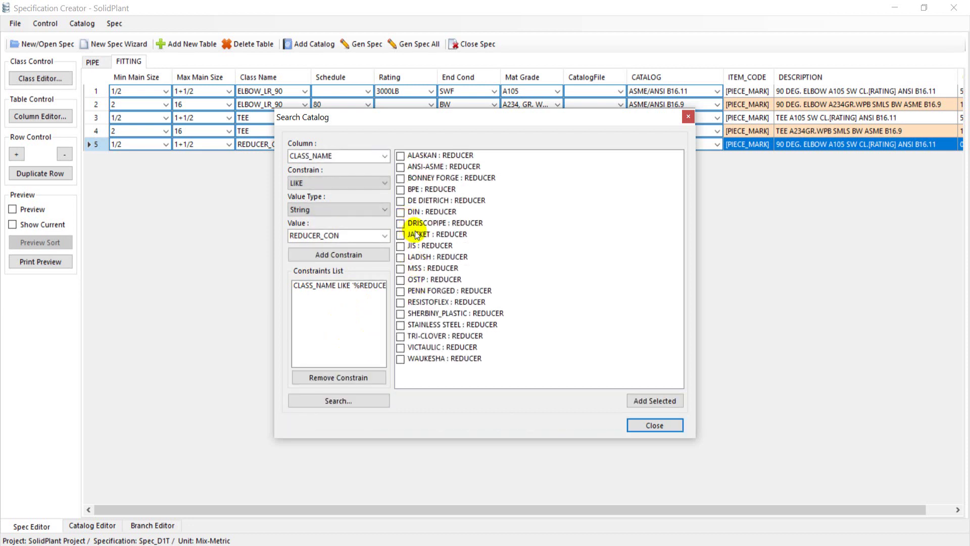
left_click(326, 235)
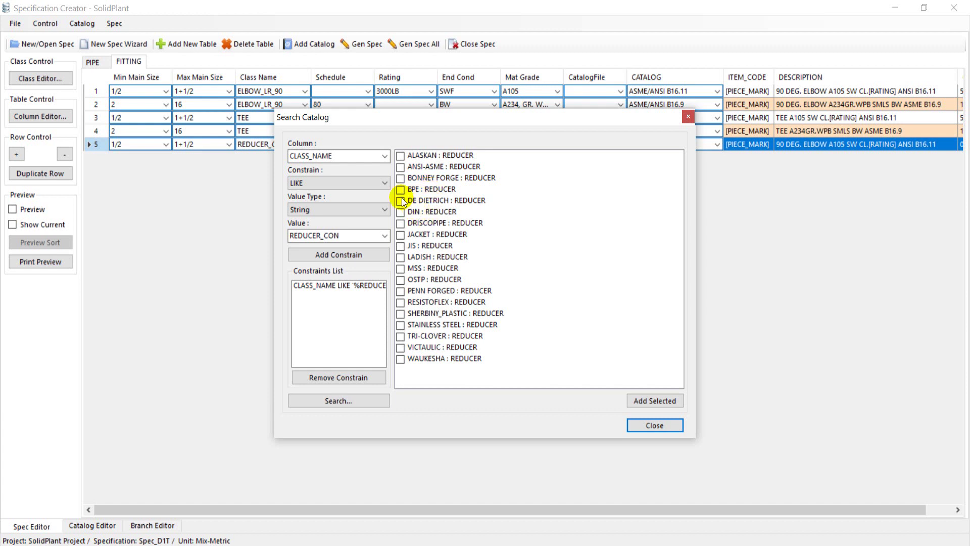
left_click(400, 178)
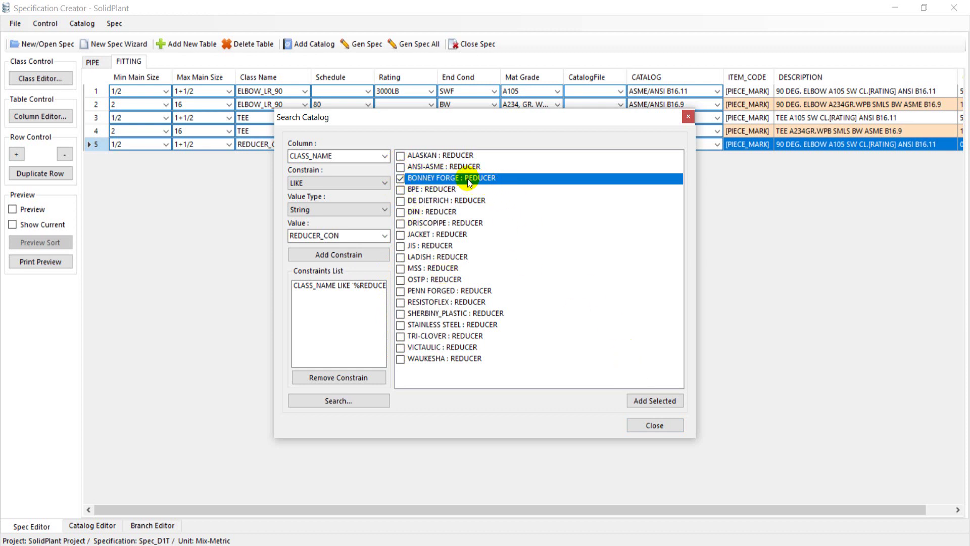
left_click(641, 403)
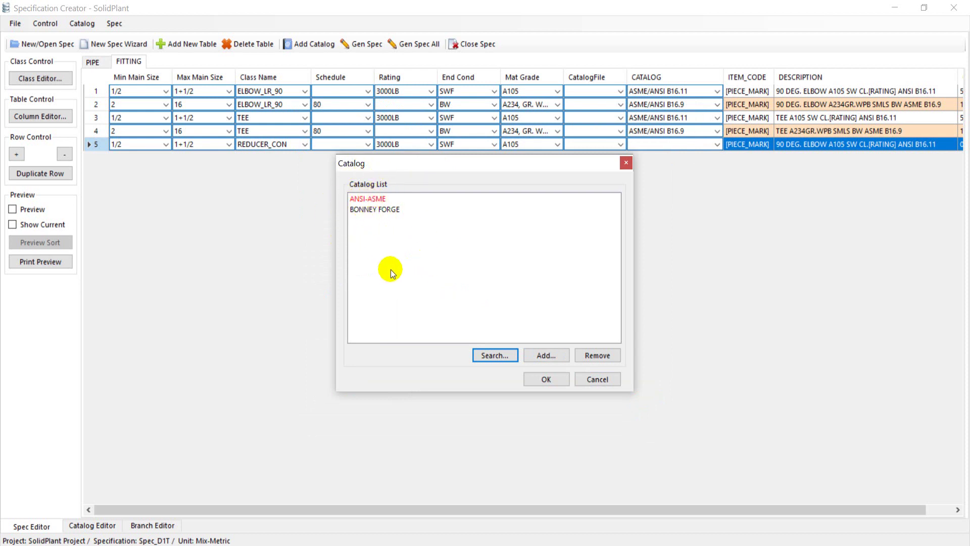
Close the catalog list and preview row 5's concentric reducer items, starting at REDCON1/2X1/8
left_click(546, 381)
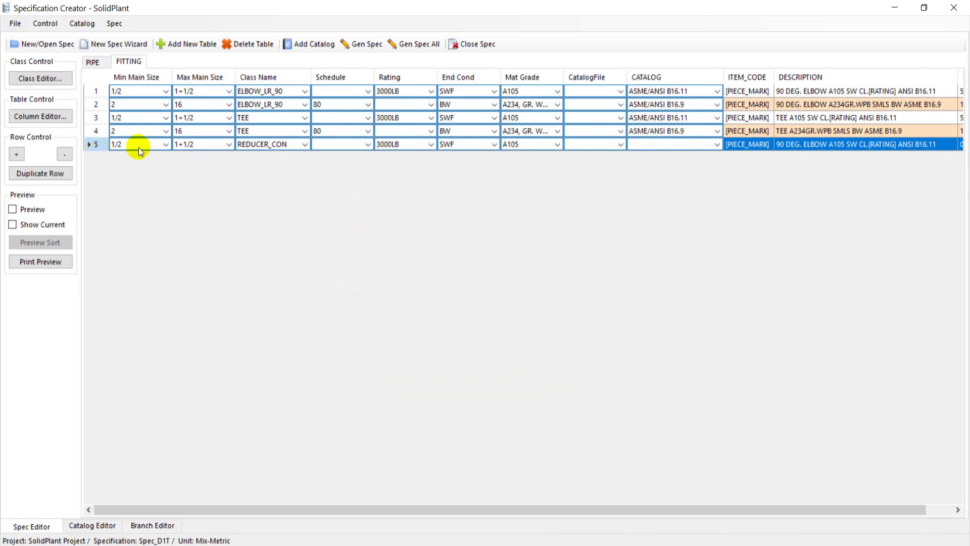
left_click(90, 132)
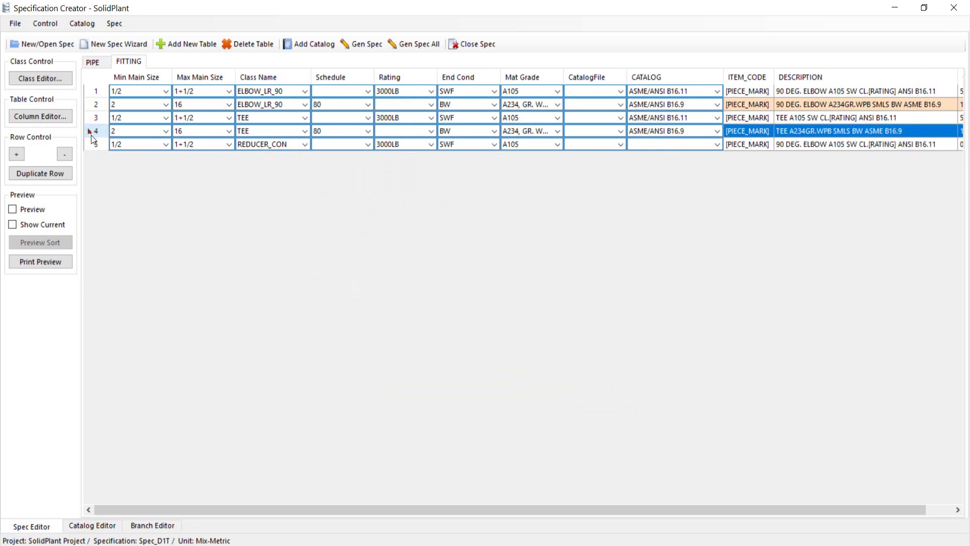
left_click(93, 141)
left_click(97, 132)
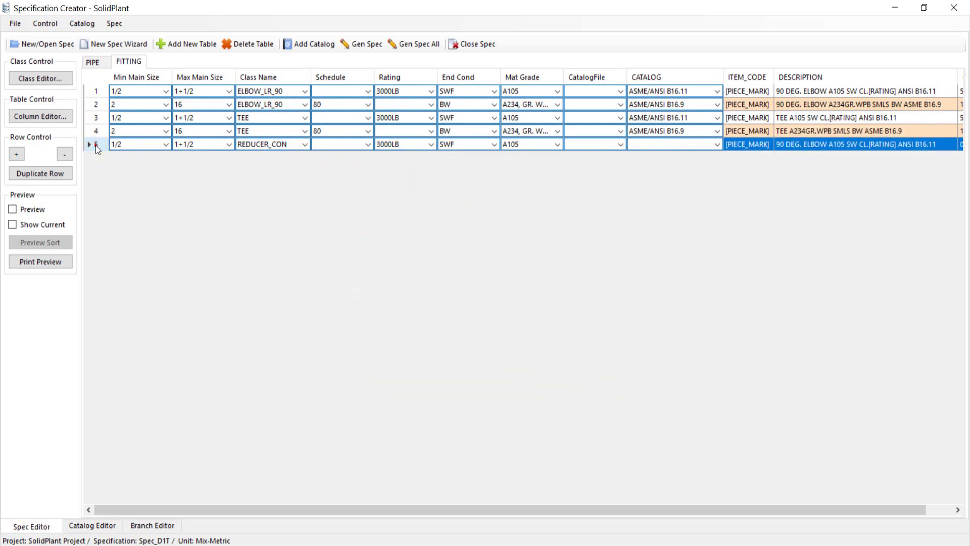
left_click(32, 210)
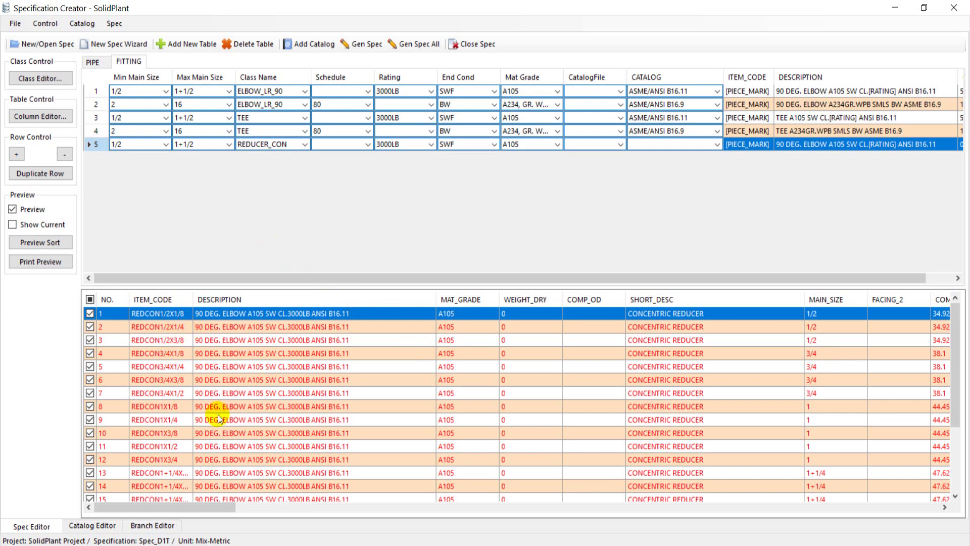
Widen the preview's ITEM_CODE column and scroll right to show the reducers' BONNEY FORGED catalog
mouse_move(952, 349)
left_mouse_down()
mouse_move(955, 370)
mouse_move(955, 352)
left_mouse_up()
scroll(177, 378, "down", 3)
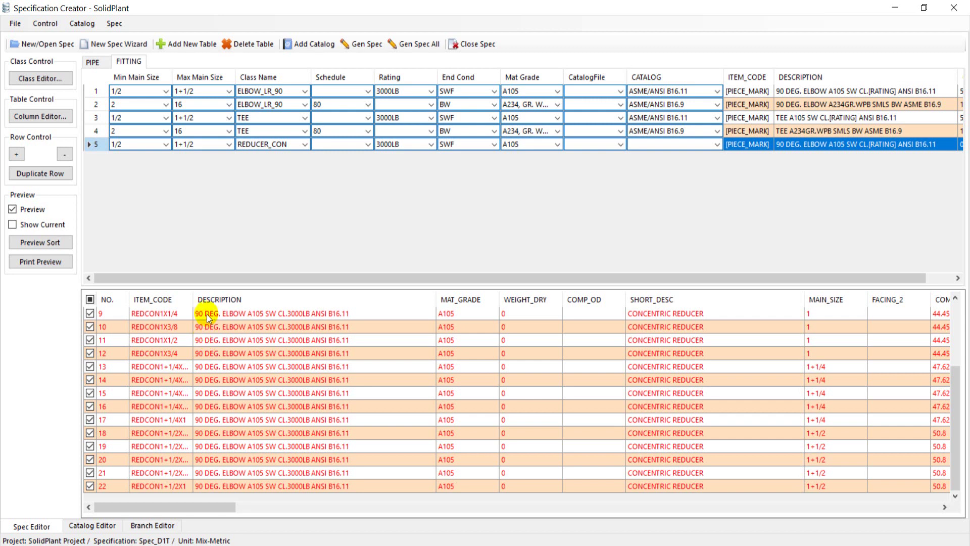
left_click_drag(193, 299, 228, 300)
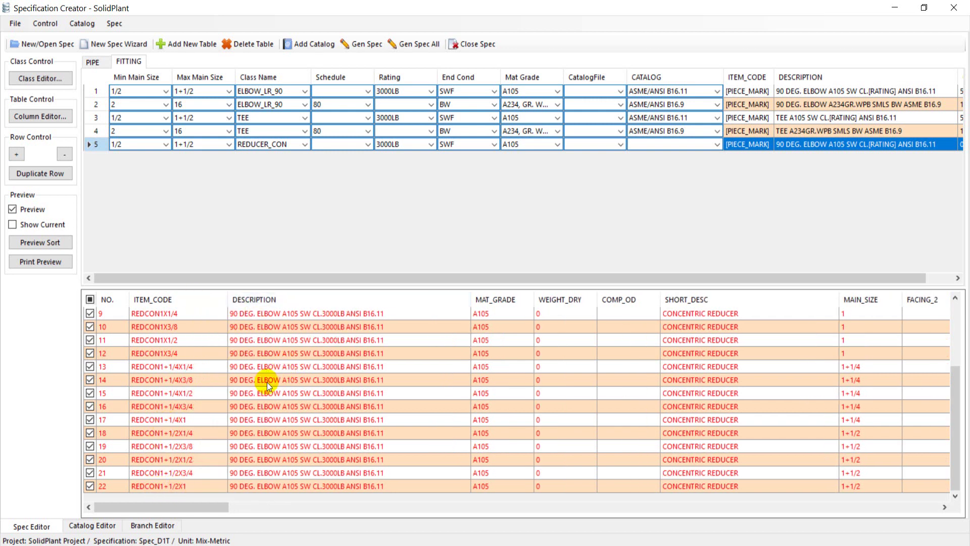
scroll(253, 395, "up", 2)
scroll(253, 396, "up", 1)
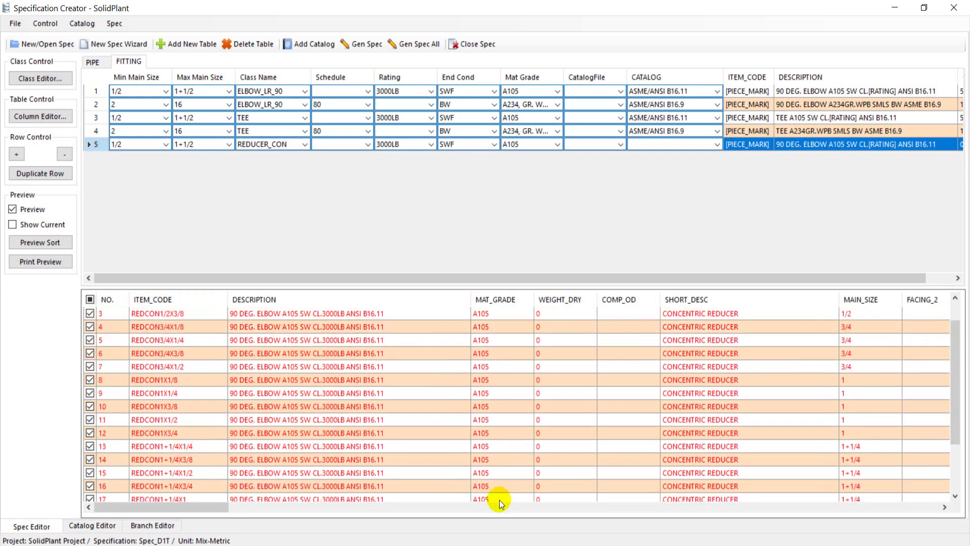
left_click(945, 507)
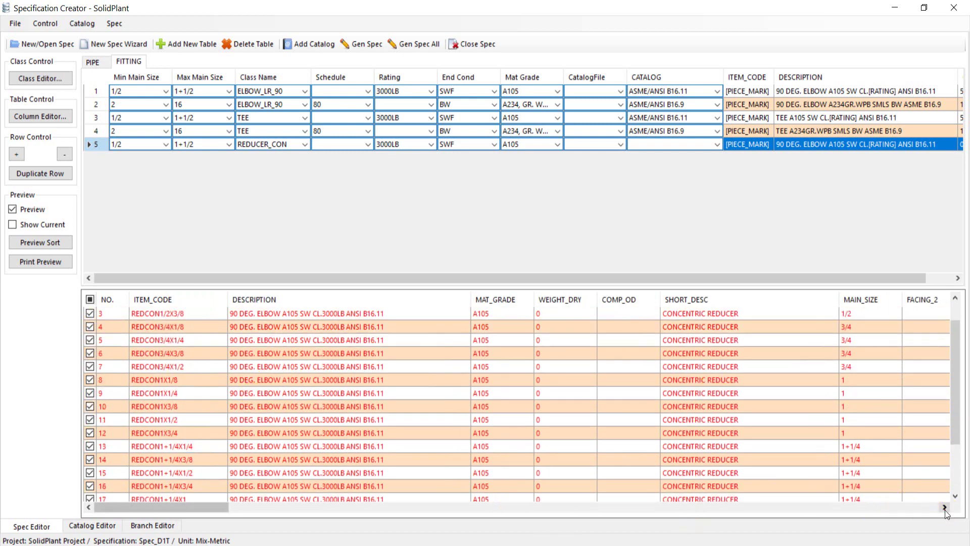
left_click(944, 508)
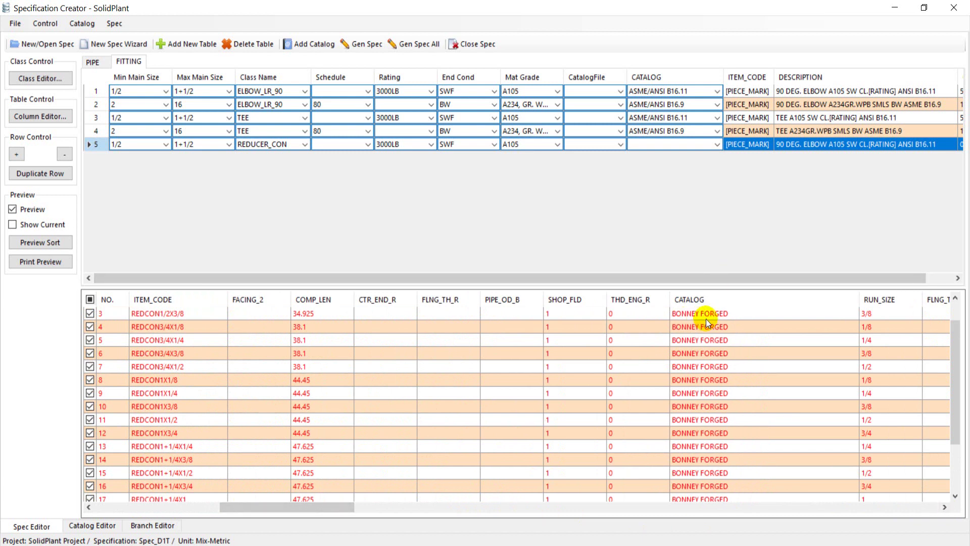
Set row 5's catalog to BONNEY FORGED, yielding 22 concentric reducer items
left_click(718, 145)
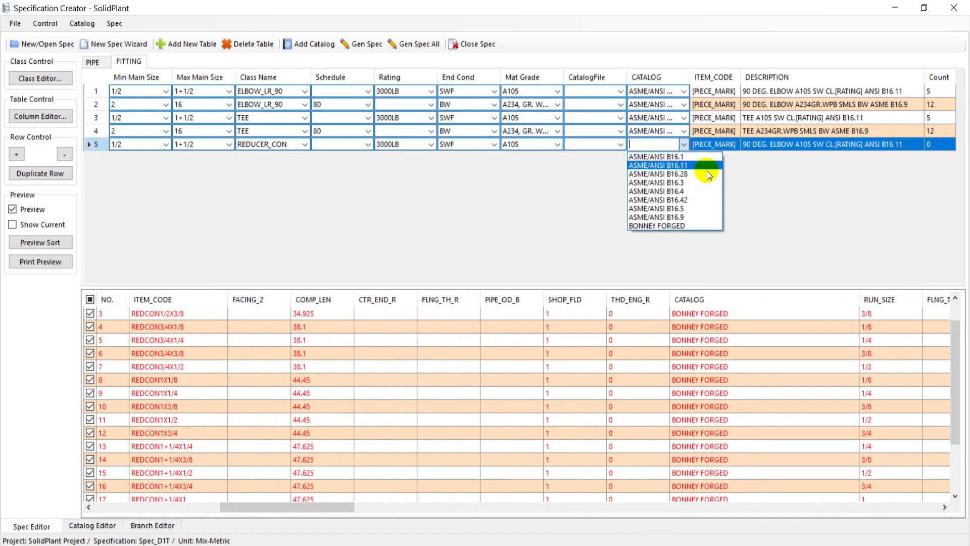
left_click(683, 223)
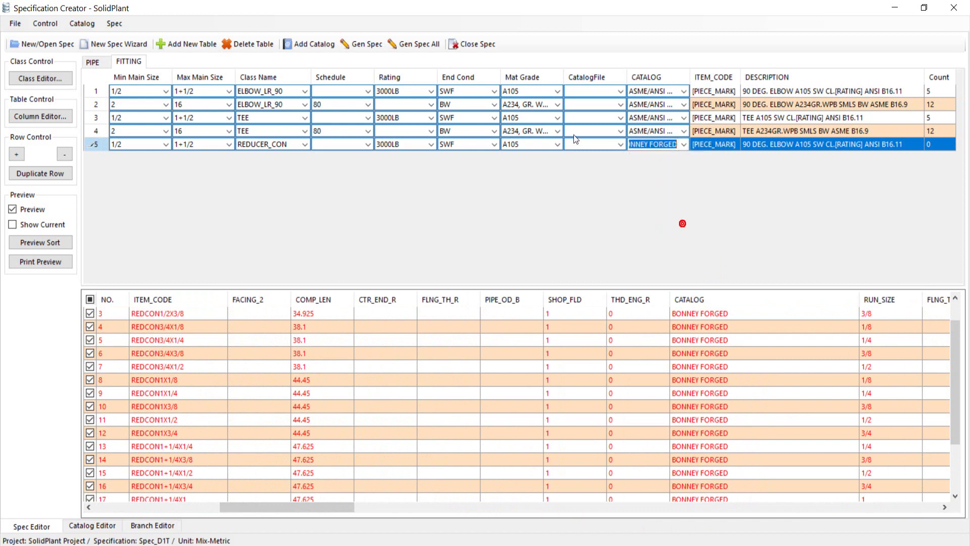
left_click(662, 145)
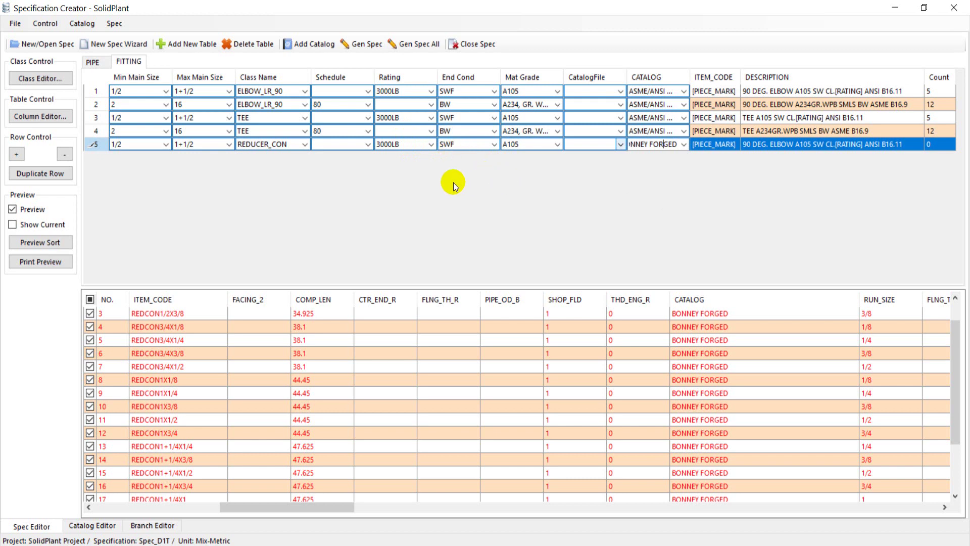
left_click_drag(290, 508, 163, 507)
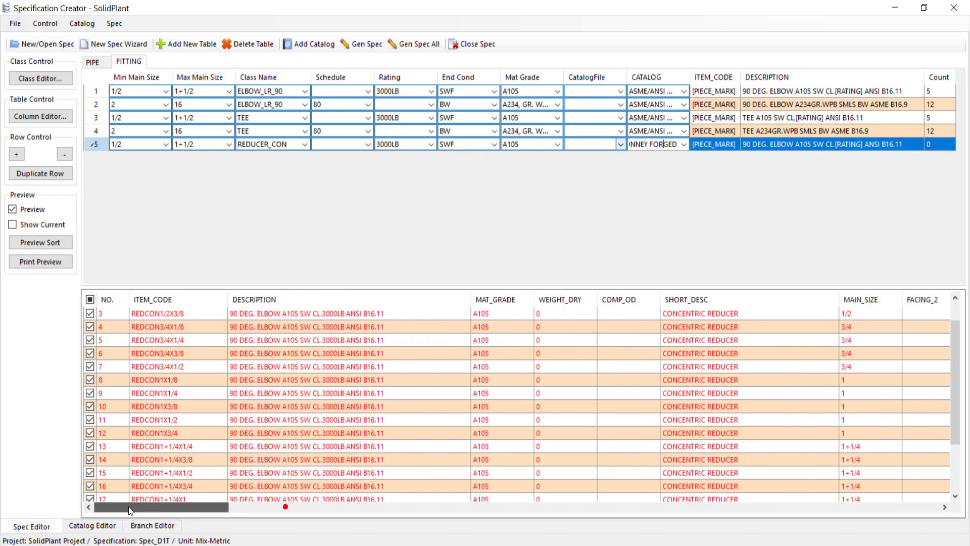
left_click(95, 144)
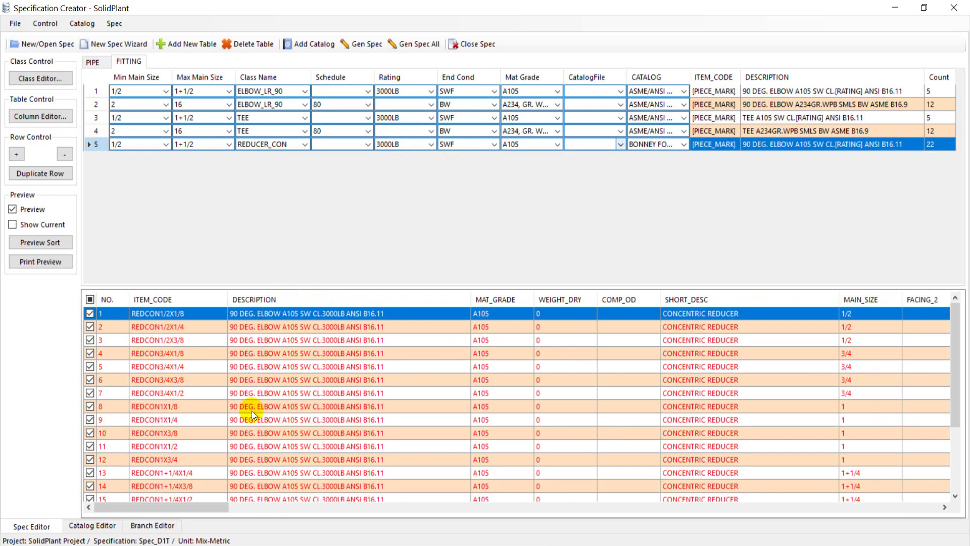
Replace the '90 DEG. ELBOW' wording in row 5's description with 'REDUCER CON.'
left_click(749, 145)
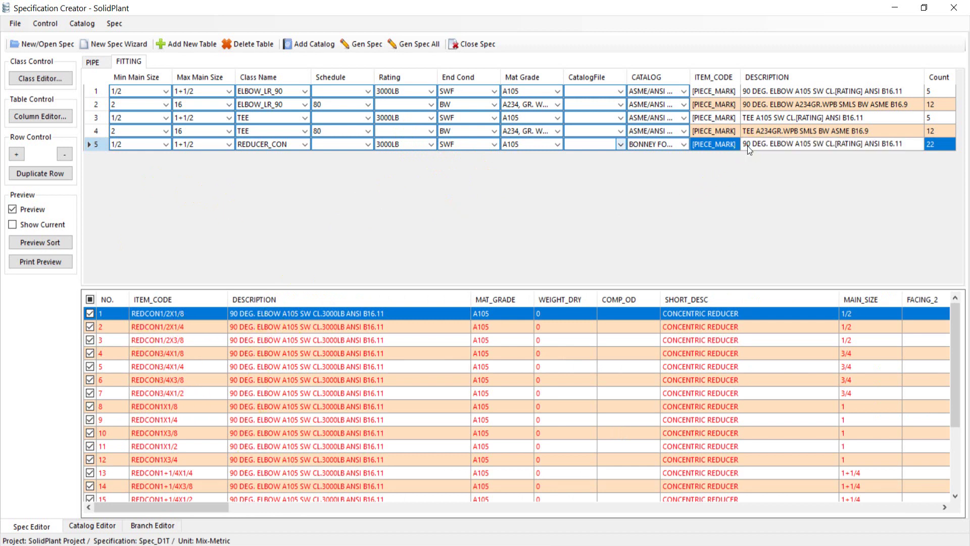
left_click(743, 143)
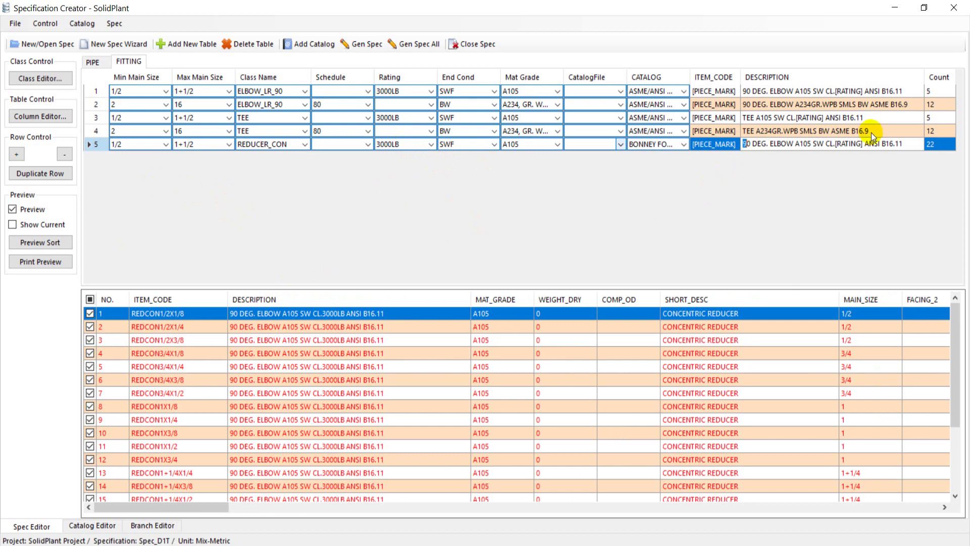
key("Delete")
key("Delete")
key("Delete")
key("Delete")
key("Delete")
key("Delete")
key("Delete")
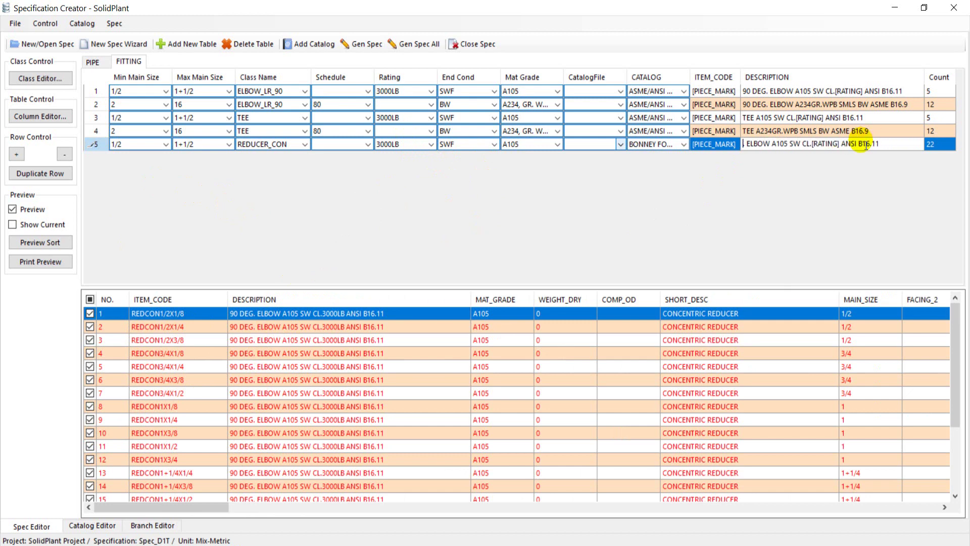
key("Delete")
key("Delete")
key("Delete")
key("Delete")
key("Delete")
key("Delete")
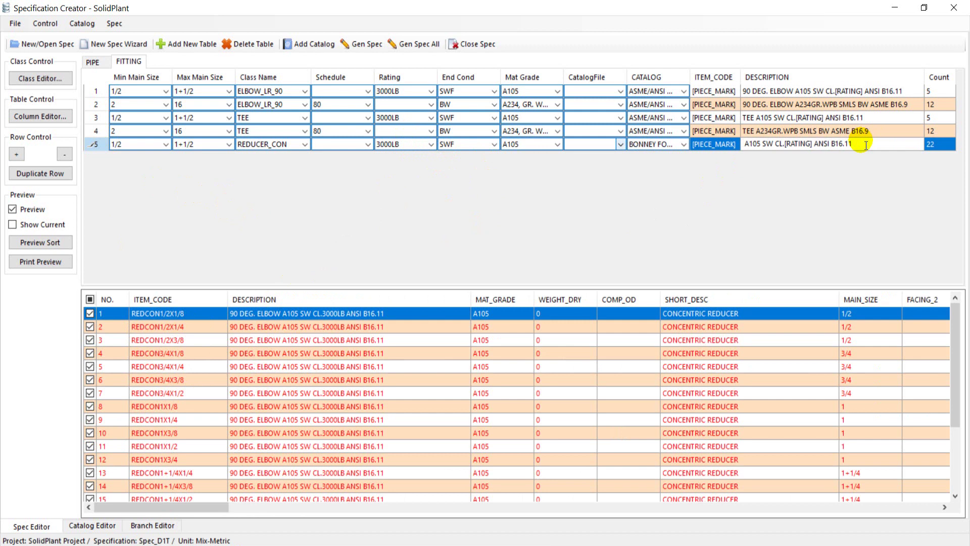
type("RE ")
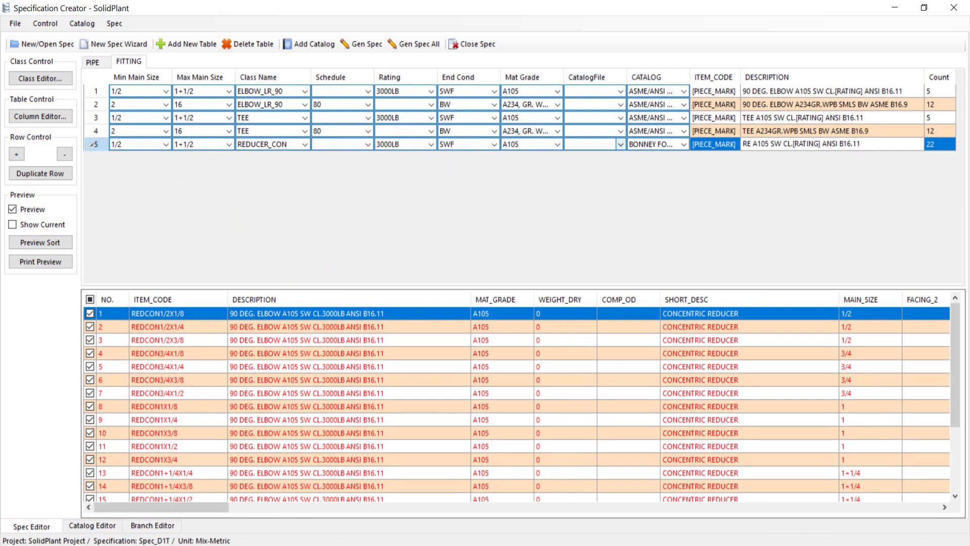
type("DUCER")
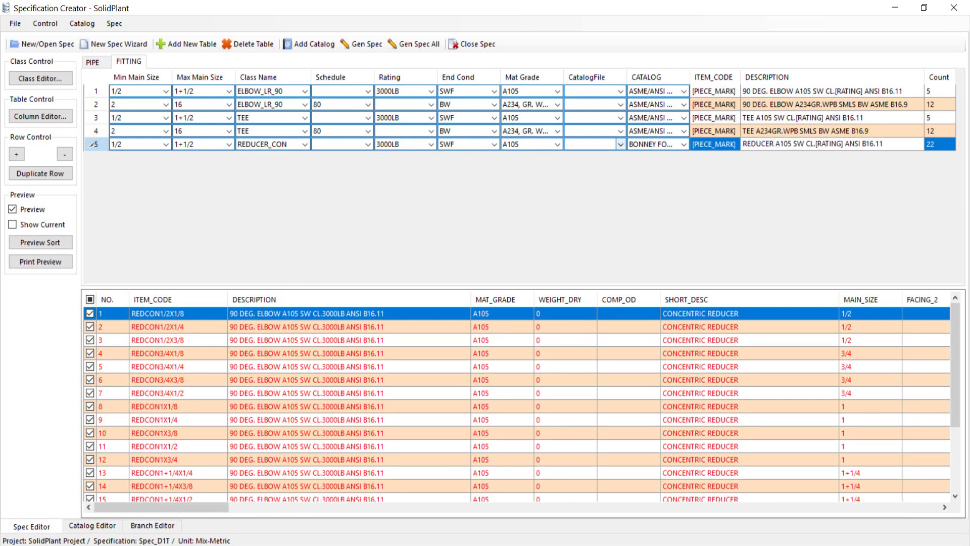
type(" CON")
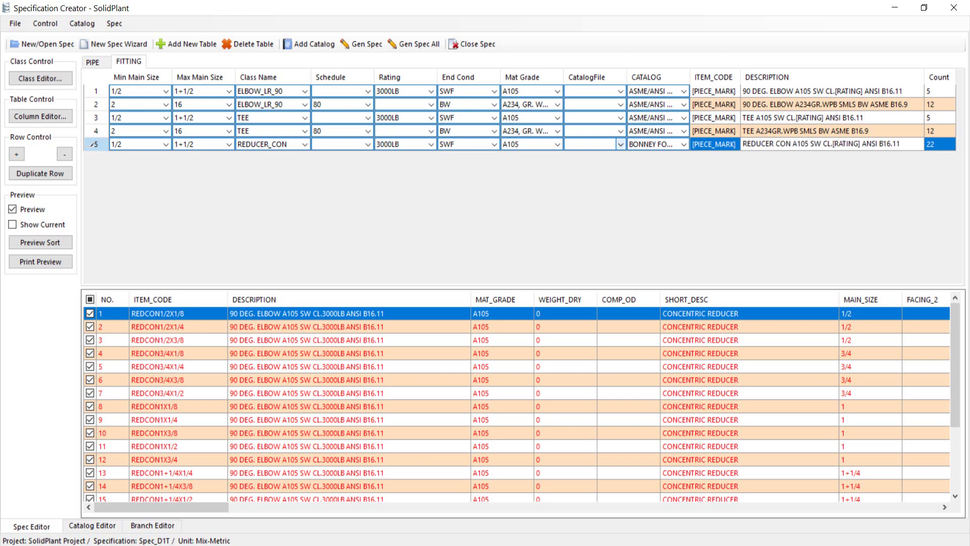
type(".")
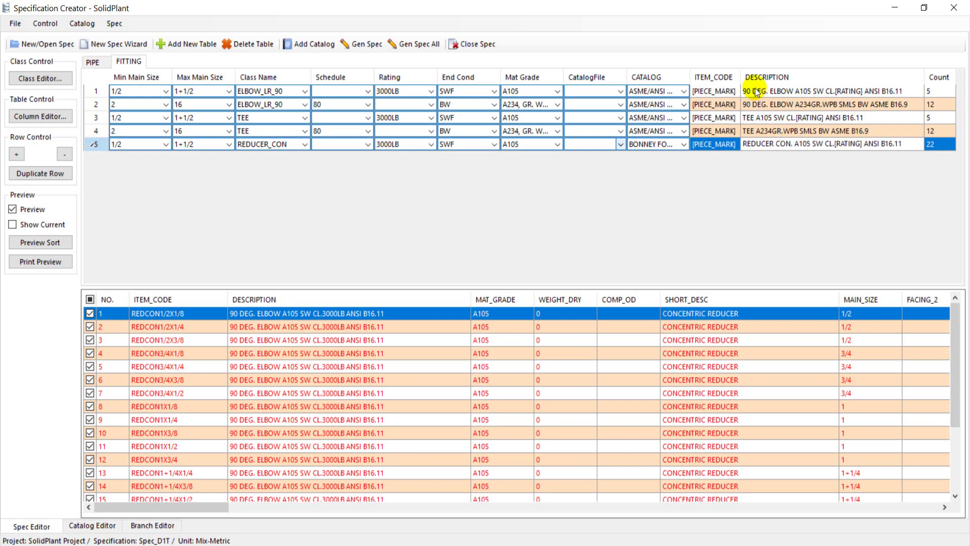
key("Return")
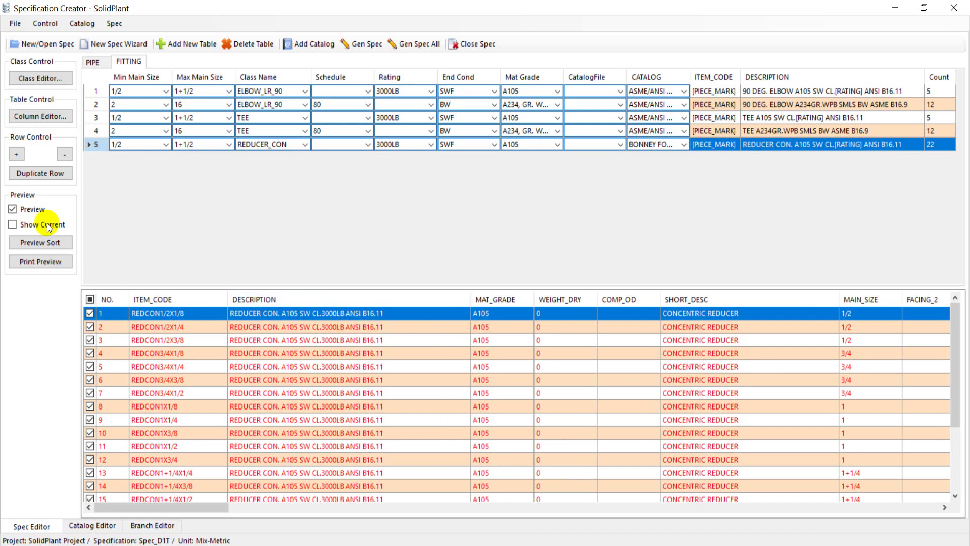
Hide the preview, duplicate the 2–16 butt-weld elbow row as row 6, and set its class to REDUCER_CON
left_click(31, 209)
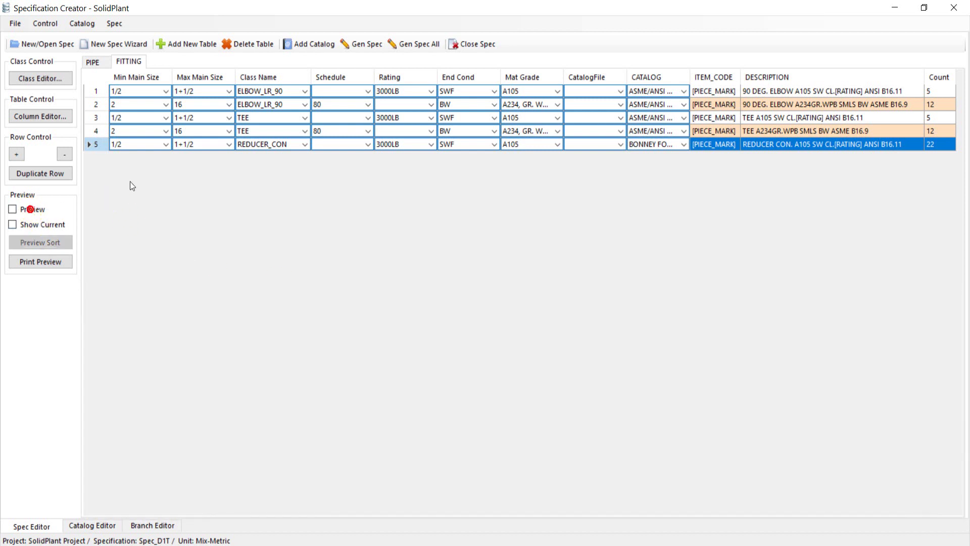
left_click(95, 107)
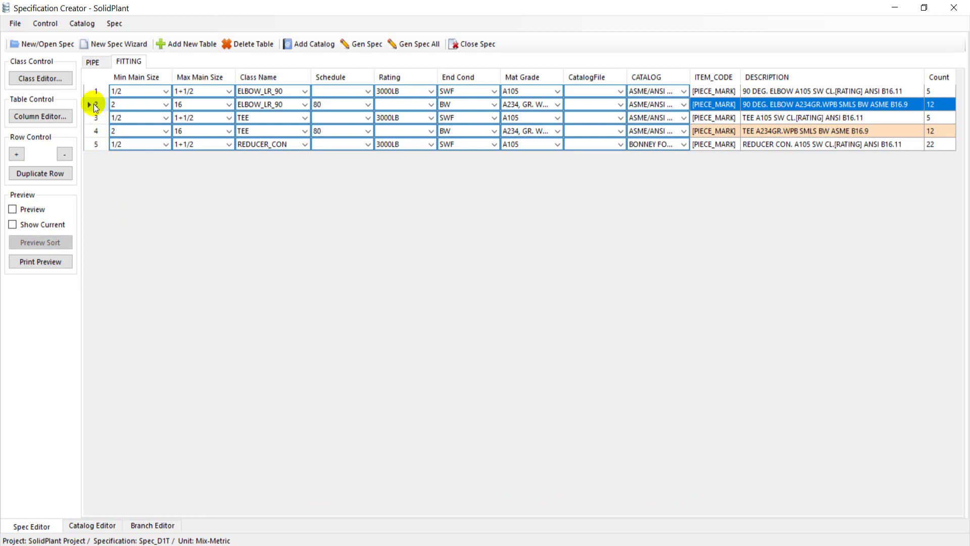
right_click(93, 104)
left_click(111, 143)
left_click(100, 160)
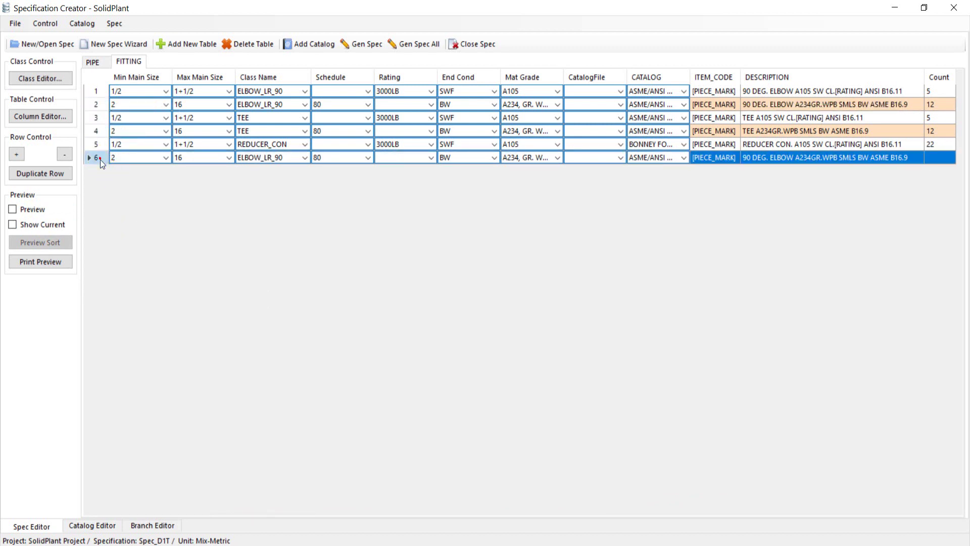
left_click(305, 158)
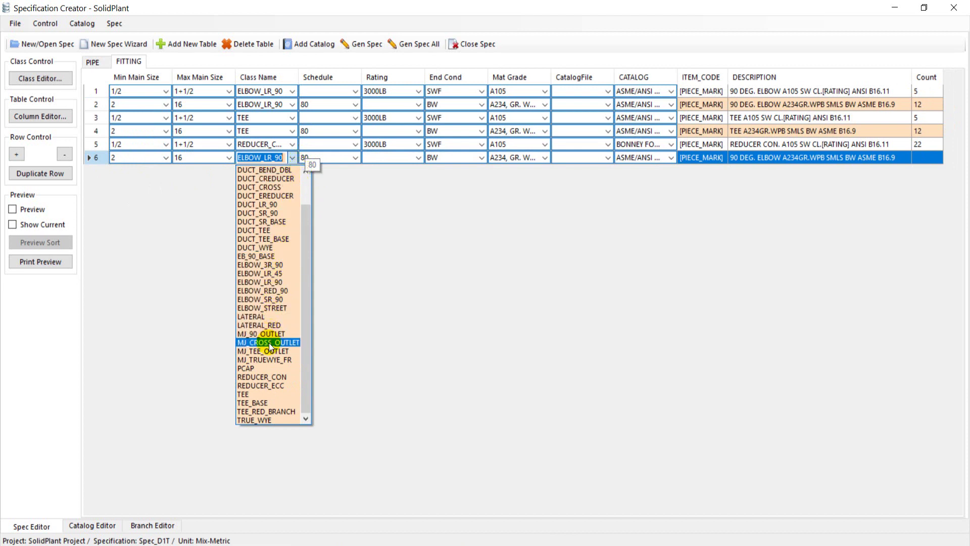
left_click(268, 378)
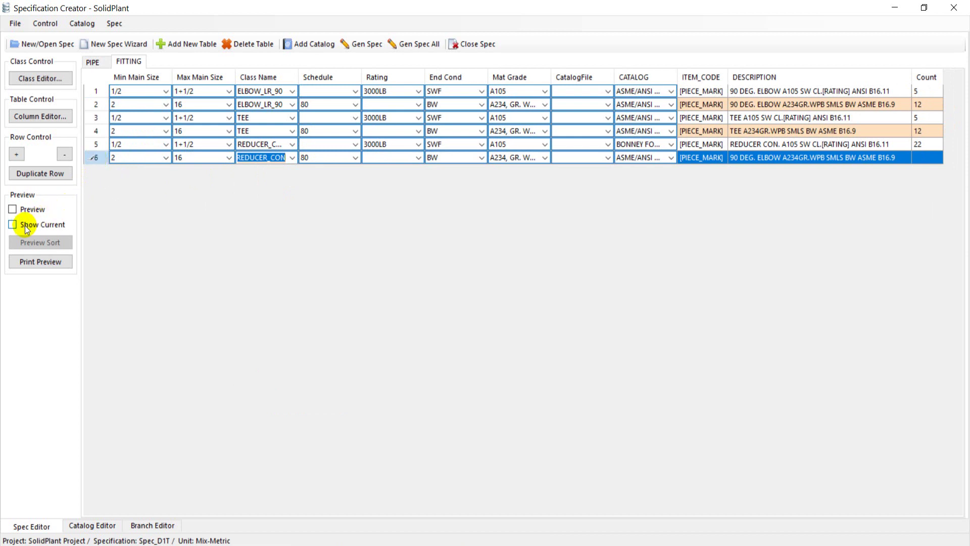
Preview row 6's 48 reducers up to REDCON16X14, fitting the Class Name and CATALOG columns
left_click(13, 209)
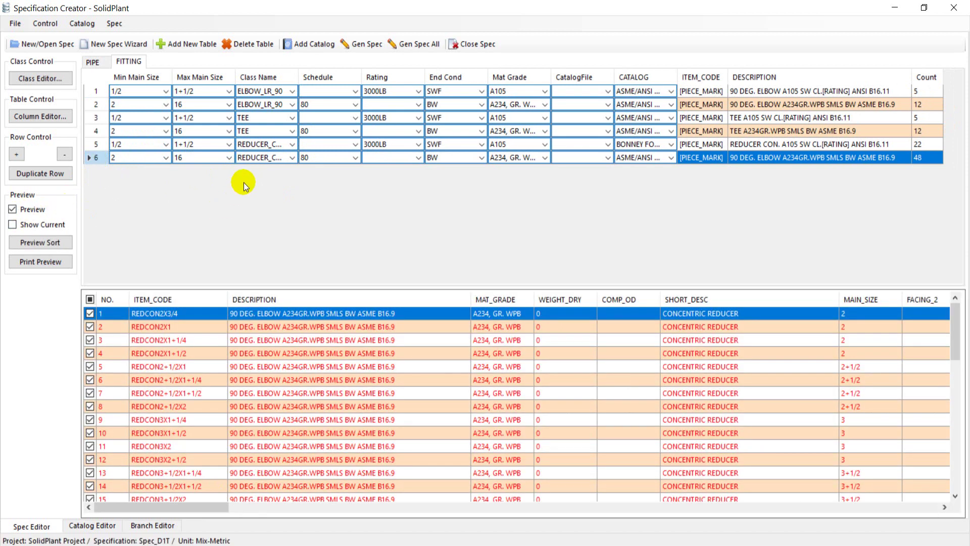
double_click(299, 77)
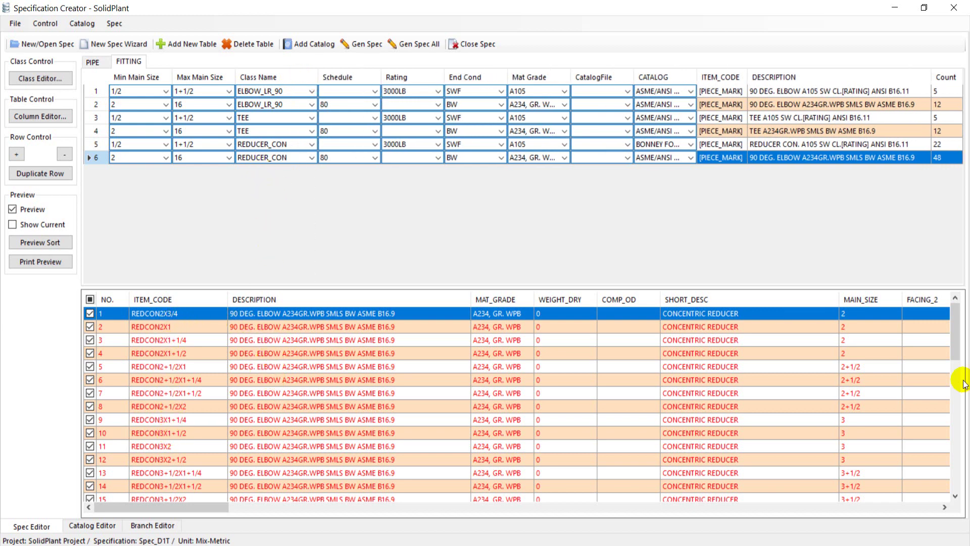
left_click_drag(955, 336, 935, 466)
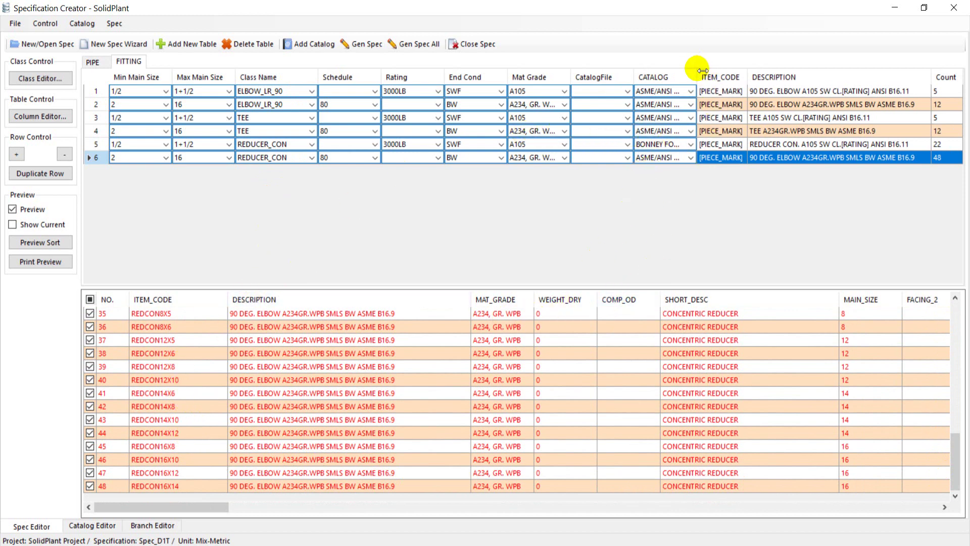
left_click_drag(703, 70, 725, 76)
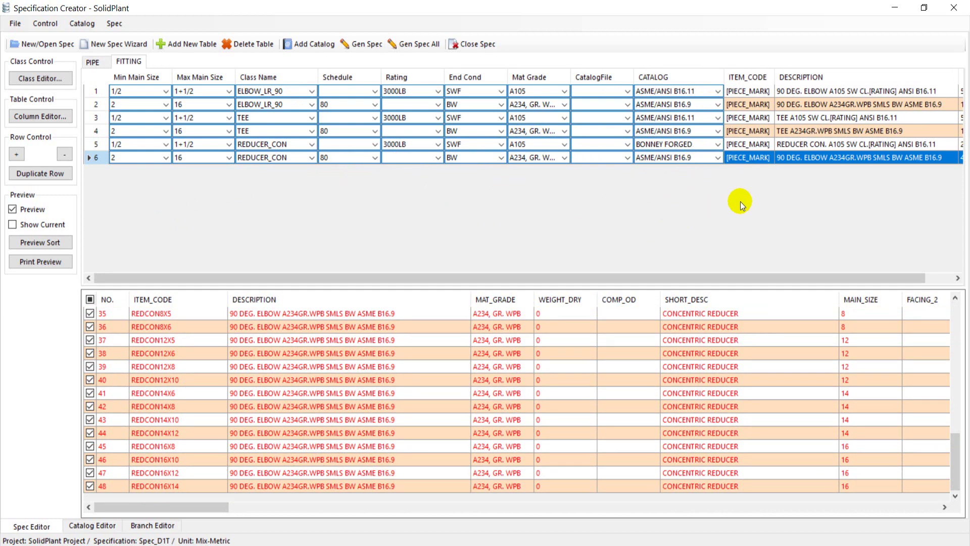
left_click(780, 158)
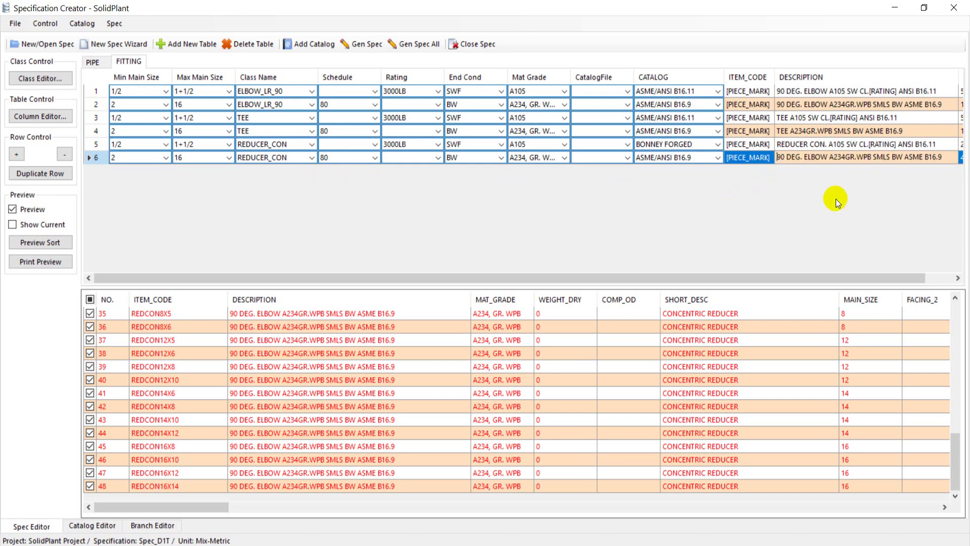
Change row 6's description to 'REDUCER CON. A234GR.WPB SMLS BW ASME B16.9' and hide the preview
key("Delete")
key("Delete")
key("Delete")
key("Delete")
key("Delete")
key("Delete")
key("Delete")
key("Delete")
key("Delete")
key("Delete")
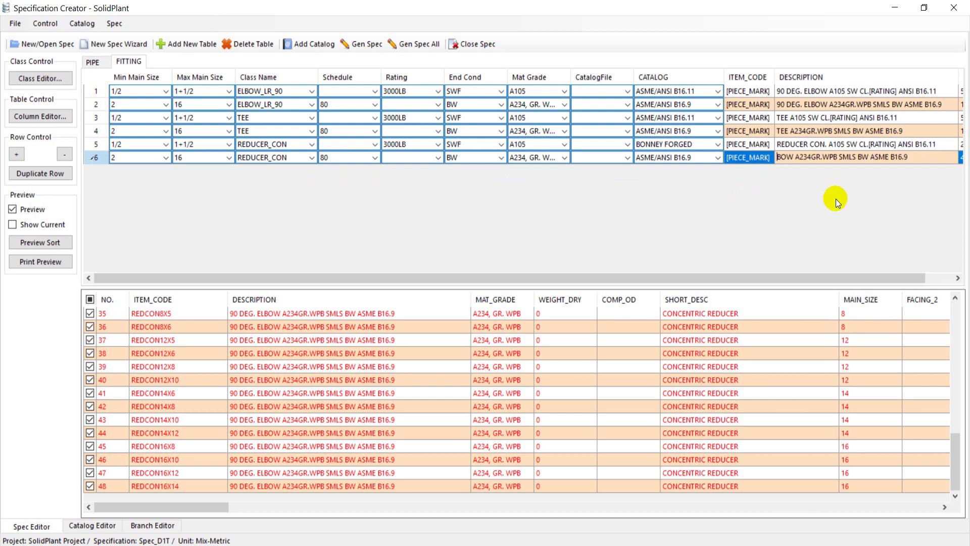
key("Delete")
key("Delete")
key("Delete")
key("Delete")
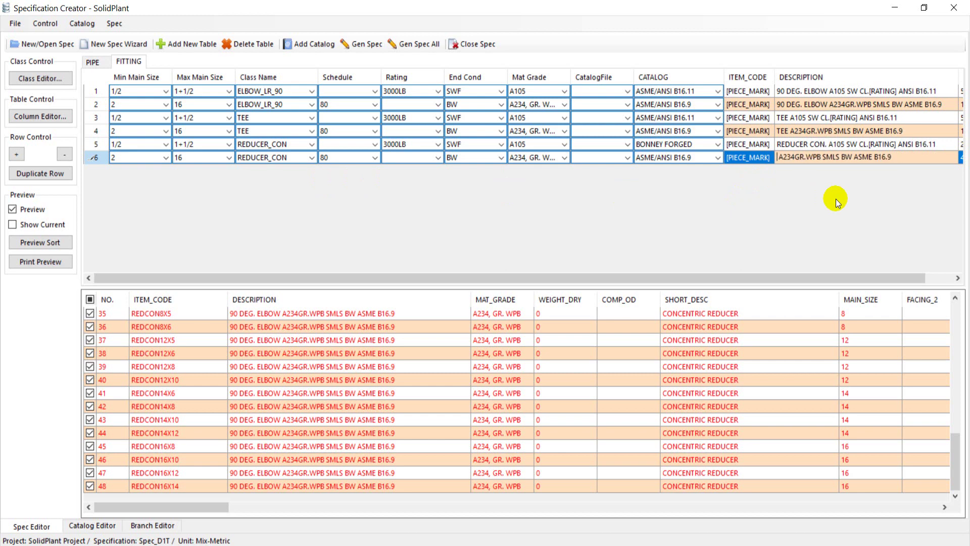
type("RE ")
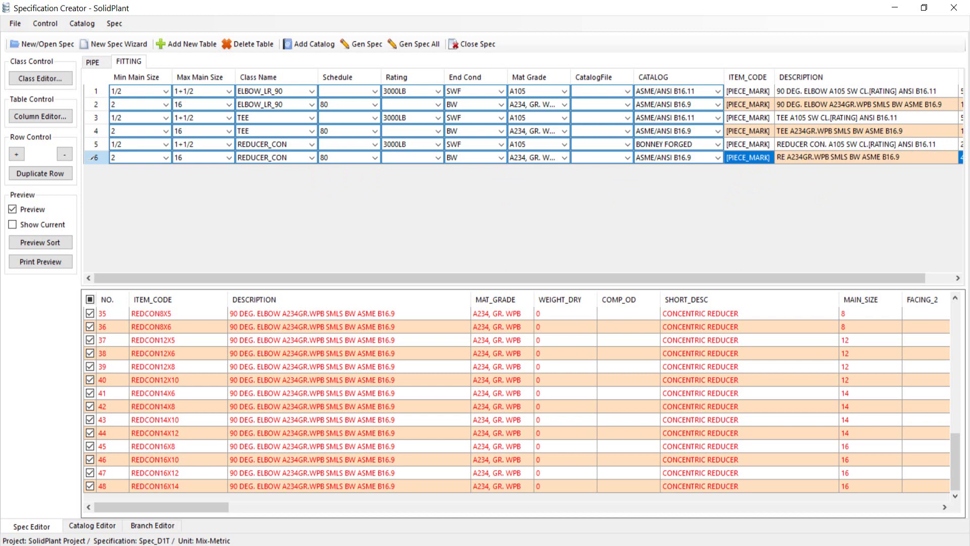
type("DUCER")
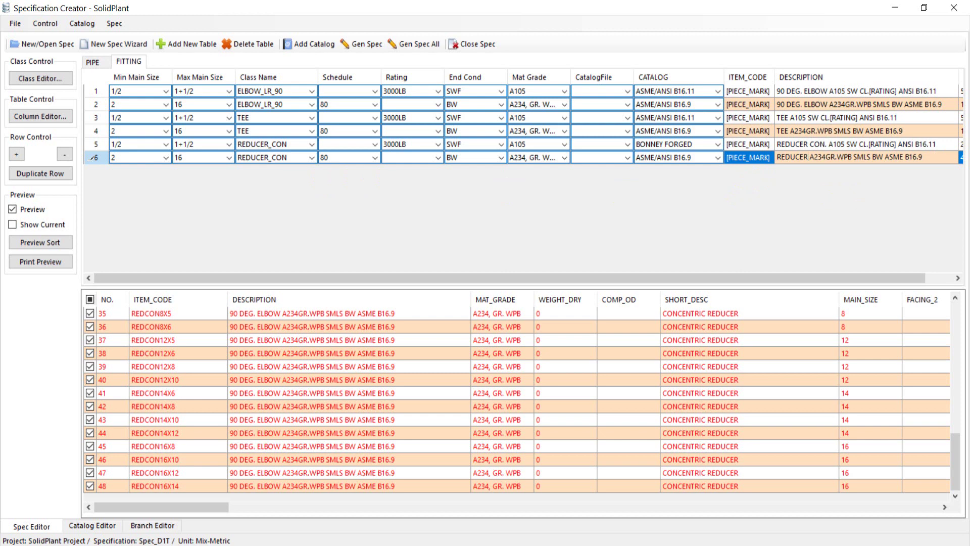
type(" CON.")
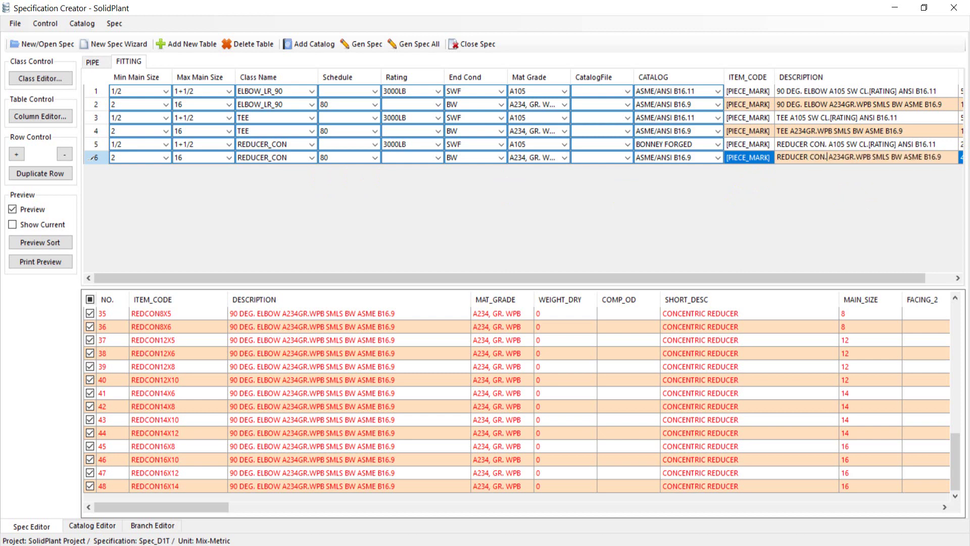
key("Return")
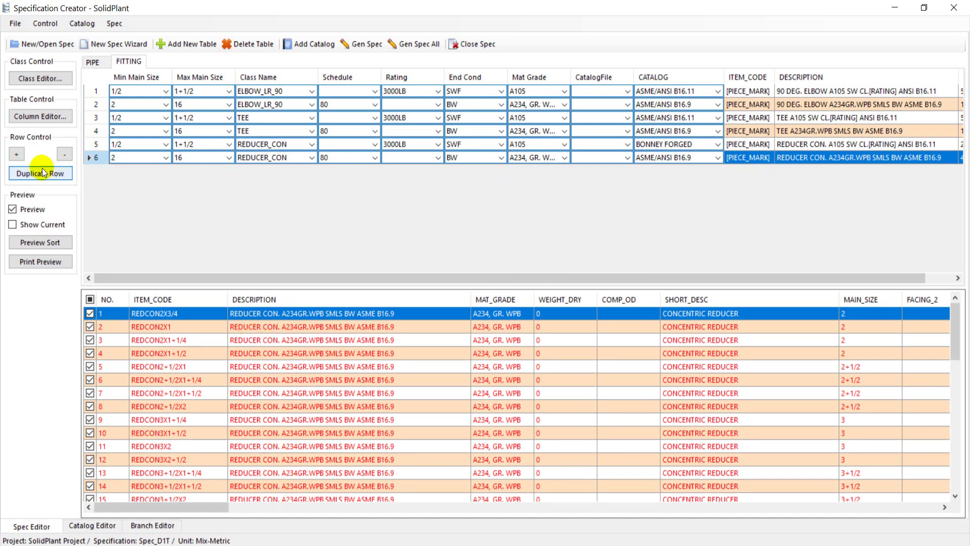
left_click(30, 210)
left_click(340, 234)
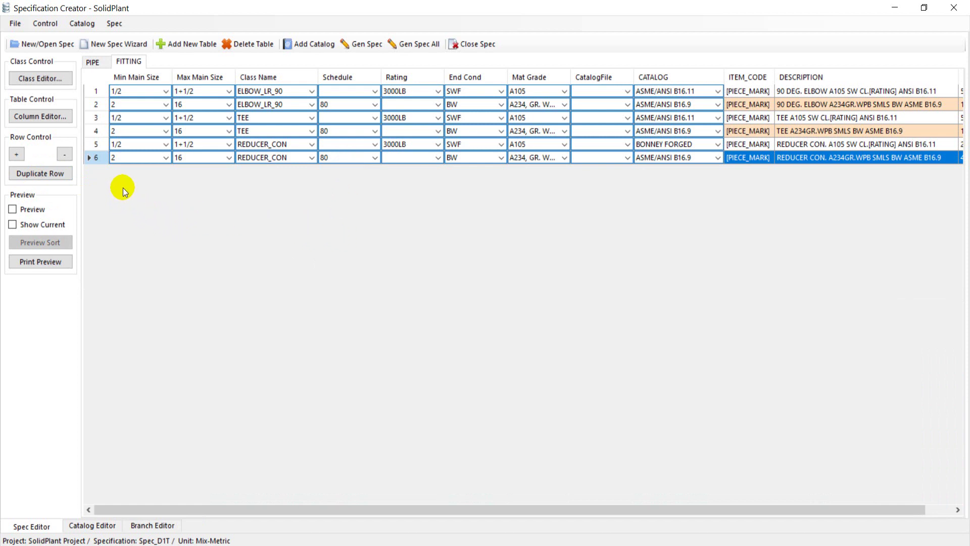
Duplicate the 1/2 to 1+1/2 socket-weld tee row as row 7 with class TEE_RED_BRANCH, then preview it
left_click(93, 117)
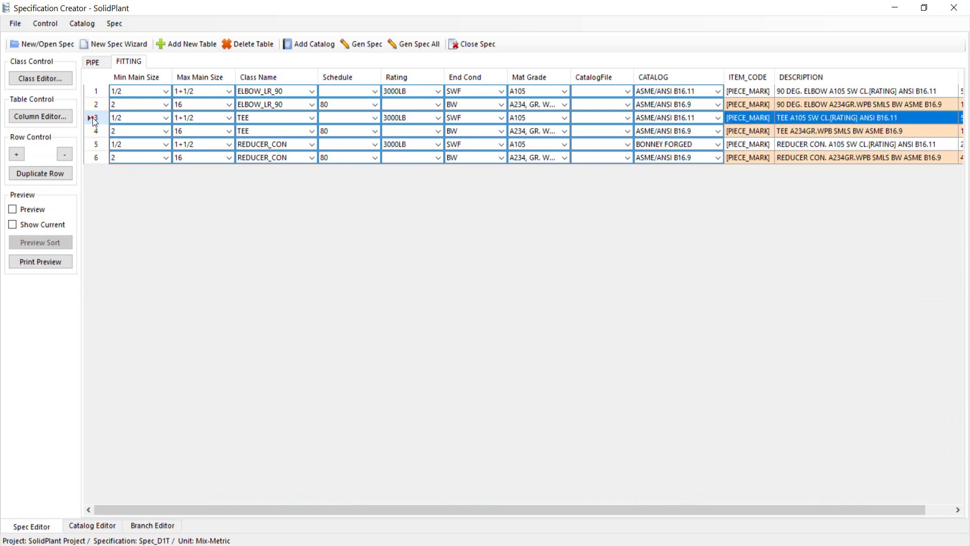
right_click(93, 119)
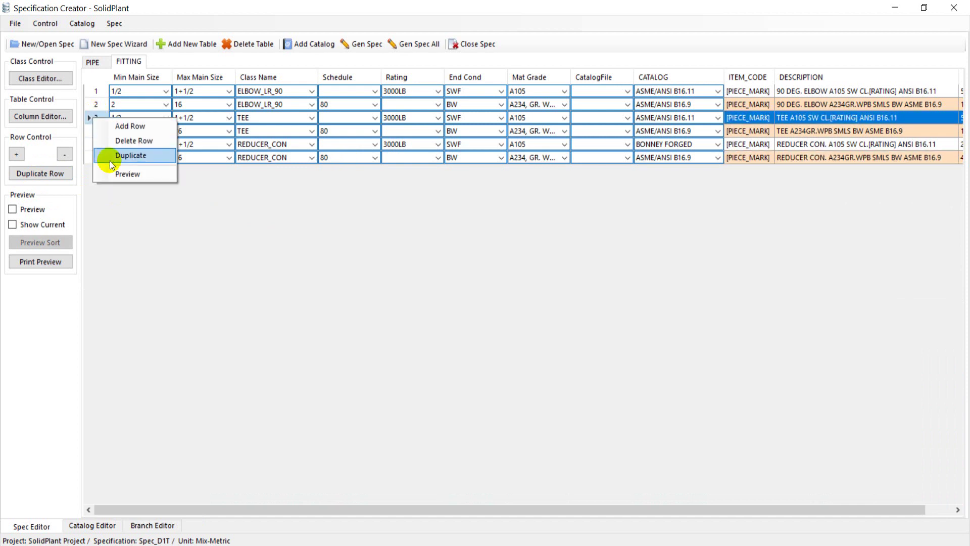
left_click(123, 157)
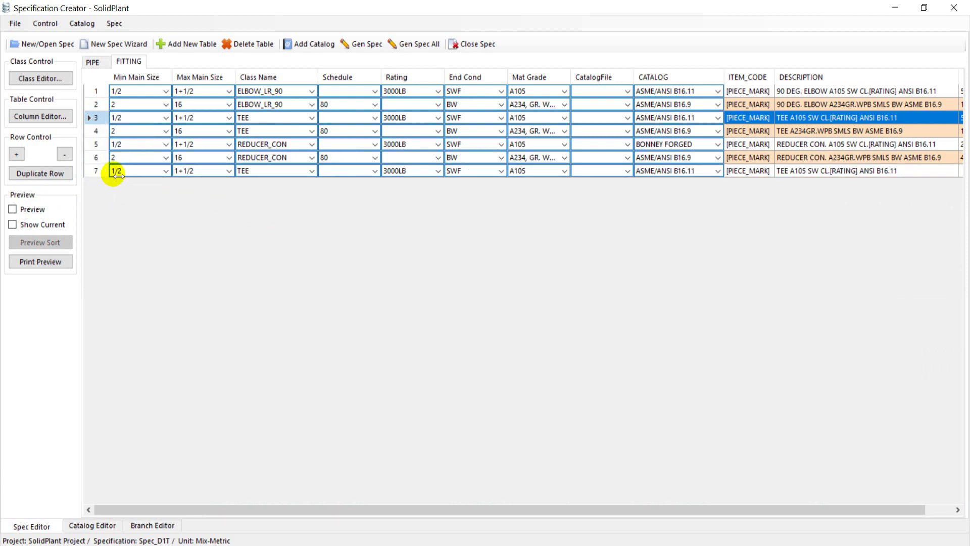
left_click(310, 171)
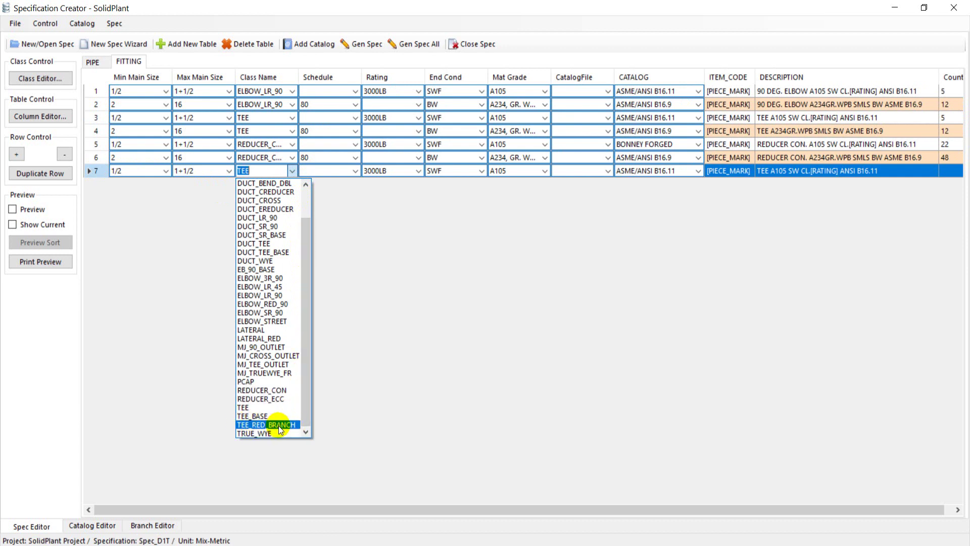
left_click(278, 426)
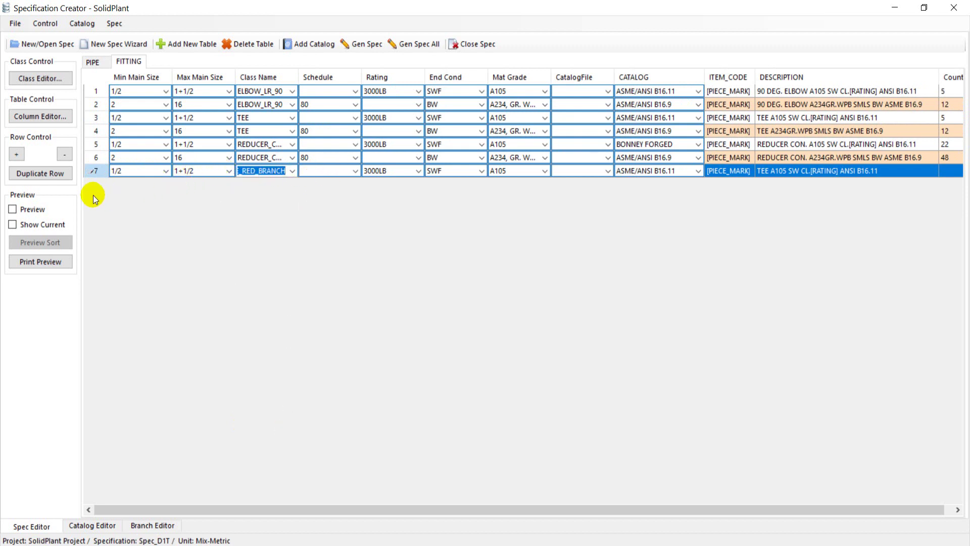
left_click(31, 208)
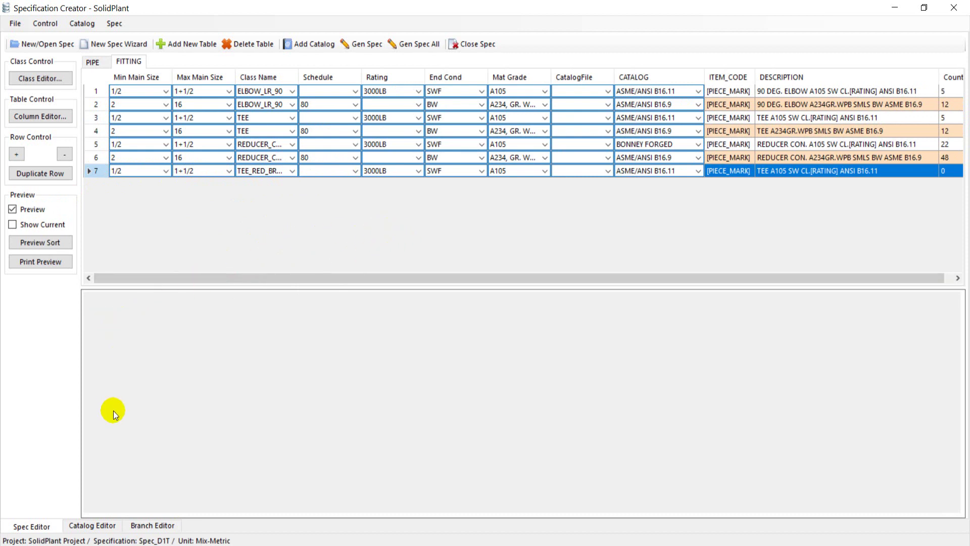
Clear row 7's catalog value, widen the CATALOG column, and hide the preview
left_click(698, 171)
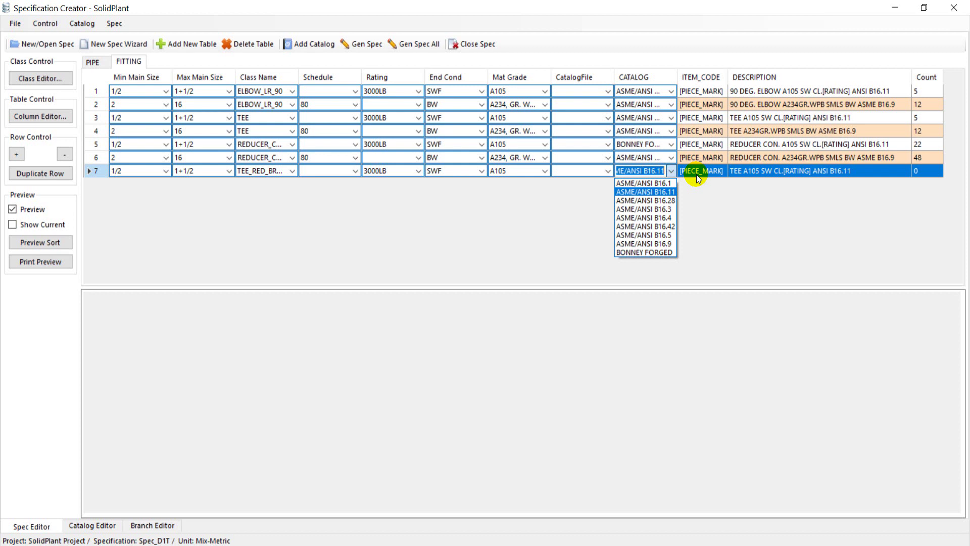
key("BackSpace")
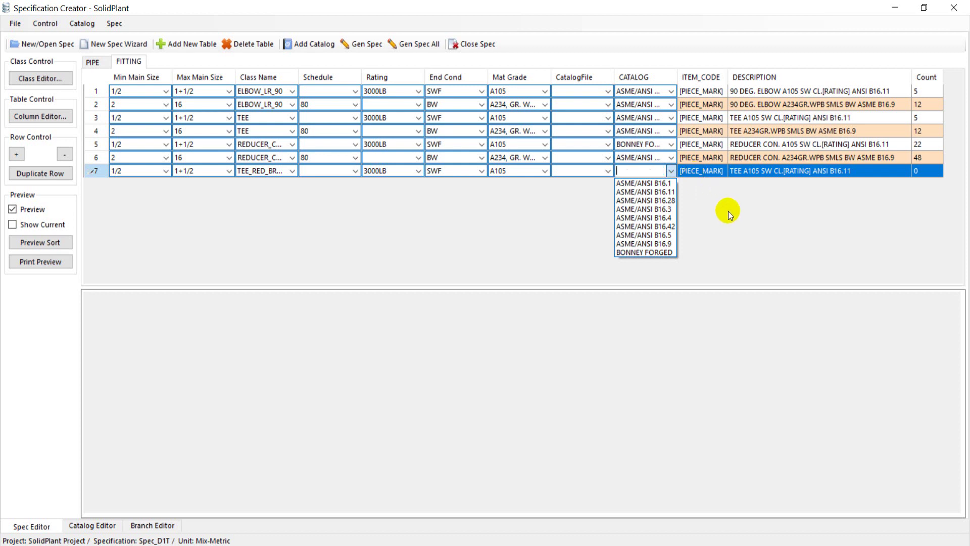
left_click(729, 211)
left_click_drag(679, 76, 717, 76)
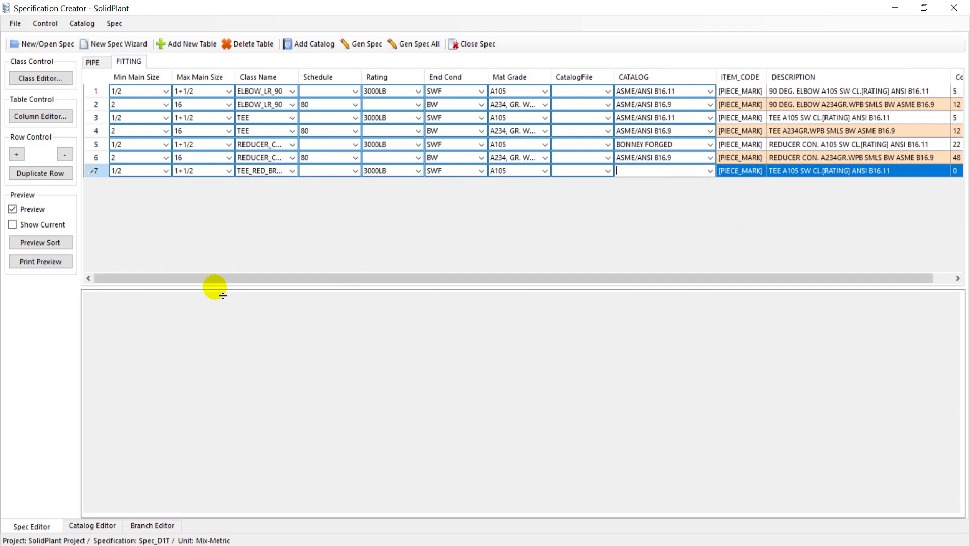
left_click(94, 171)
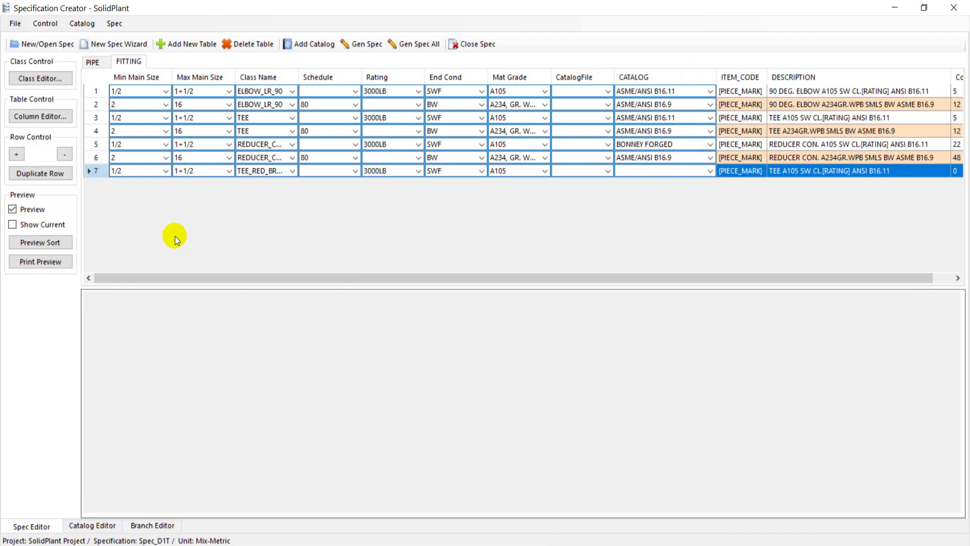
left_click(24, 209)
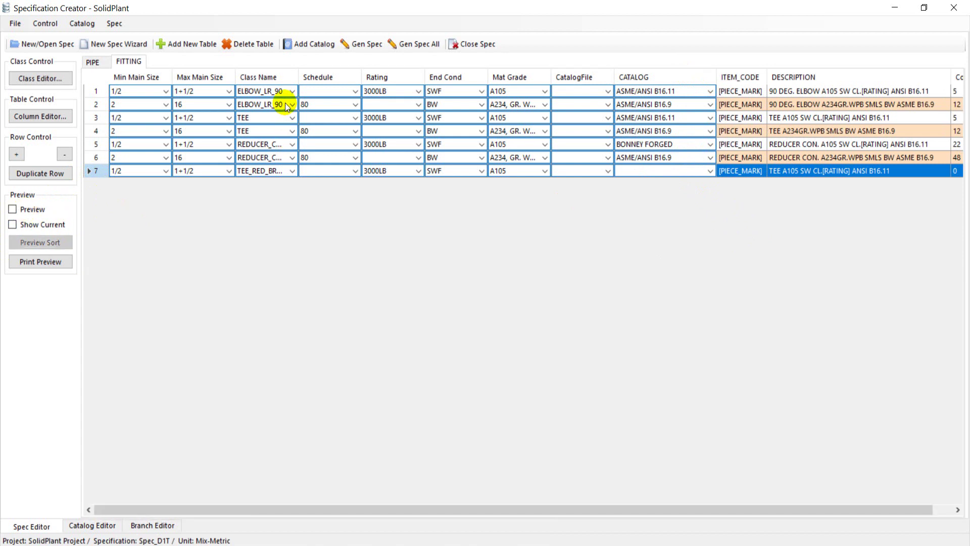
Add the NON-STANDARD catalog to the spec's catalog list
left_click(305, 48)
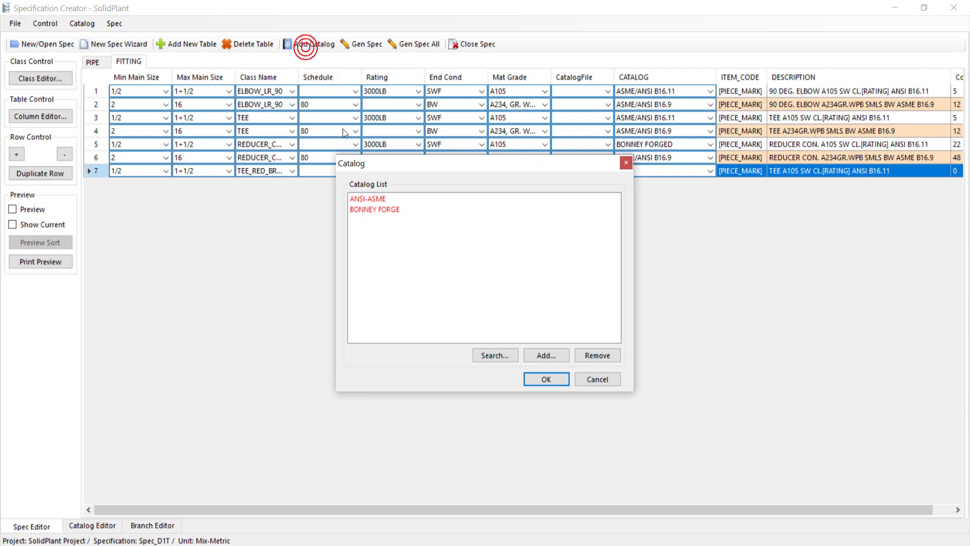
left_click(546, 355)
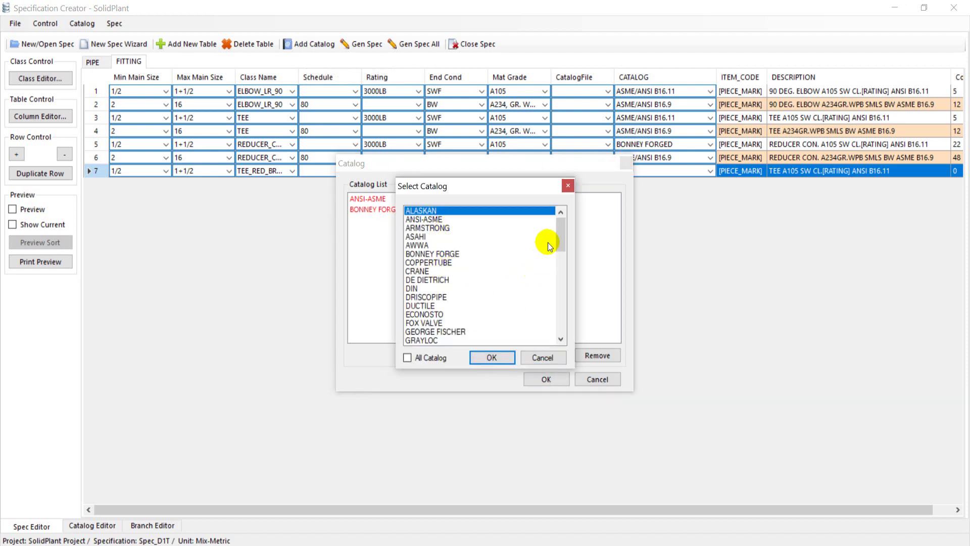
left_click_drag(562, 234, 563, 281)
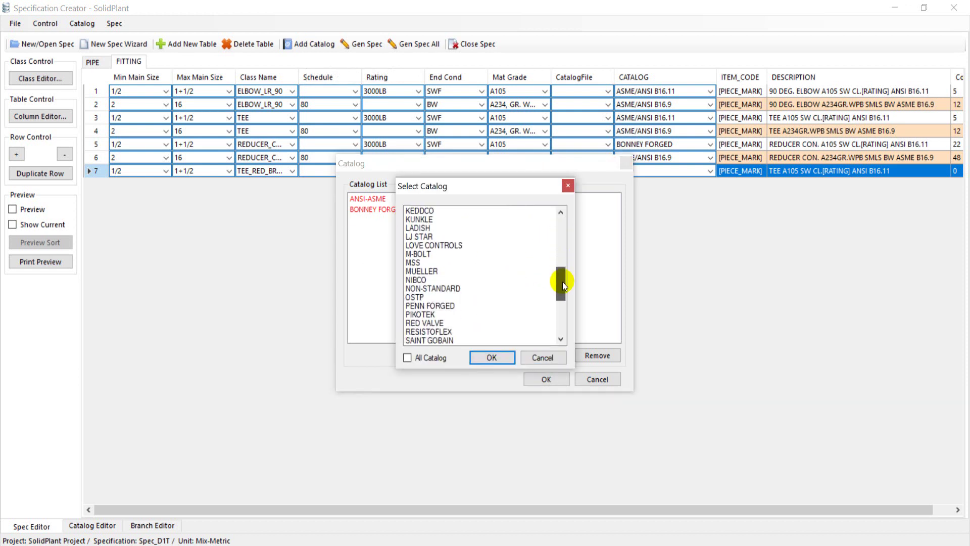
left_click(454, 287)
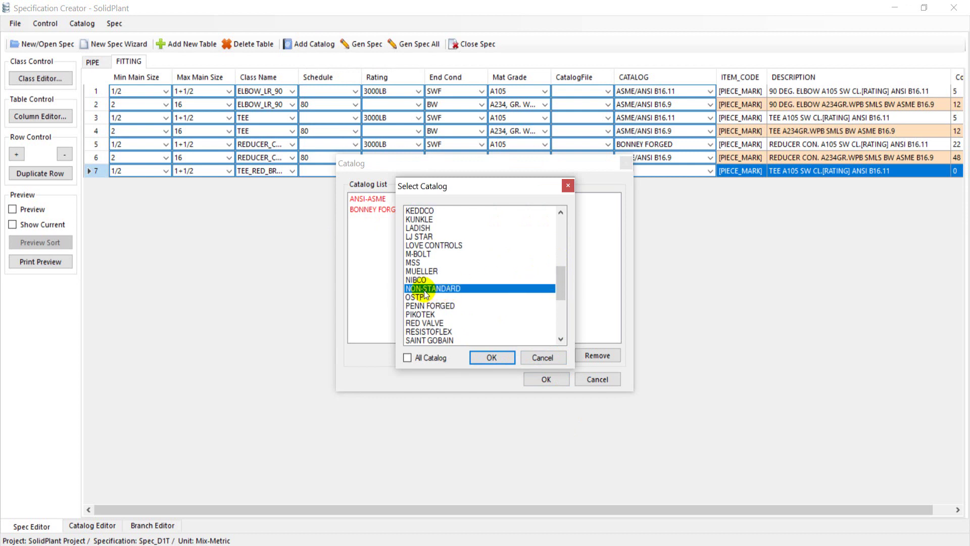
left_click(490, 357)
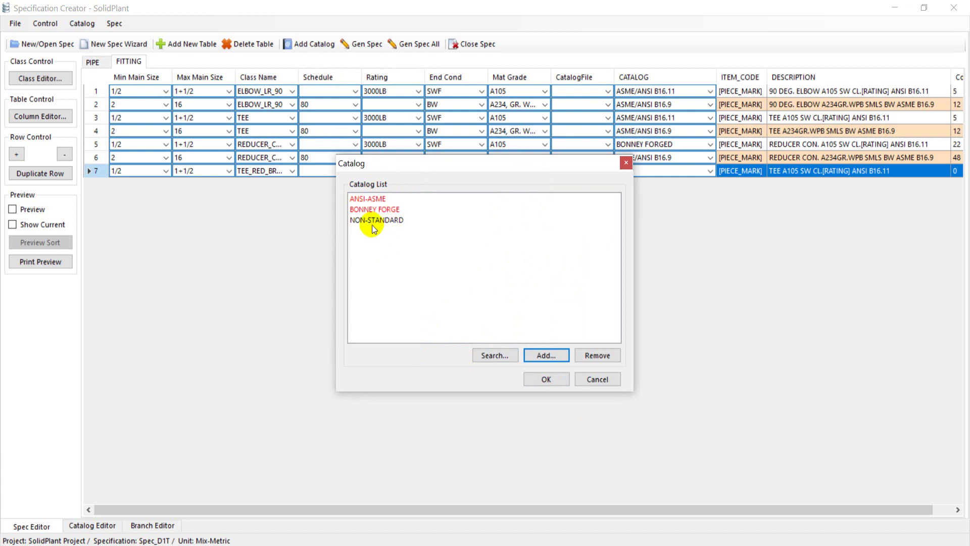
left_click(533, 378)
Reselect the reducing tee row 7 as the current row
left_click(368, 216)
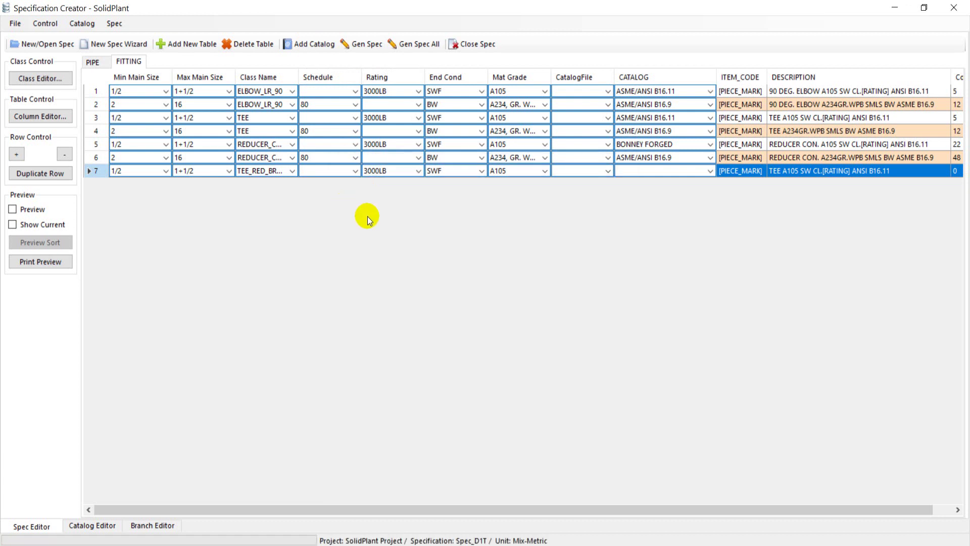
left_click(89, 162)
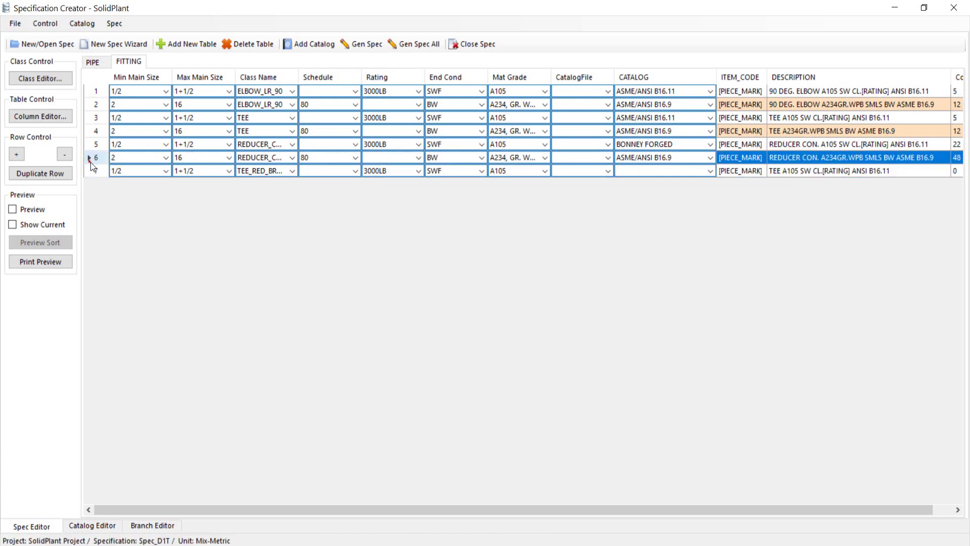
left_click(95, 173)
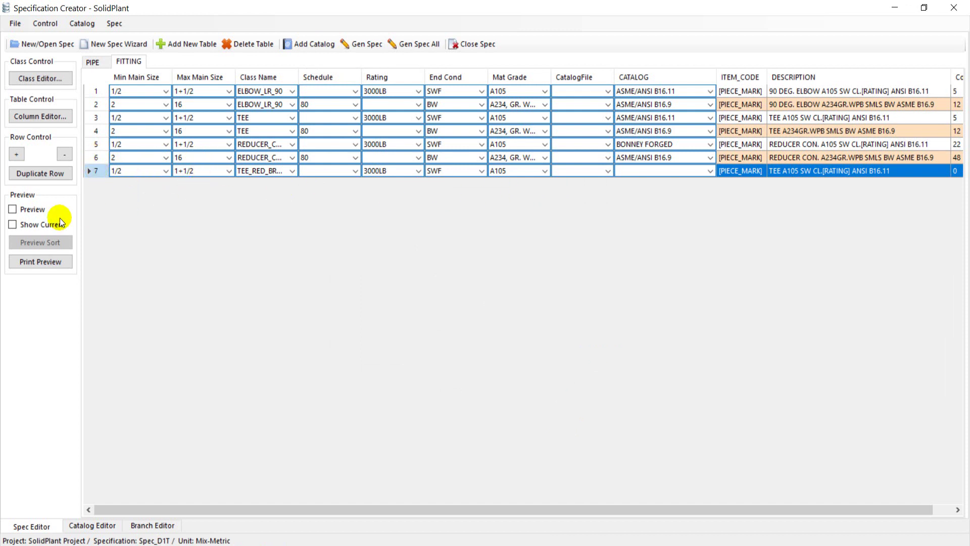
Show row 7's preview and scroll down through its 50 TEERED items
left_click(23, 210)
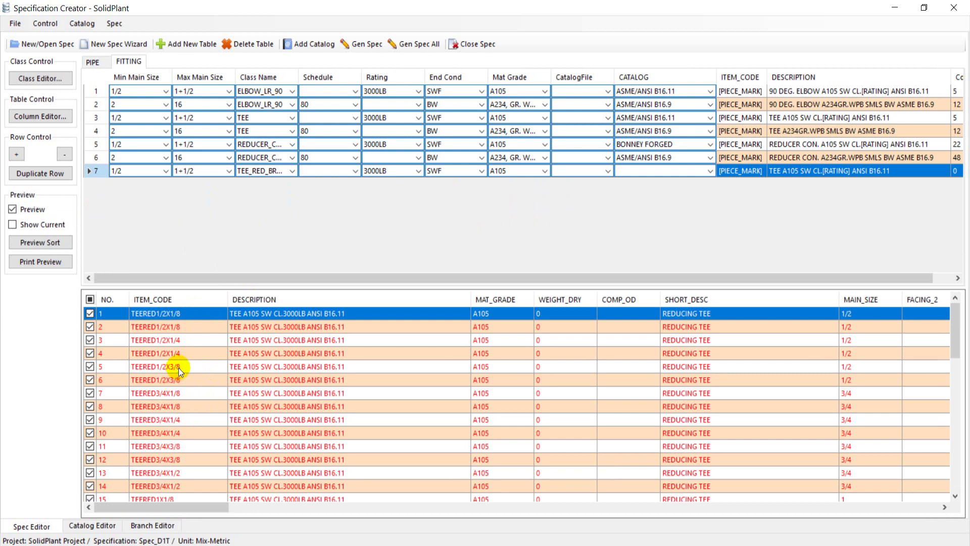
scroll(178, 368, "down", 3)
scroll(181, 366, "down", 2)
scroll(190, 371, "down", 2)
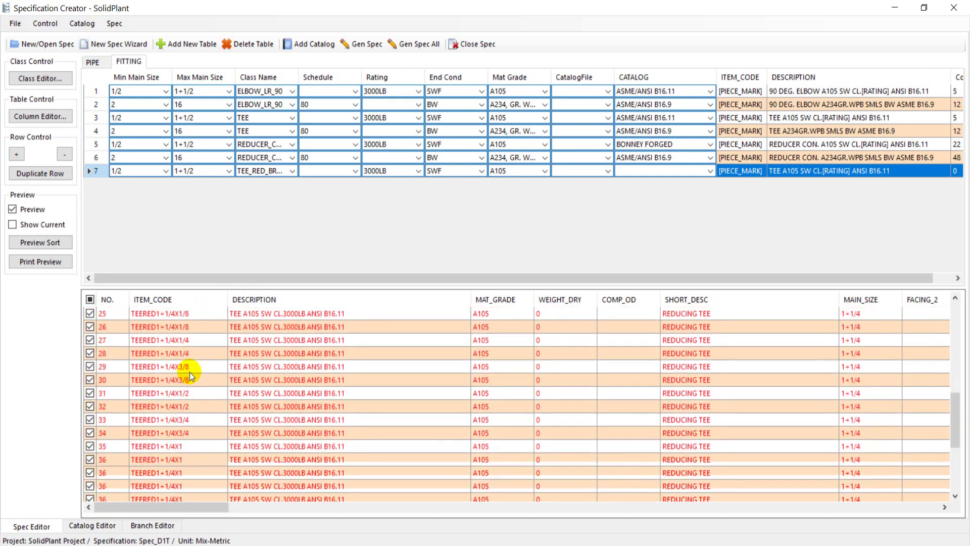
scroll(190, 372, "down", 3)
scroll(189, 372, "down", 2)
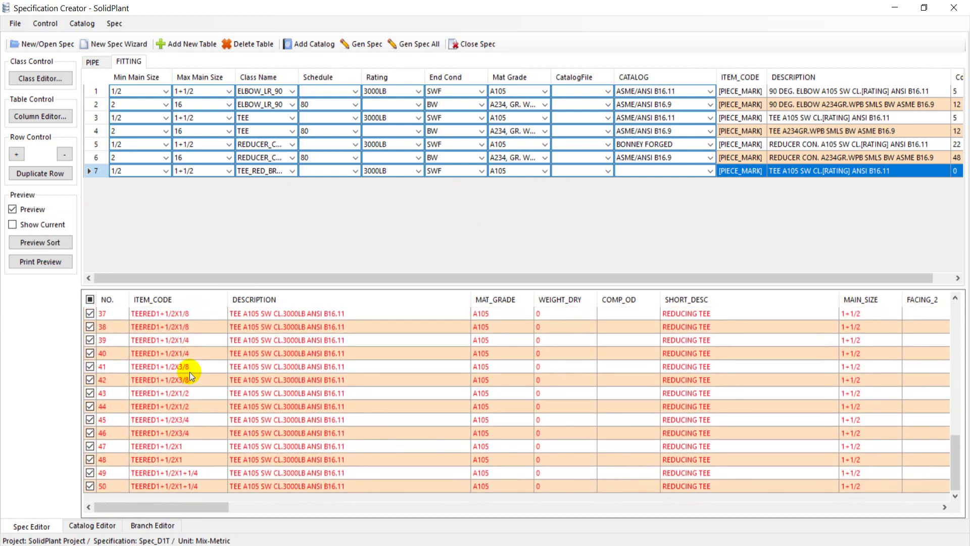
scroll(190, 372, "up", 2)
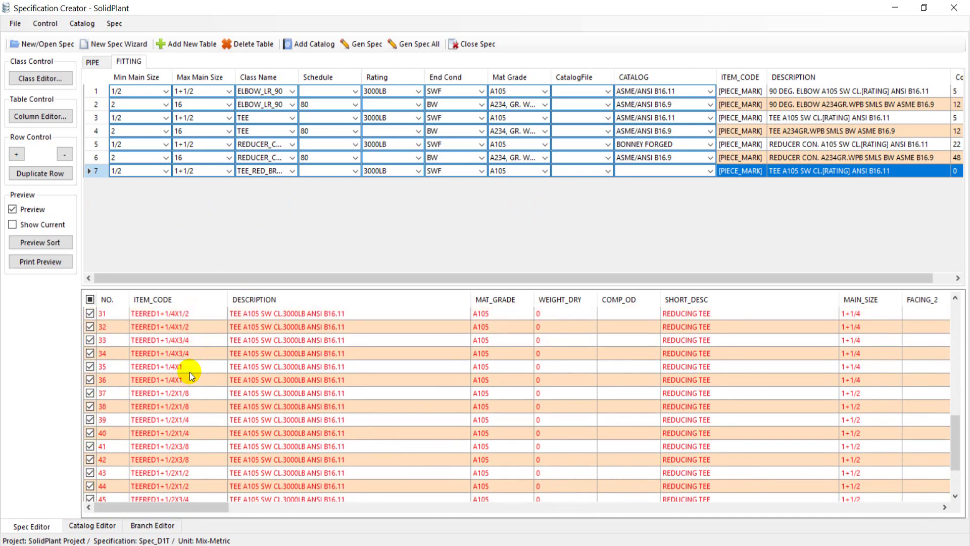
Scroll the preview sideways to check the NON STANDARD catalog, codes up to TEERED1+1/2X1+1/4
left_click_drag(198, 506, 367, 507)
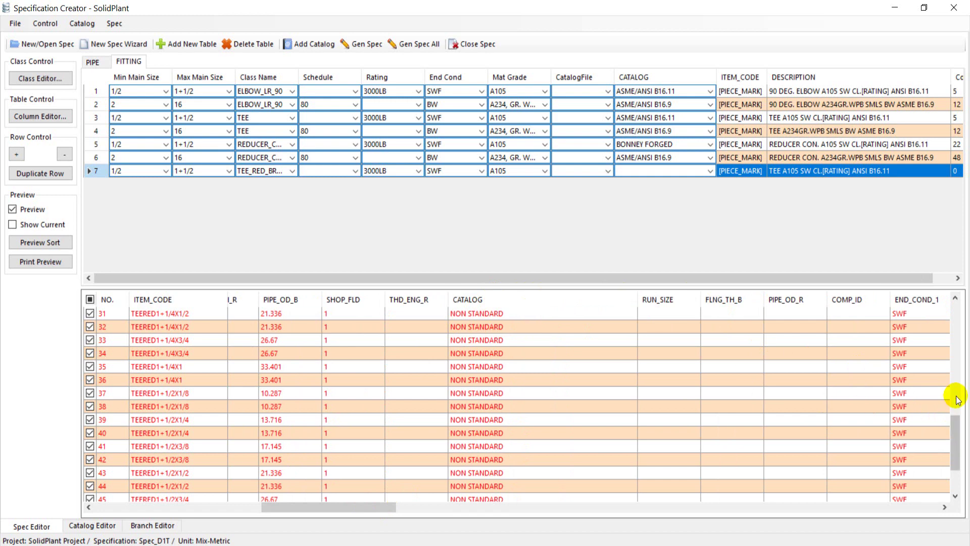
mouse_move(955, 420)
left_mouse_down()
mouse_move(959, 322)
mouse_move(955, 462)
left_mouse_up()
left_click_drag(372, 510, 768, 543)
left_click_drag(725, 507, 871, 507)
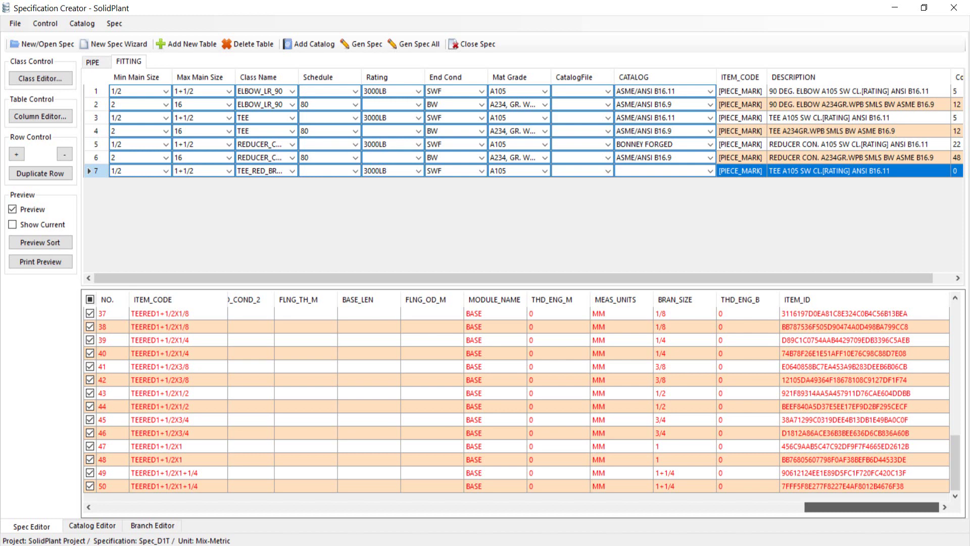
left_click_drag(871, 507, 162, 505)
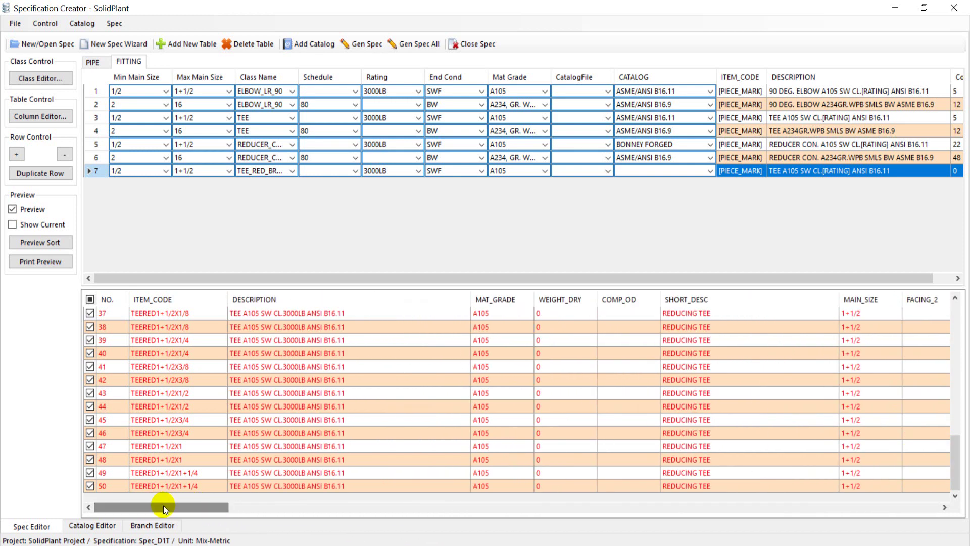
left_click_drag(233, 511, 283, 511)
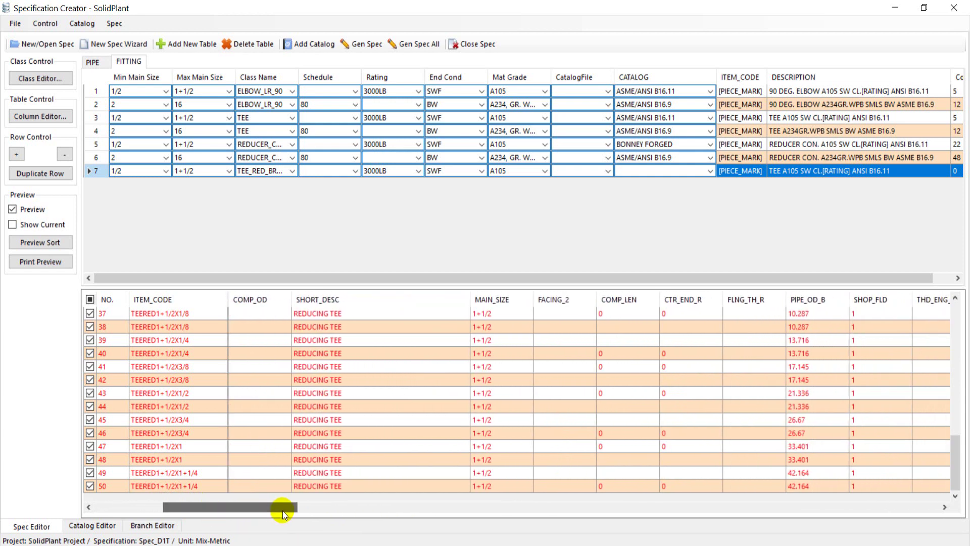
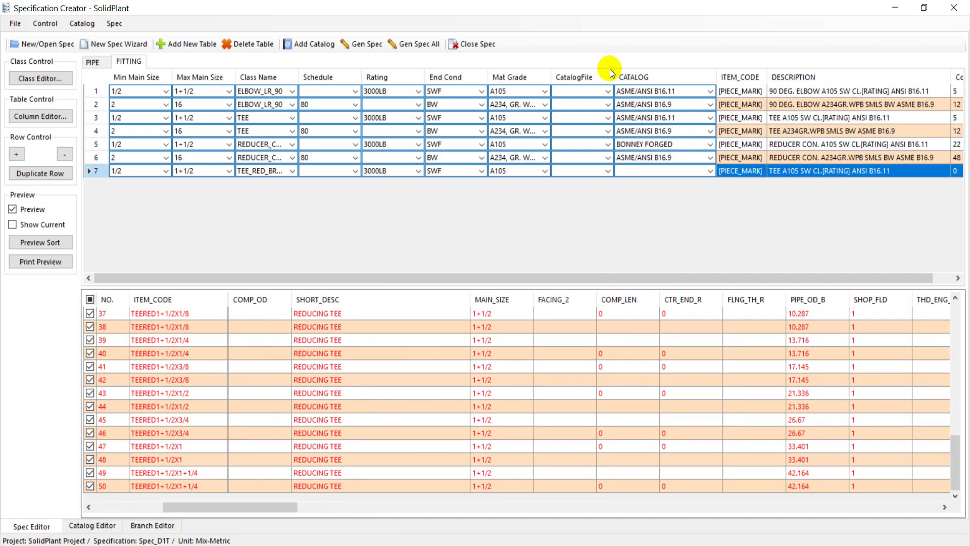
Add COMP_LEN as a FITTING table column and set the SW reducing tee row 7's COMP_LEN to 0
right_click(625, 299)
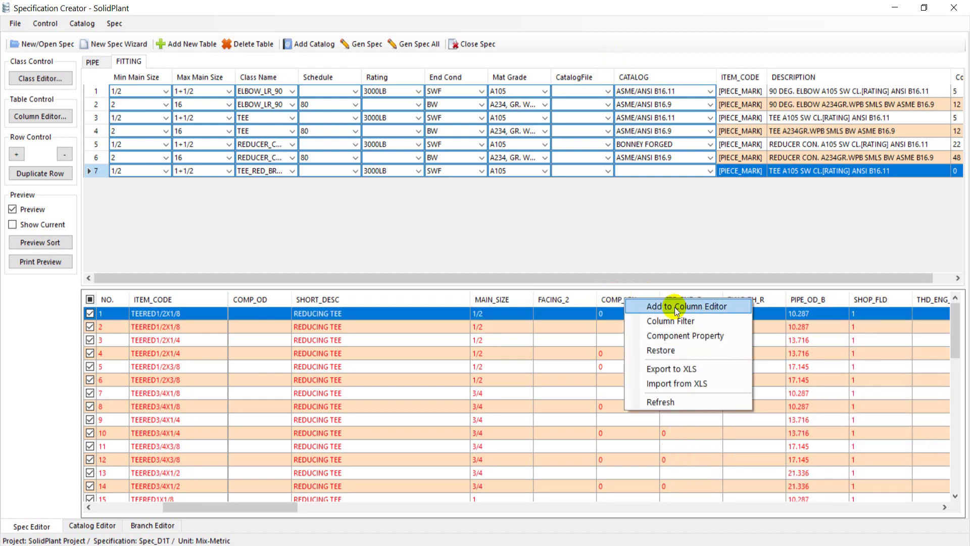
left_click(666, 307)
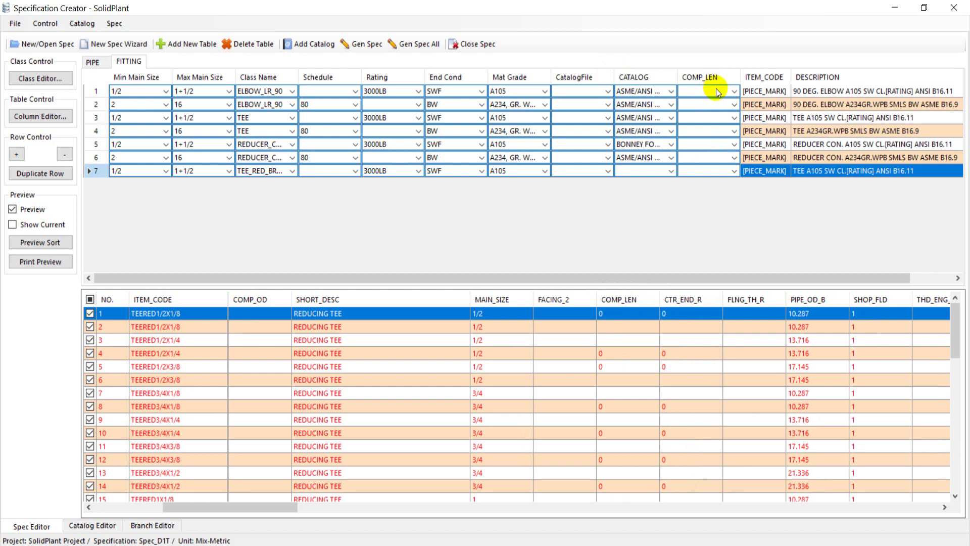
left_click(733, 172)
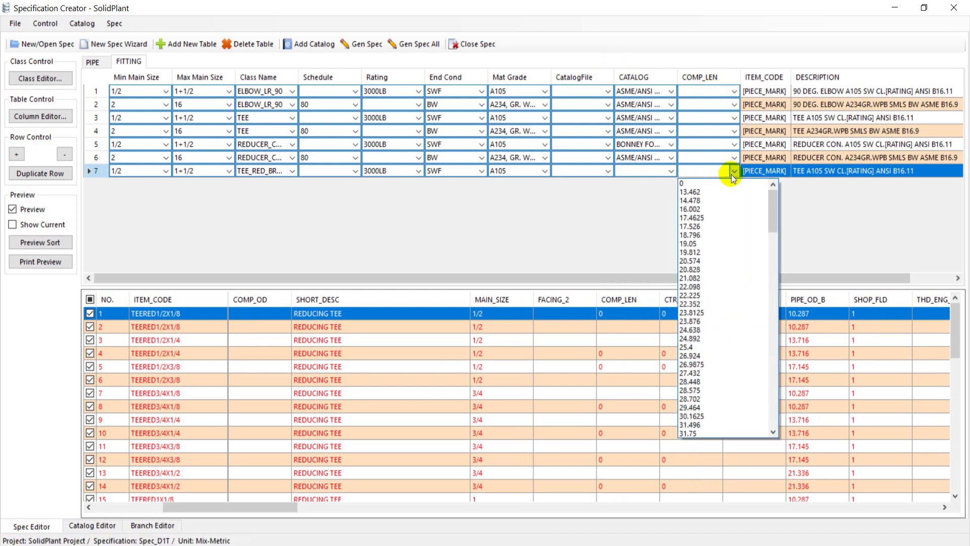
left_click(726, 182)
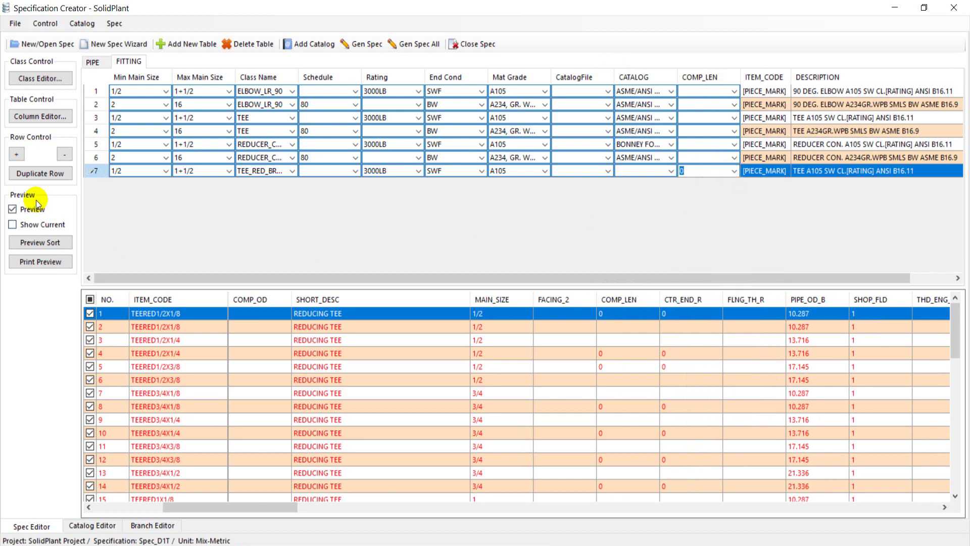
left_click(94, 171)
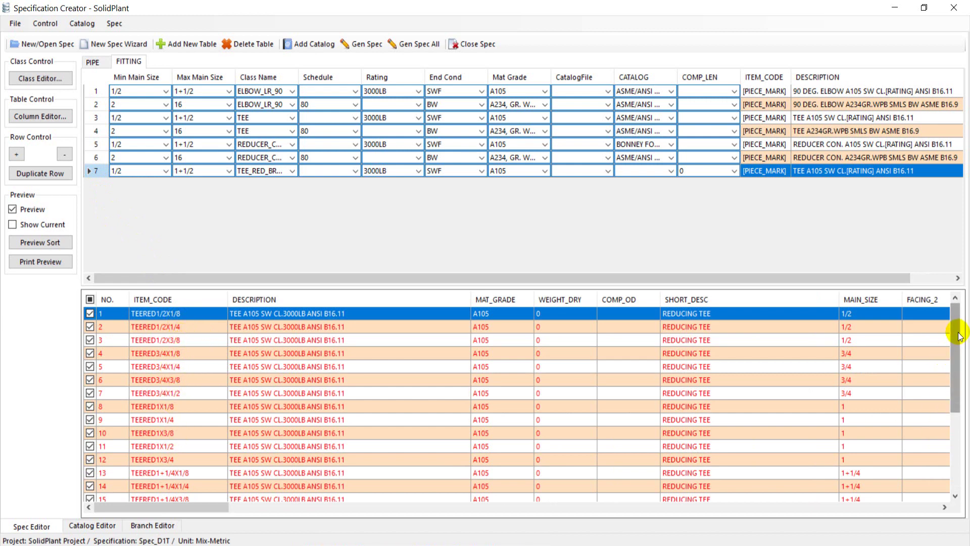
Prefix row 7's description with 'REDUCING' to read REDUCING TEE A105 SW CL.[RATING] ANSI B16.11, then turn Preview off
mouse_move(955, 331)
left_mouse_down()
mouse_move(959, 438)
mouse_move(966, 338)
left_mouse_up()
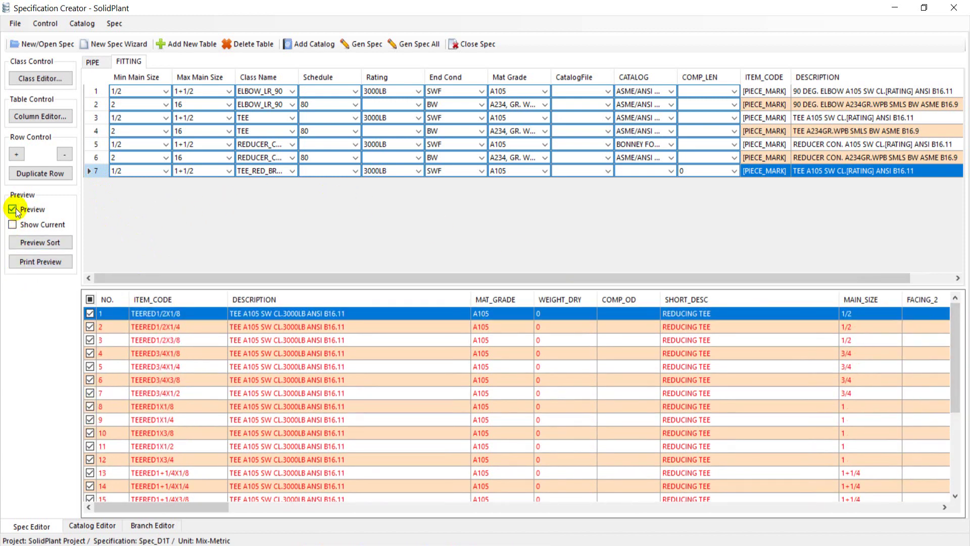
left_click(807, 173)
left_click(874, 201)
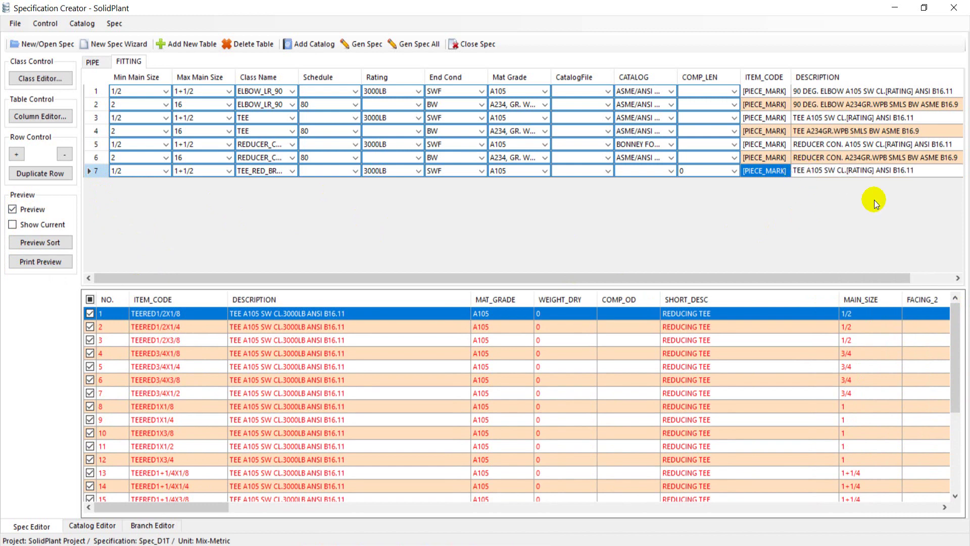
type("RE")
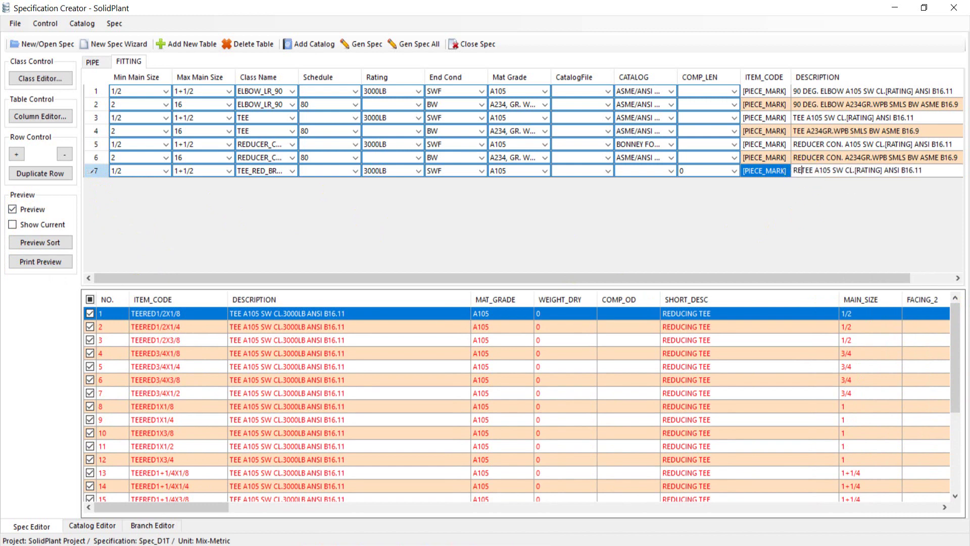
type("DUCING")
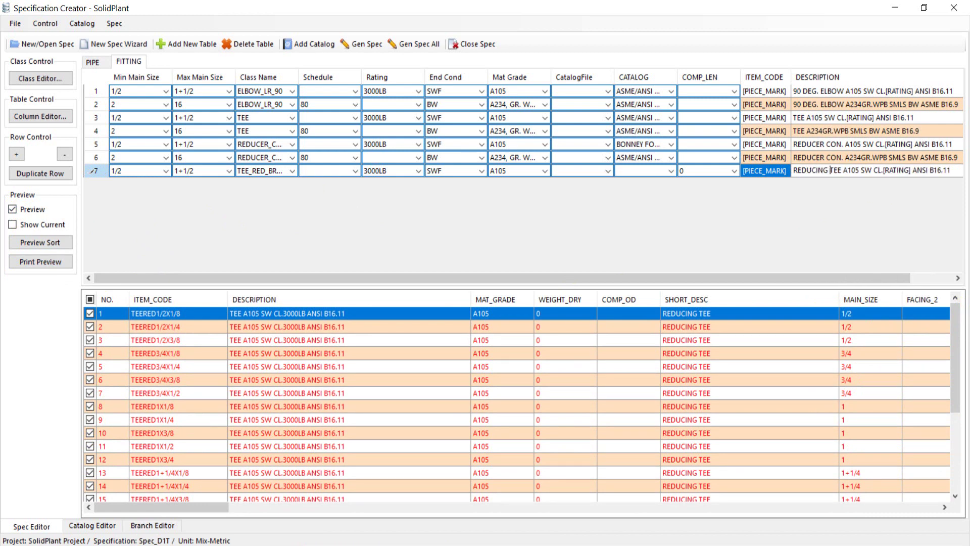
key("Return")
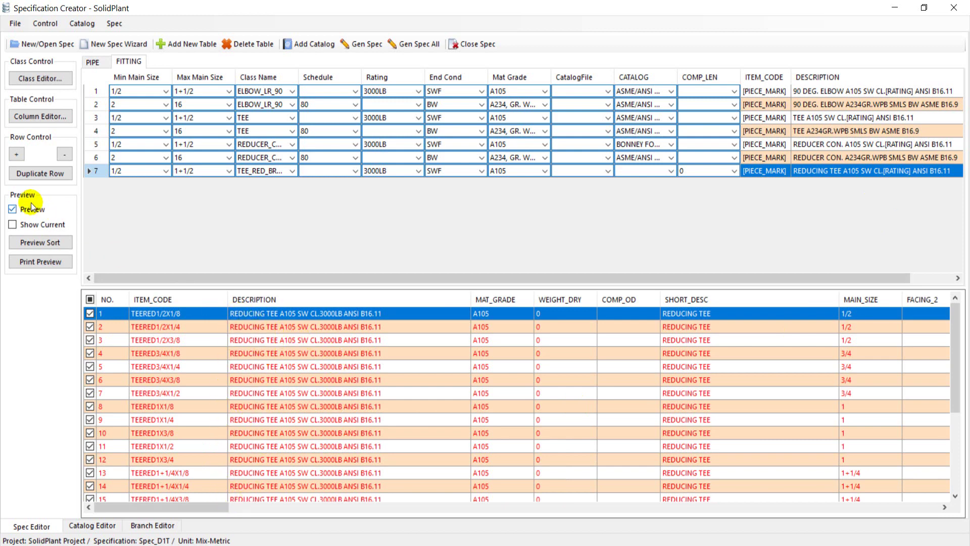
left_click(20, 212)
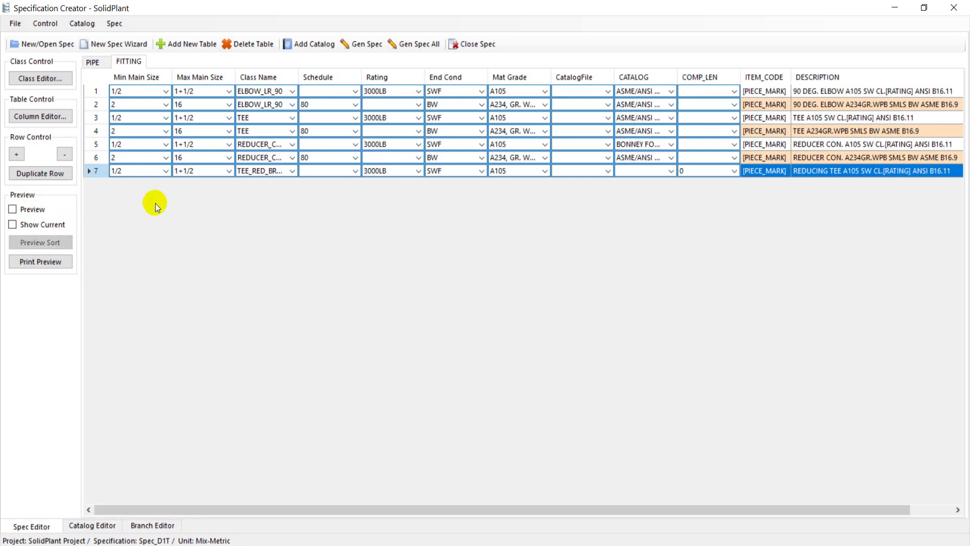
Duplicate butt-weld tee row 4 as row 8 with class TEE_RED_BRANCH, and turn Preview back on
left_click(99, 131)
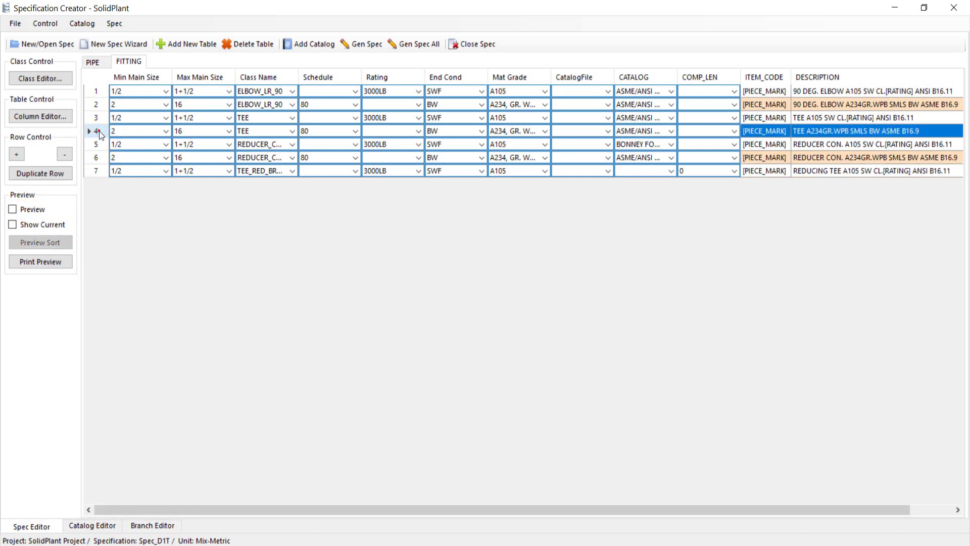
left_click(101, 132)
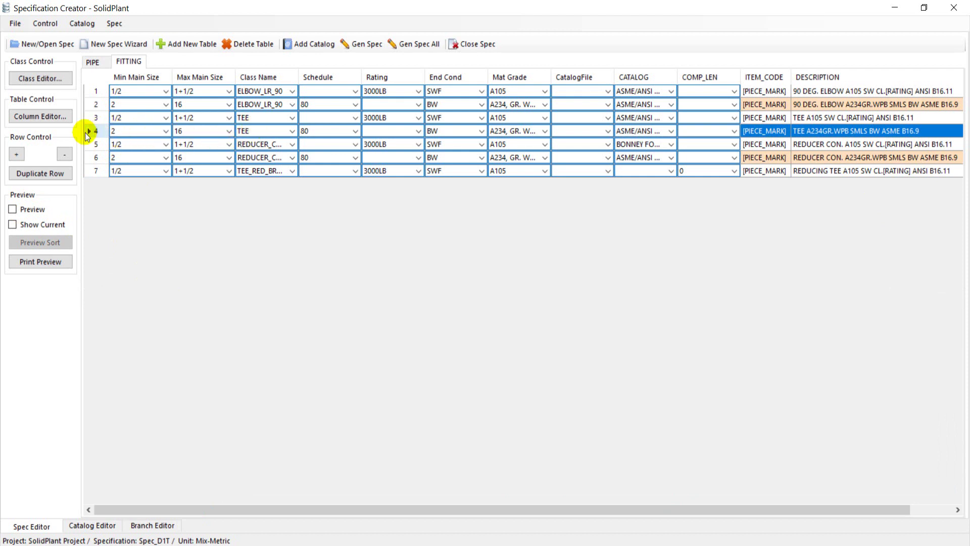
right_click(96, 133)
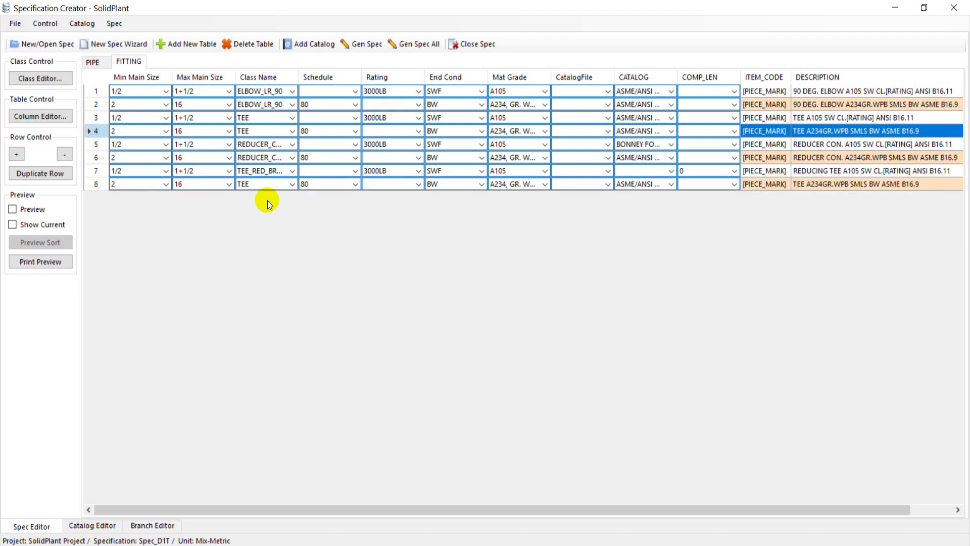
left_click(293, 184)
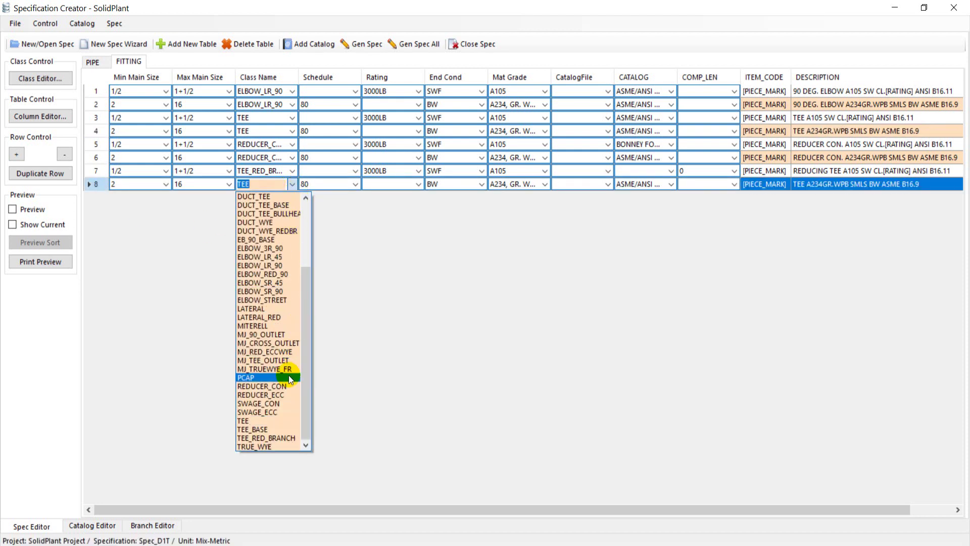
left_click(297, 438)
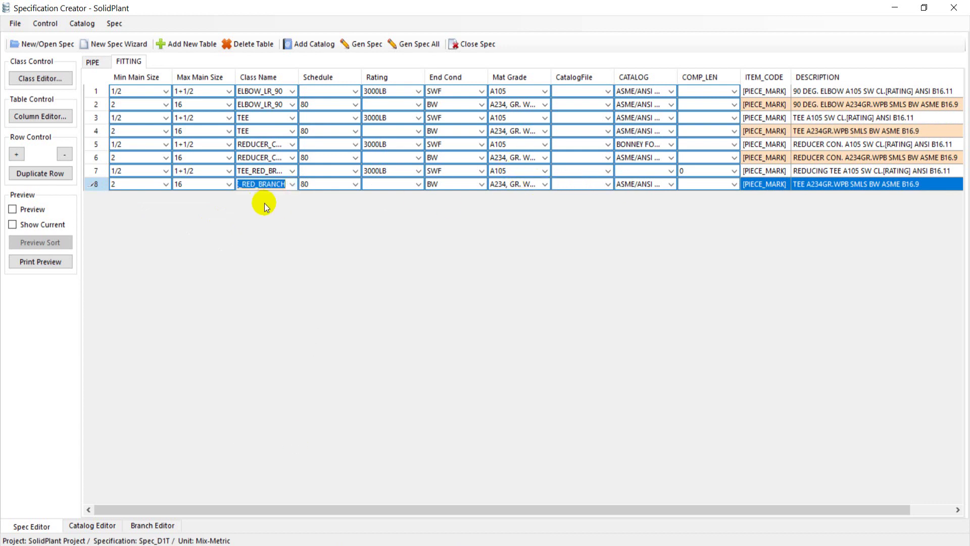
left_click(29, 207)
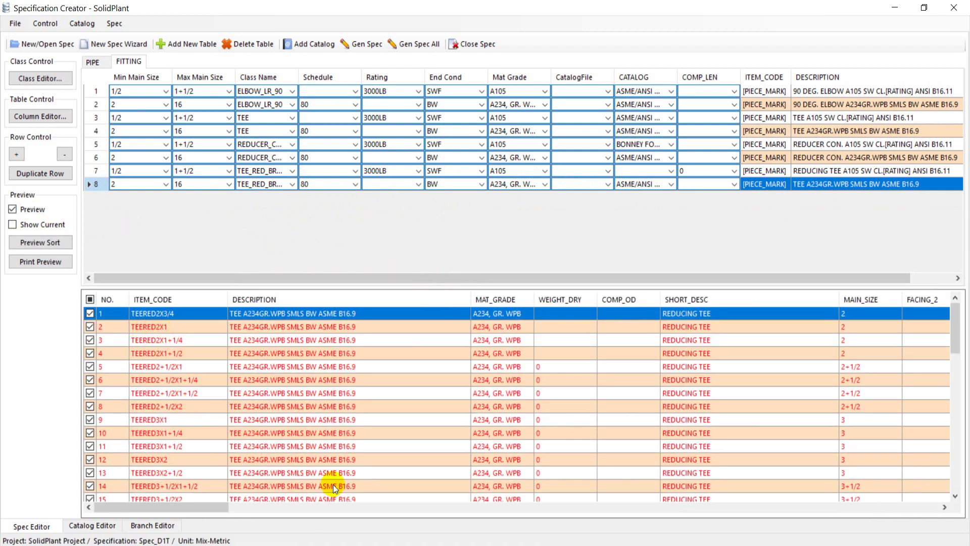
Widen the CATALOG column and set the SW reducing tee row 7's catalog to NON STANDARD
left_click_drag(955, 326, 952, 493)
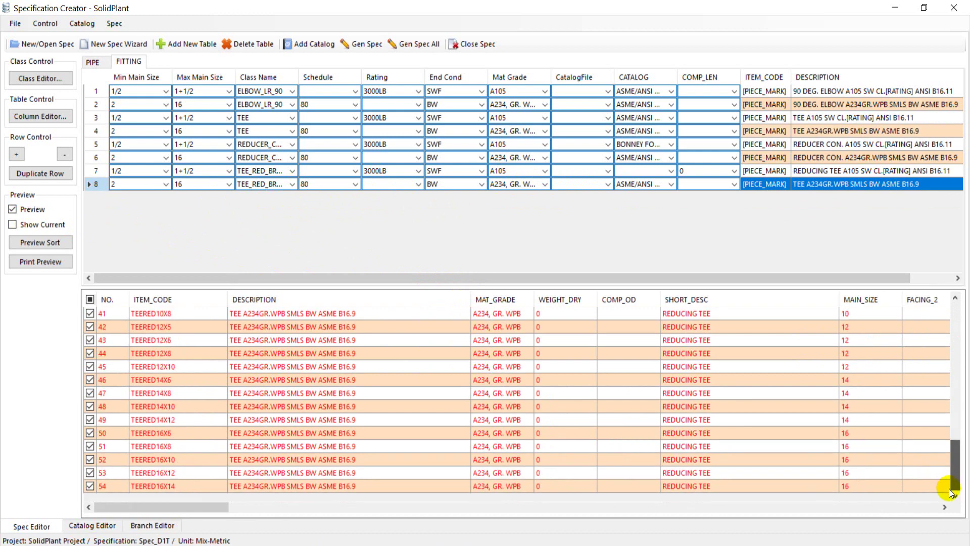
left_click_drag(952, 492, 964, 309)
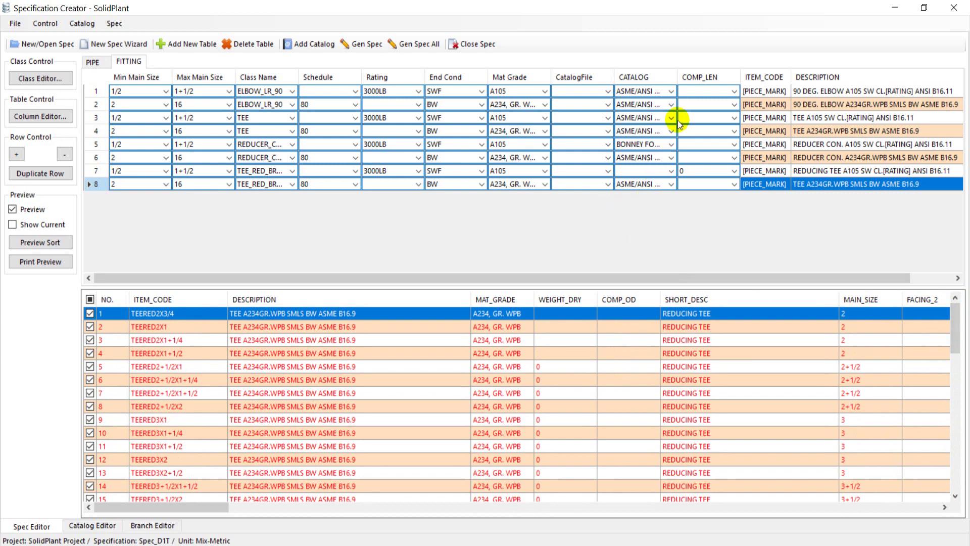
left_click_drag(686, 81, 692, 80)
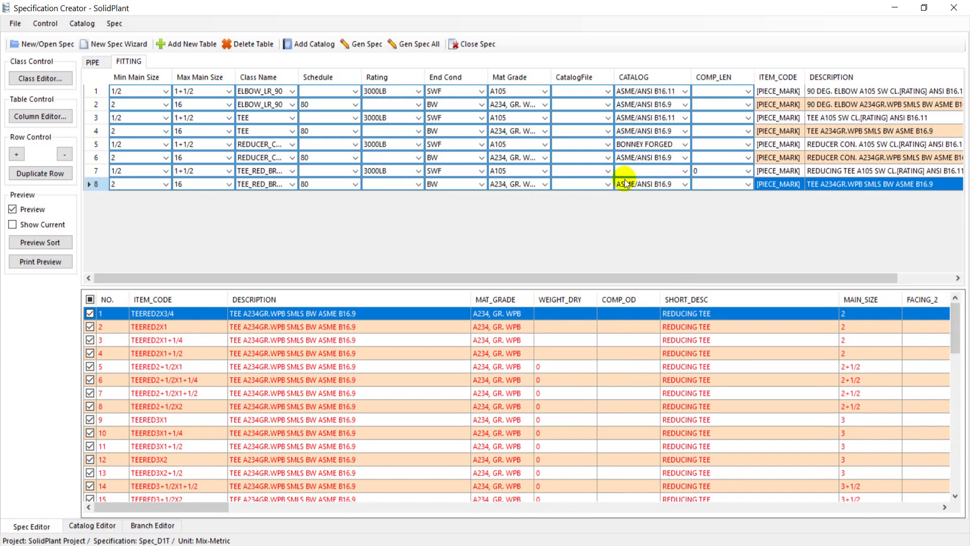
left_click(684, 171)
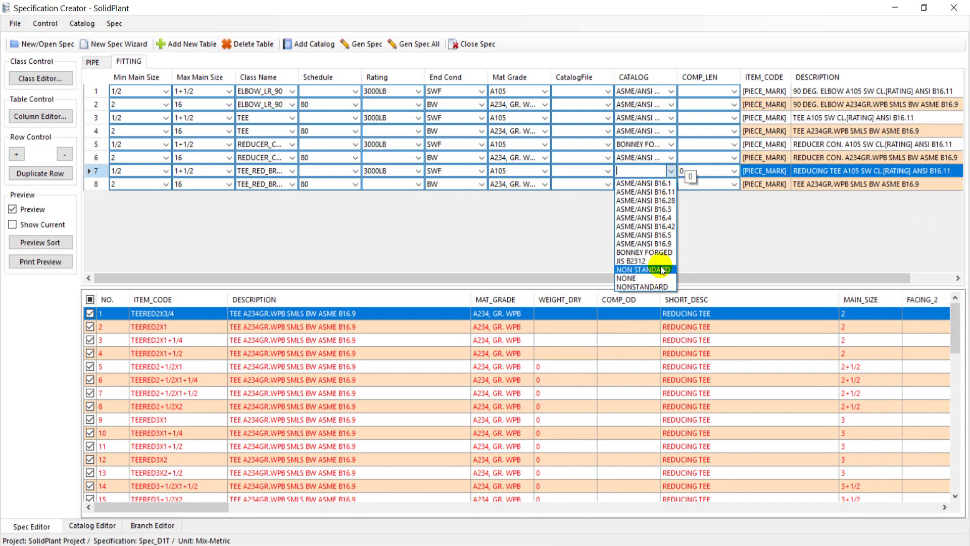
left_click(660, 270)
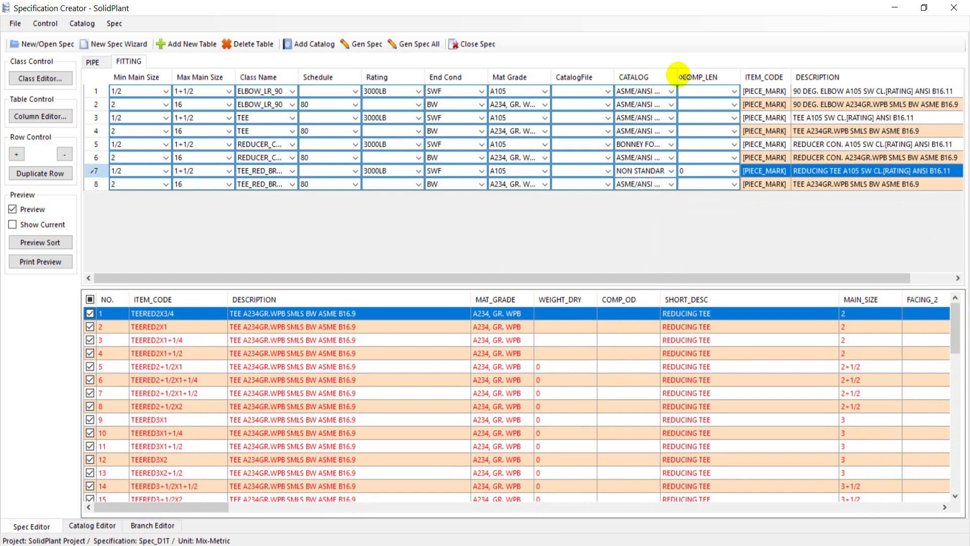
left_click_drag(678, 76, 710, 78)
Prefix row 8's description with 'REDUCING' to read REDUCING TEE A234GR.WPB SMLS BW ASME B16.9
left_click(678, 184)
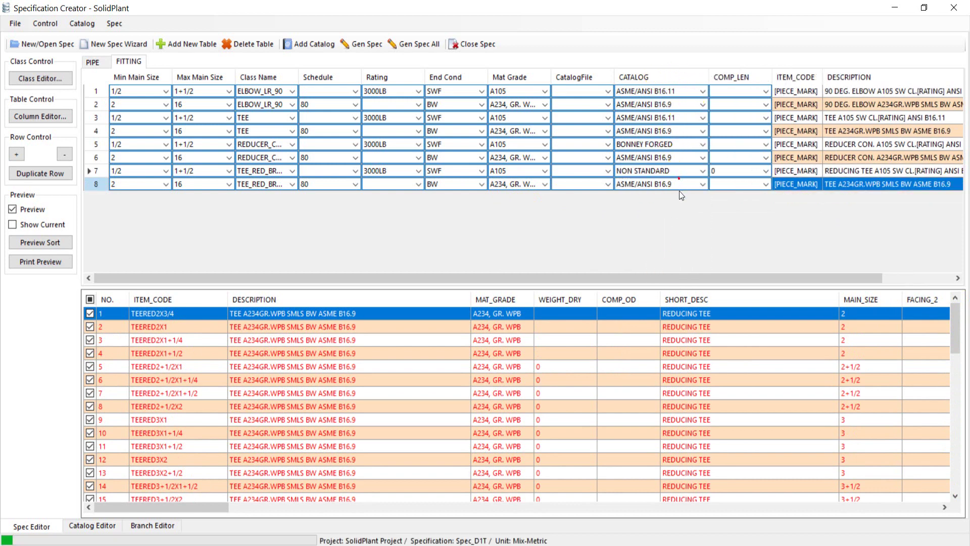
left_click(676, 183)
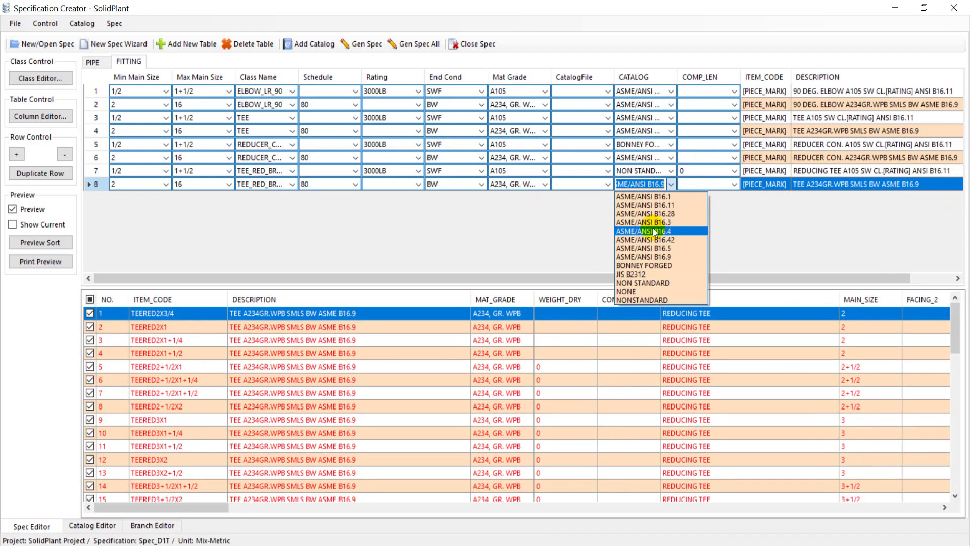
left_click(711, 186)
left_click(788, 185)
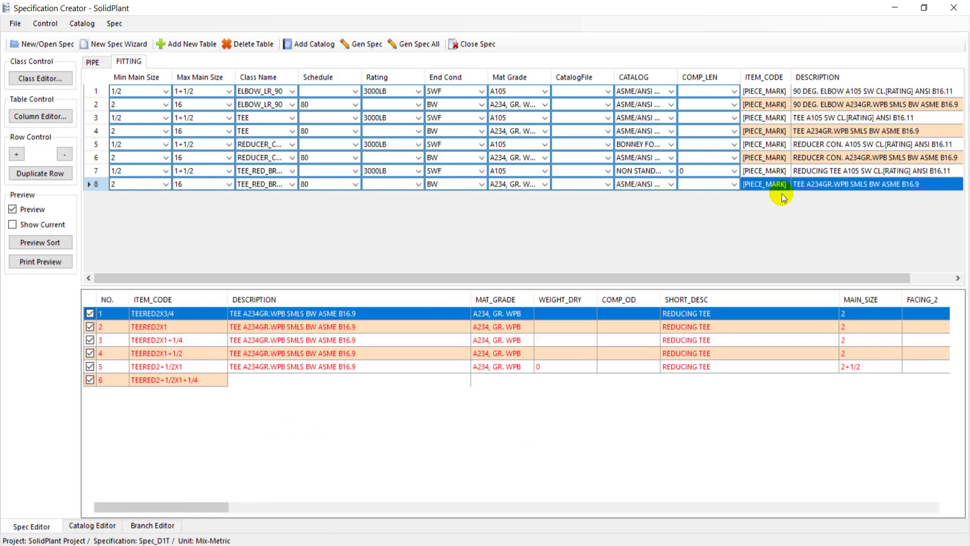
left_click(797, 185)
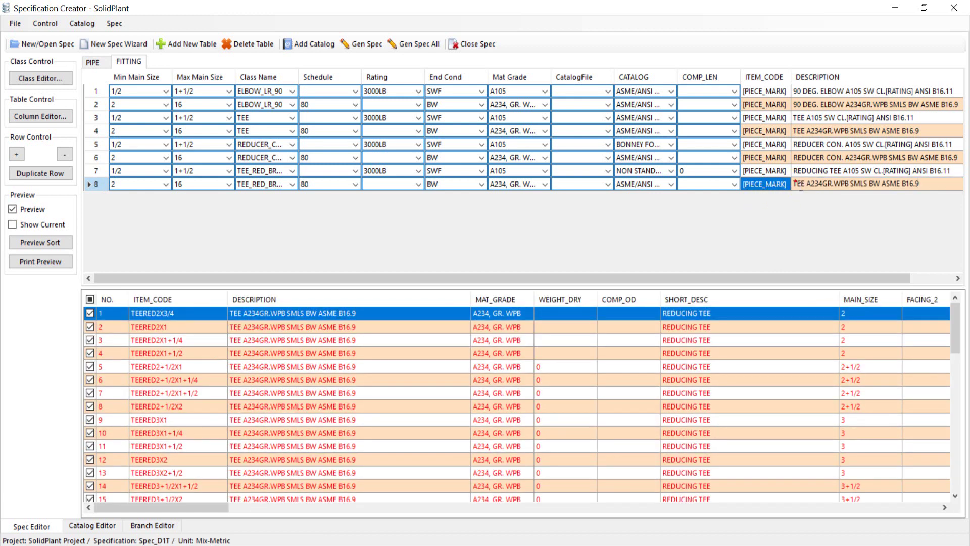
left_click(771, 185)
left_click(796, 185)
type("RED")
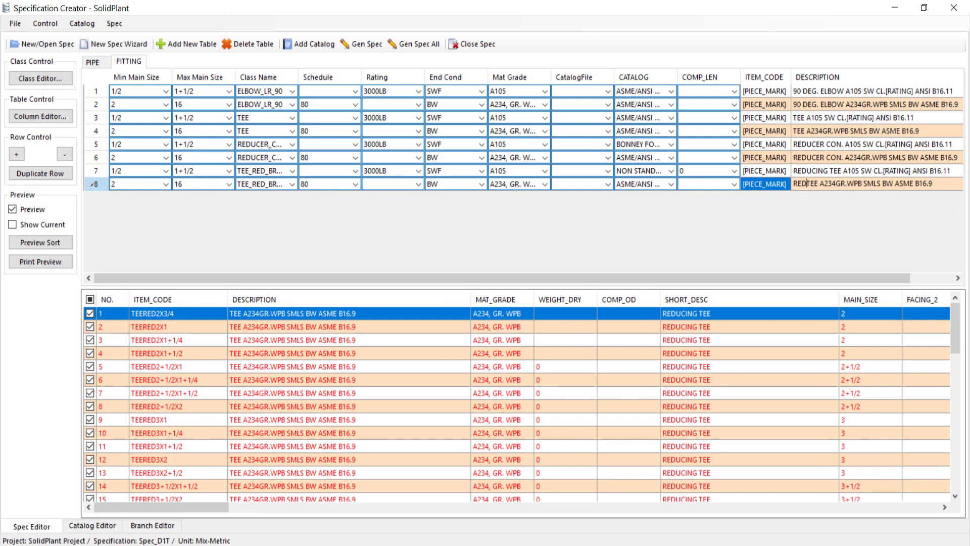
type("UCING")
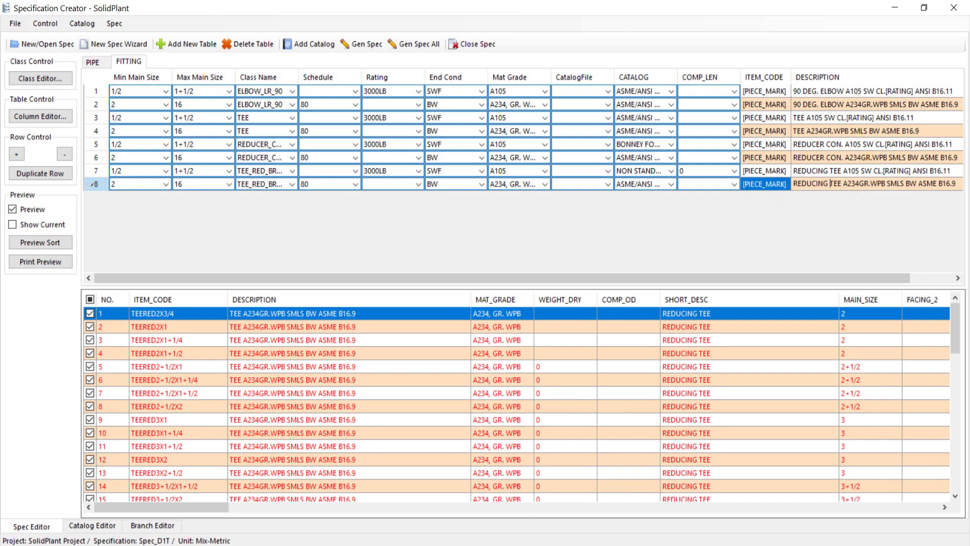
key("Return")
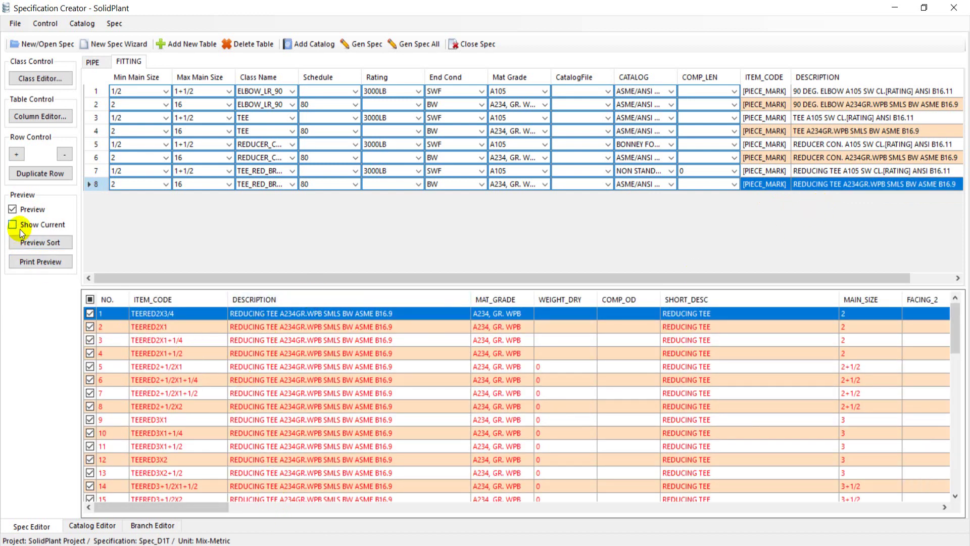
Hide the preview, widen the Class Name column, and set row 8's Max Main Size to 16
left_click(12, 209)
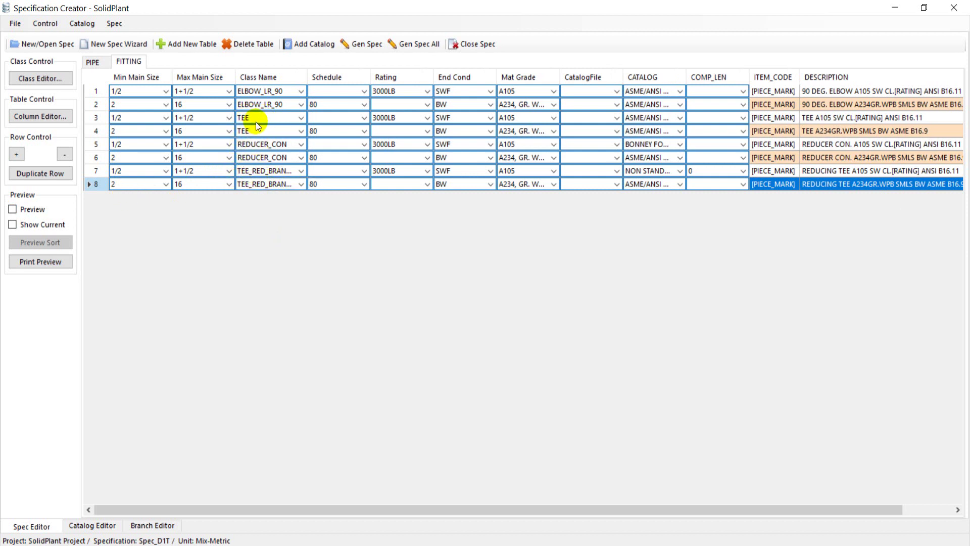
double_click(310, 77)
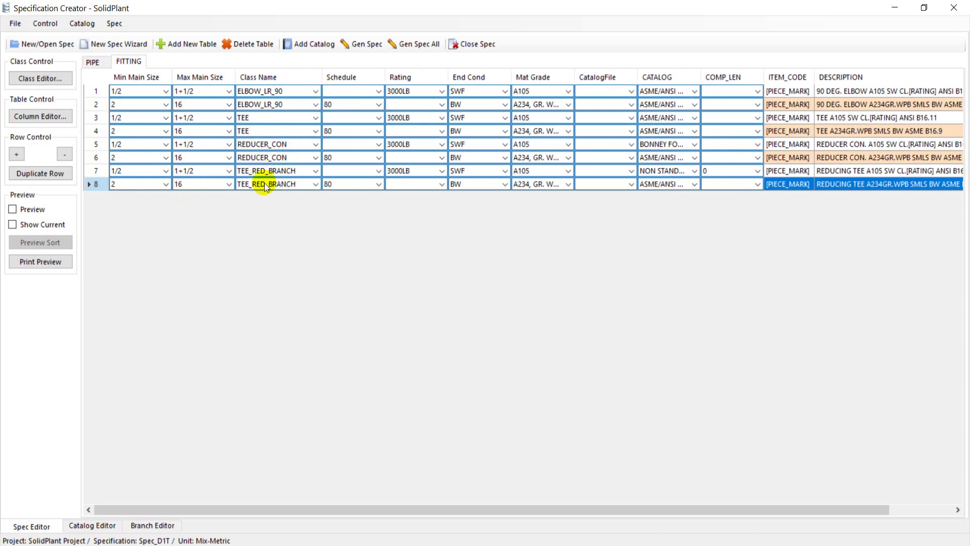
left_click(192, 184)
type("16")
Move the SW and BW reducing tee rows up two places each, above their reducer rows
left_click(96, 171)
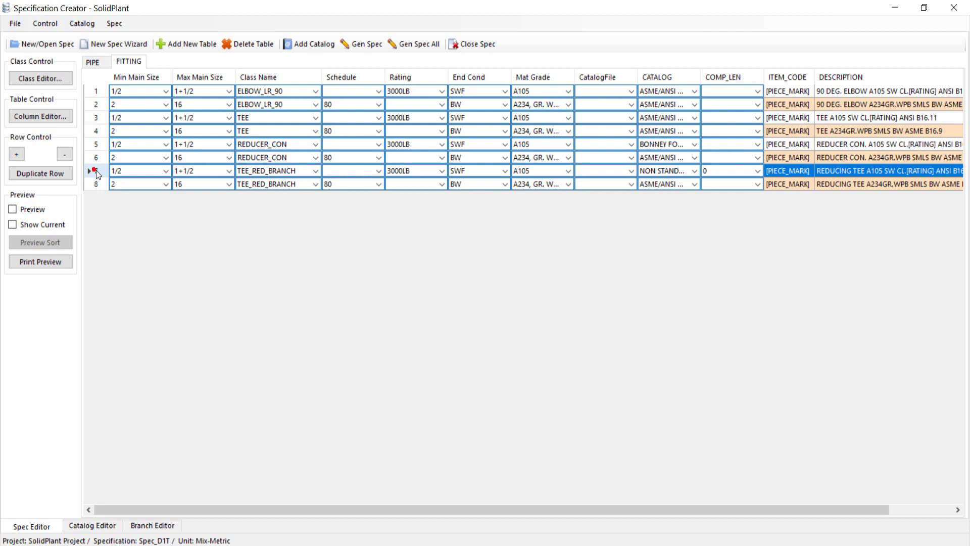
left_click(97, 173)
key("ctrl+Up")
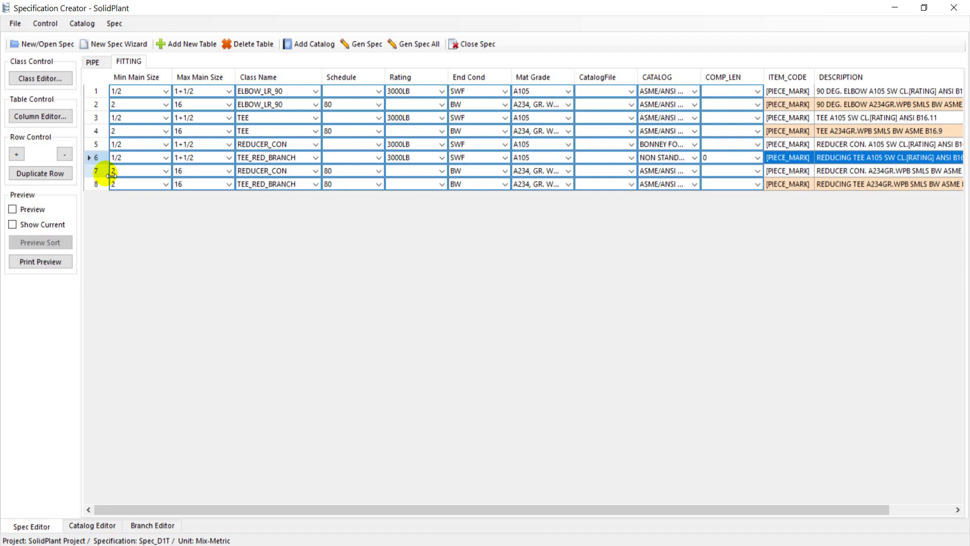
key("ctrl+Up")
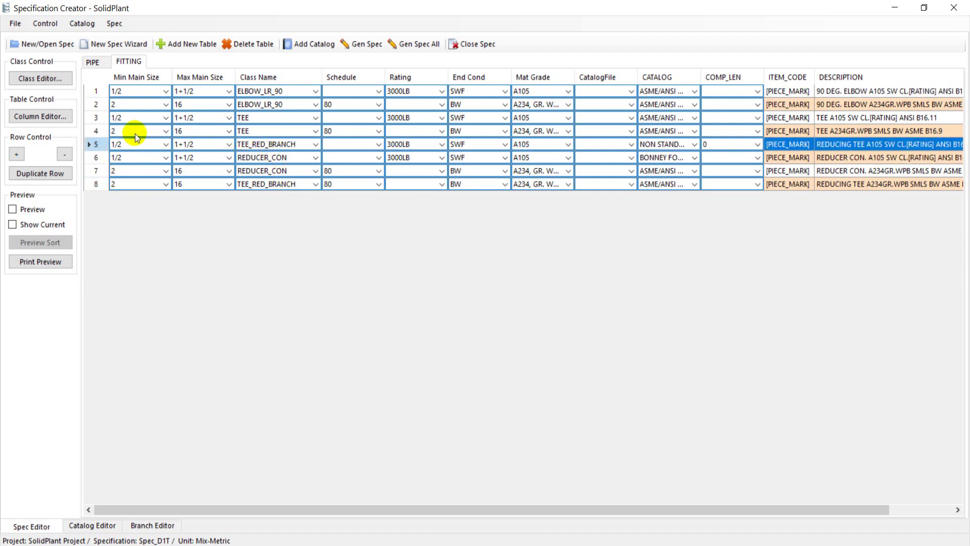
left_click(95, 185)
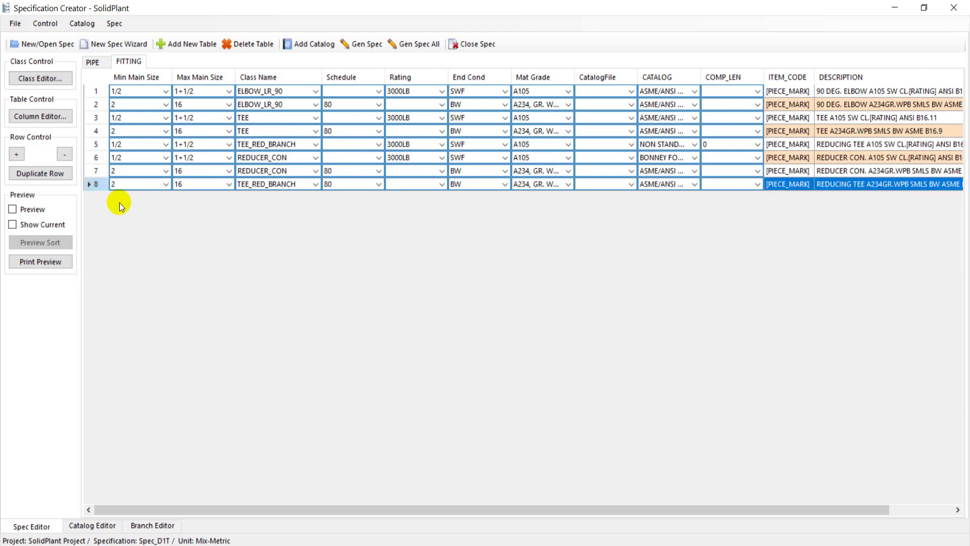
key("ctrl+Up")
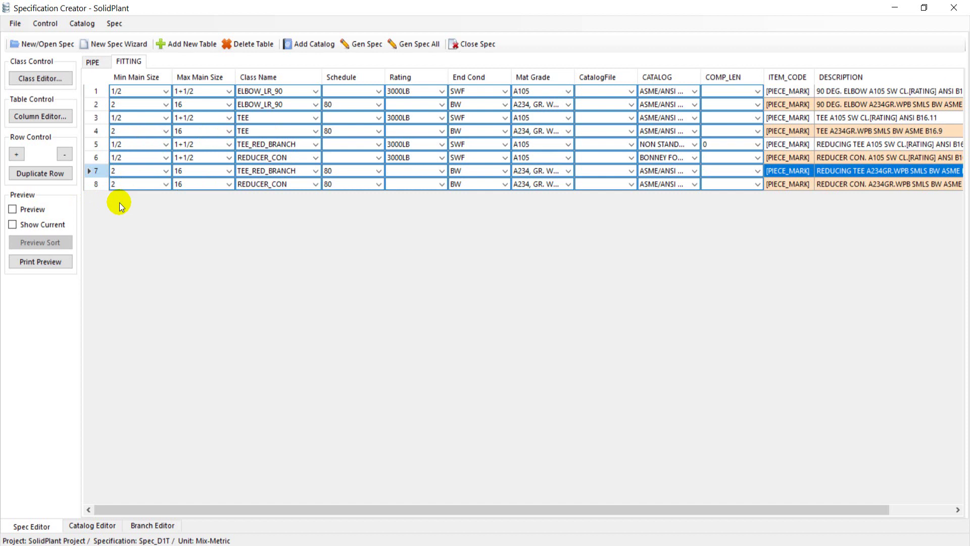
key("ctrl+Up")
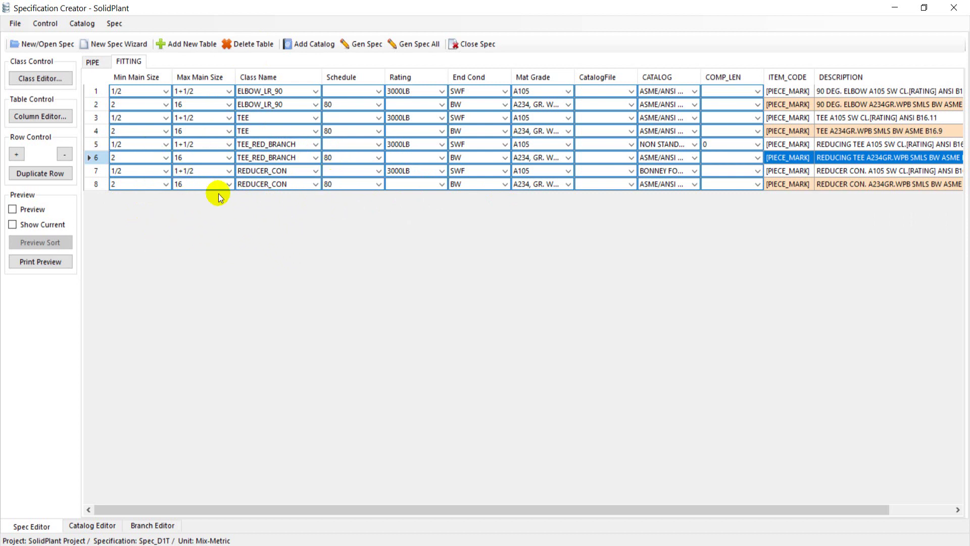
left_click(111, 90)
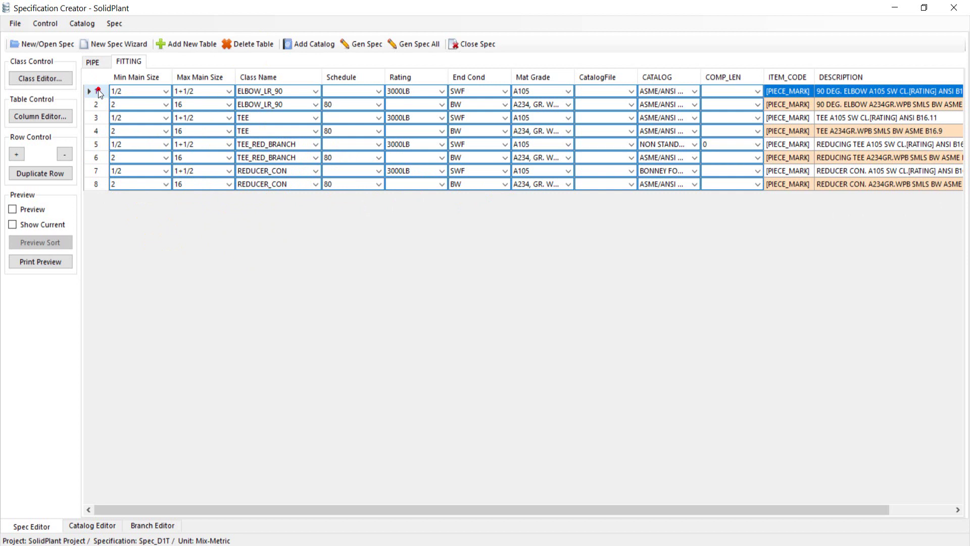
Duplicate the SW and BW ELBOW_LR_90 rows as new rows 09 and 10
right_click(99, 94)
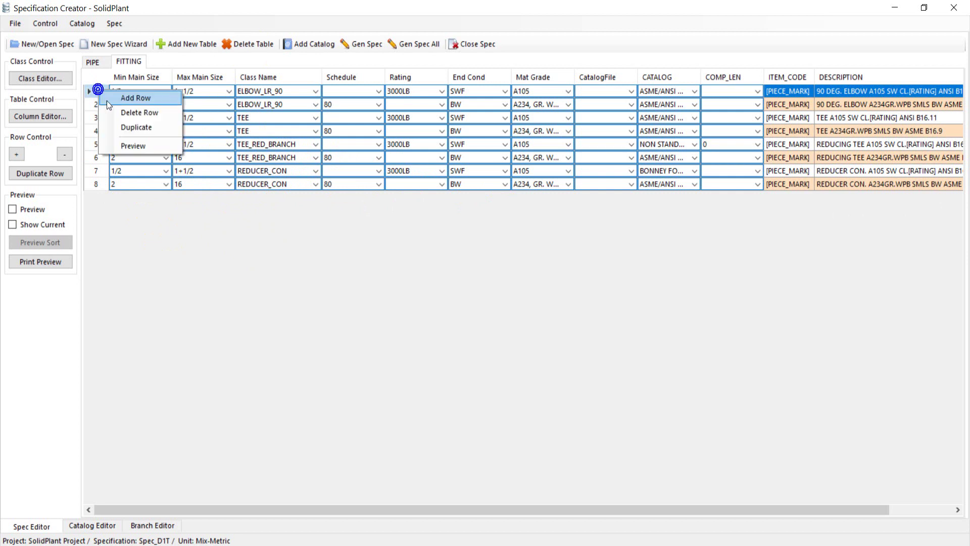
left_click(119, 128)
left_click(113, 105)
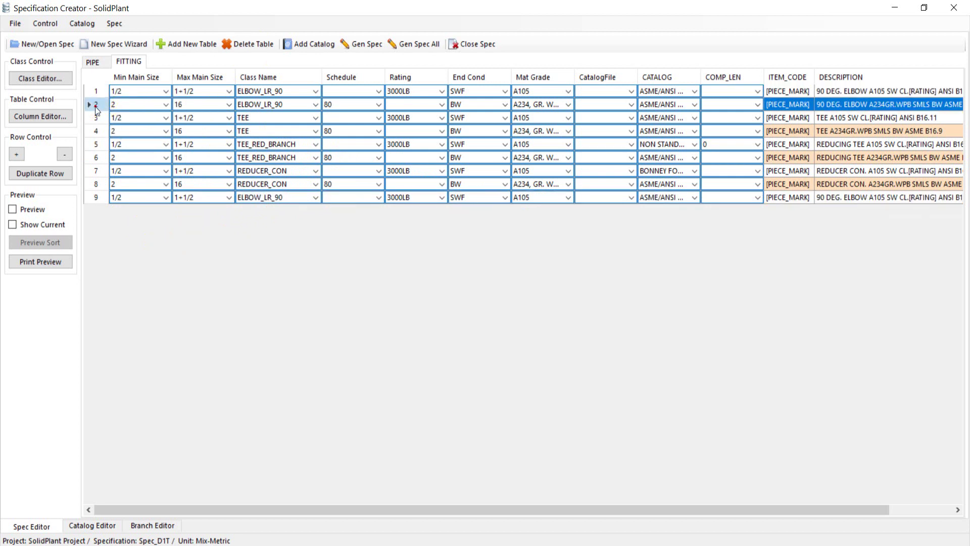
right_click(95, 105)
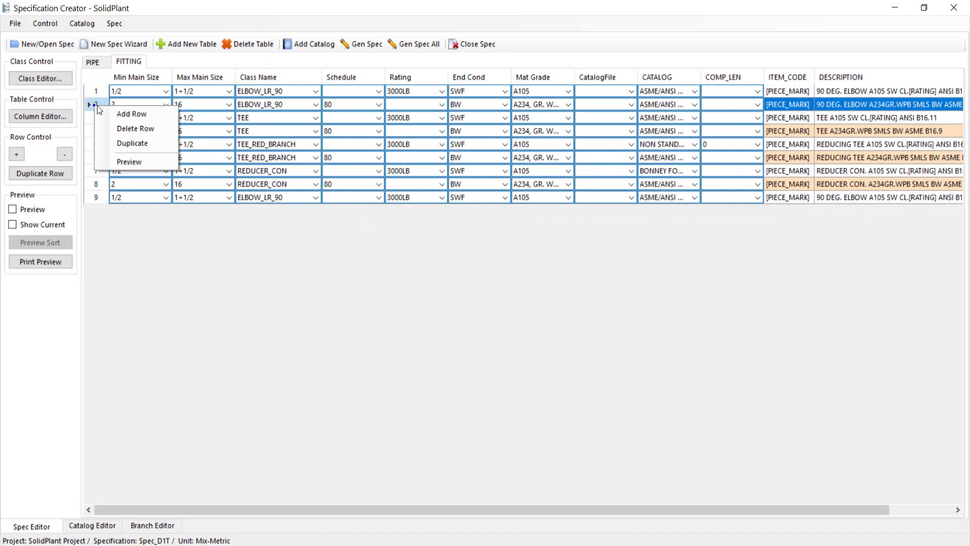
left_click(119, 144)
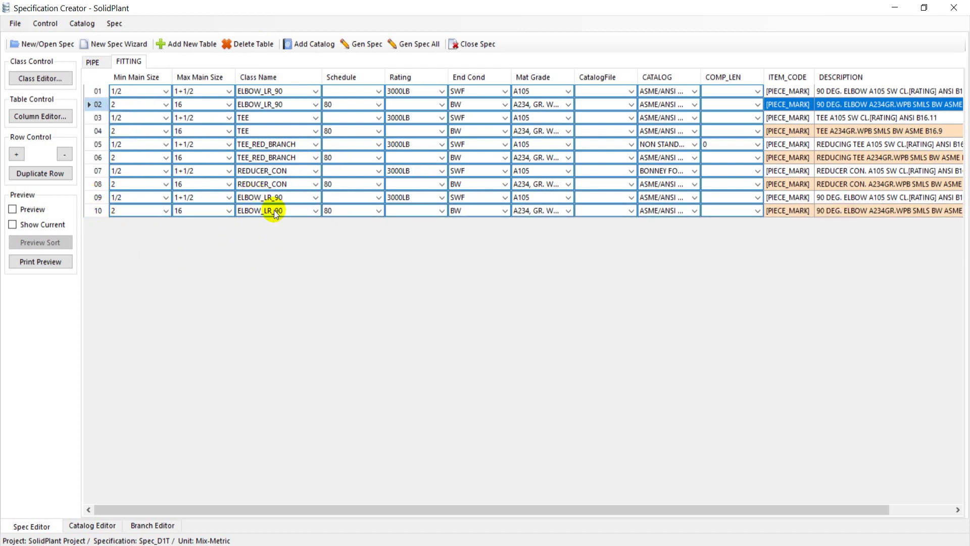
left_click(317, 196)
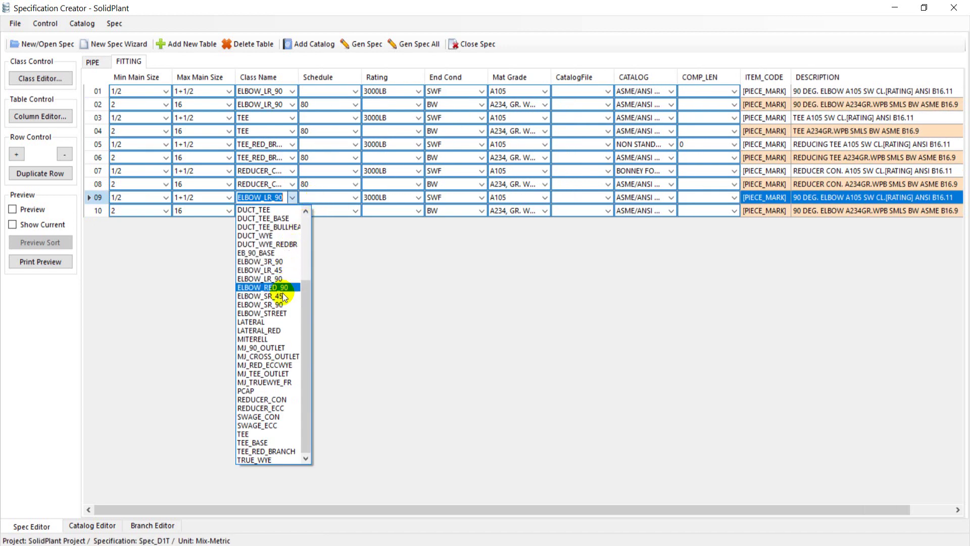
Make row 09 a PCAP row described as PIPE CAP A105 SW CL.[RATING] ANSI B16.11
left_click(265, 391)
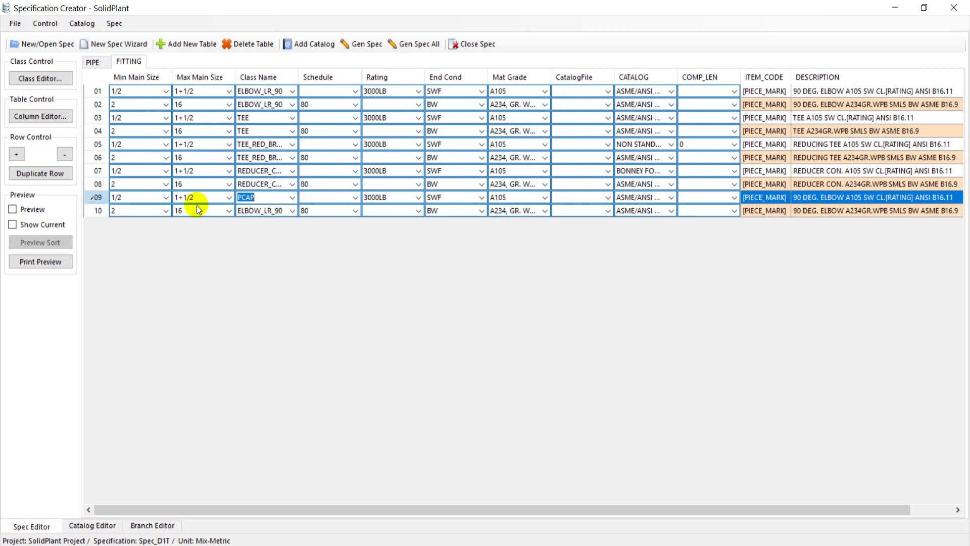
left_click(29, 209)
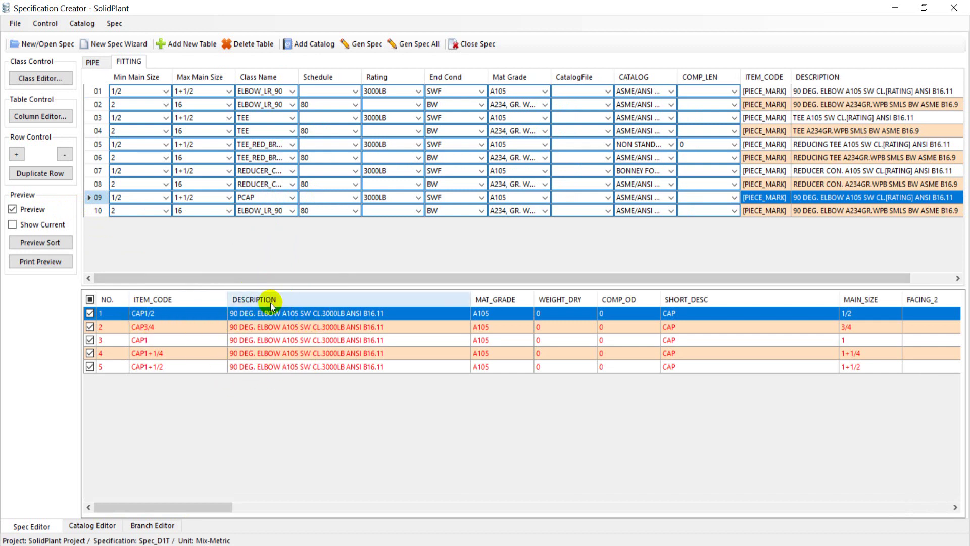
left_click(802, 196)
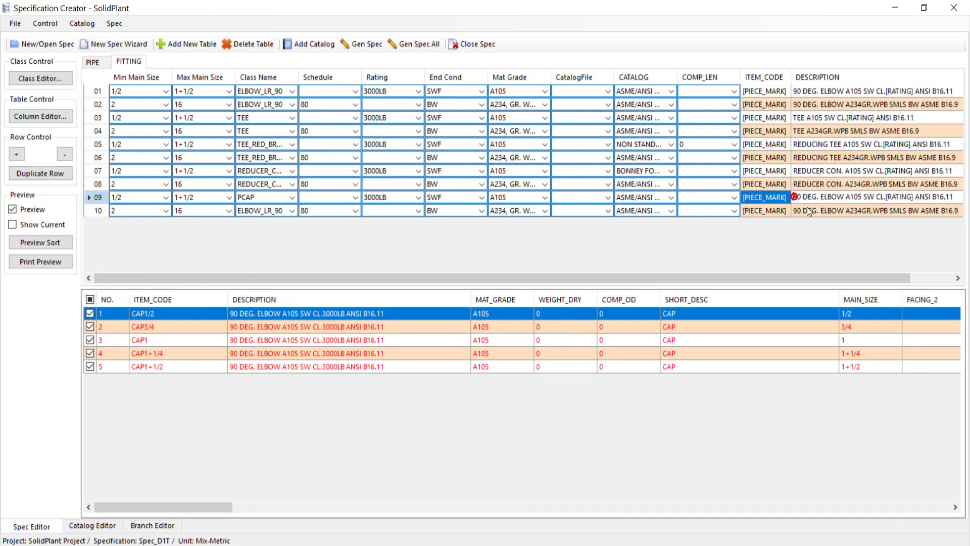
key("Delete")
key("Delete")
key("Delete")
key("Delete")
key("Delete")
key("Delete")
key("Delete")
key("Delete")
key("Delete")
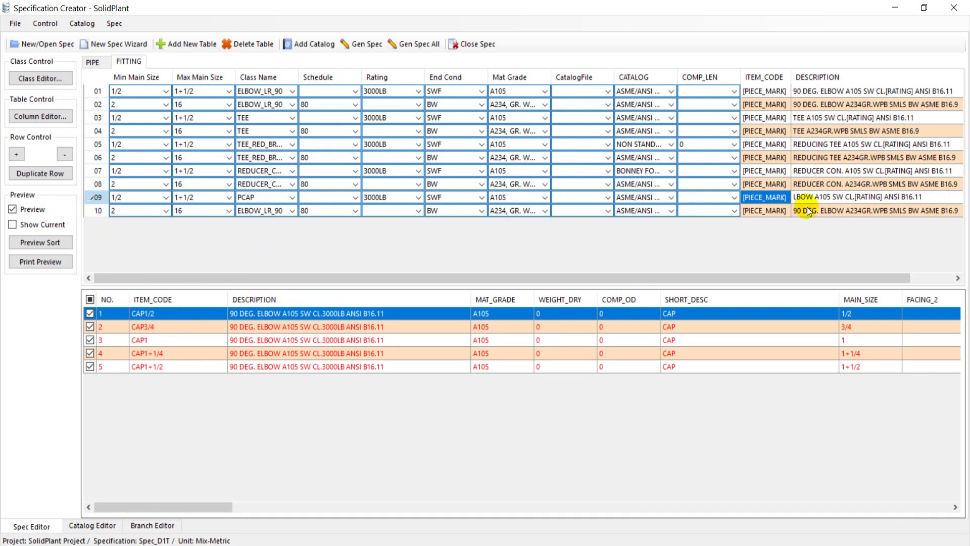
key("Delete")
key("Delete")
key("Delete")
key("Delete")
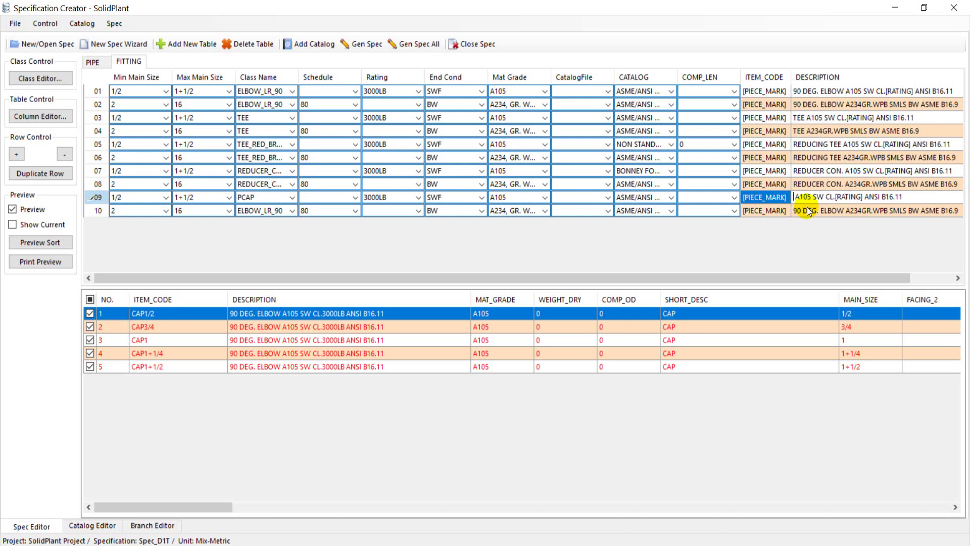
type("PI")
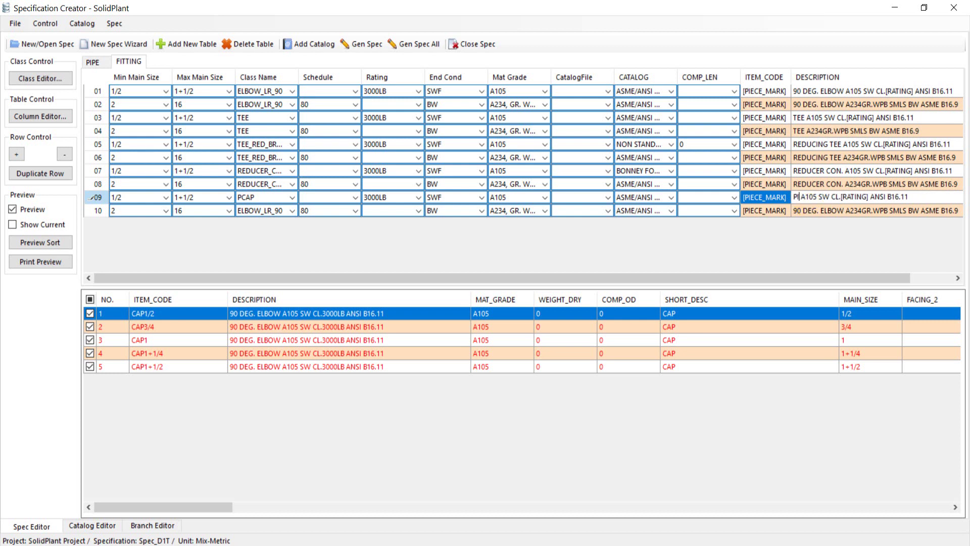
type("PE")
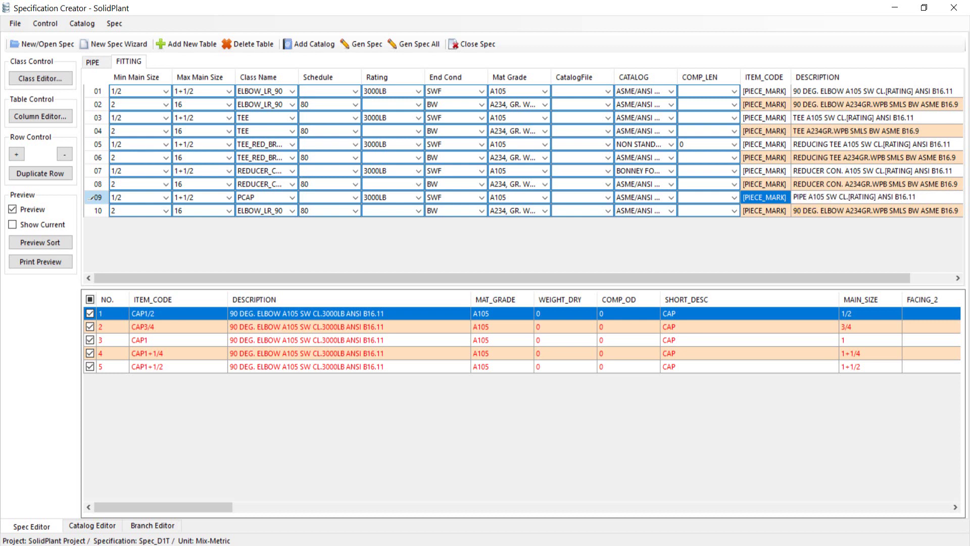
type(" CAP")
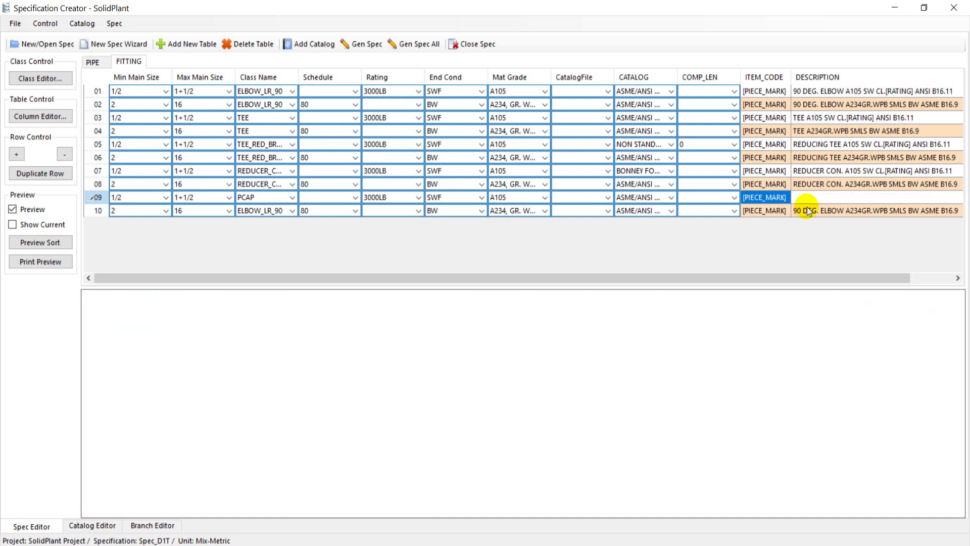
left_click(801, 210)
Set row 10's class to PCAP and replace '90 DEG. ELBOW' with 'PIPE CAP' in its description
left_click(291, 213)
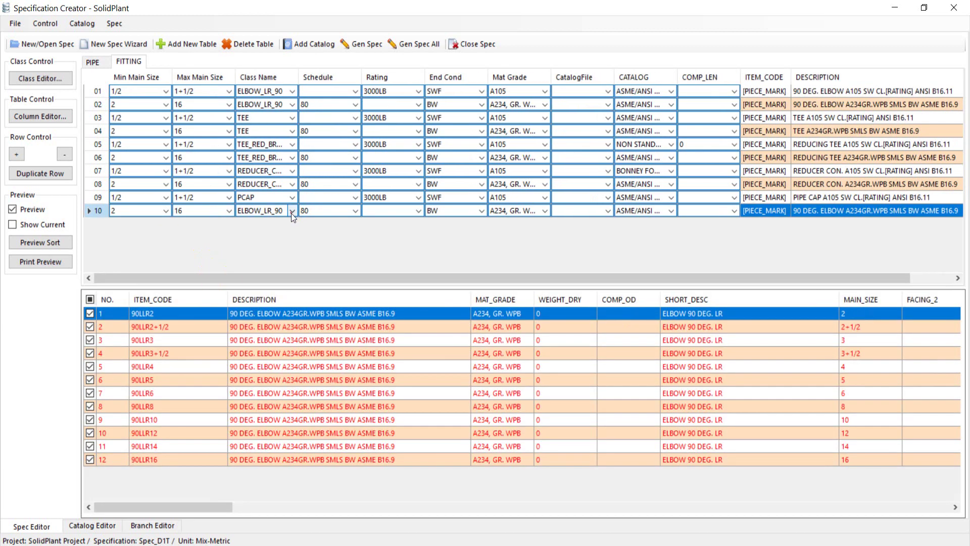
left_click(292, 213)
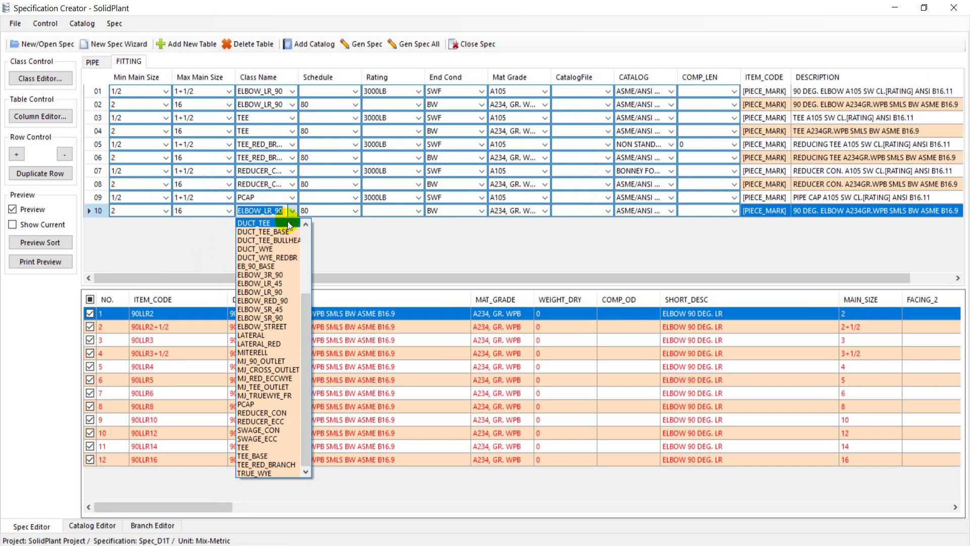
left_click(245, 404)
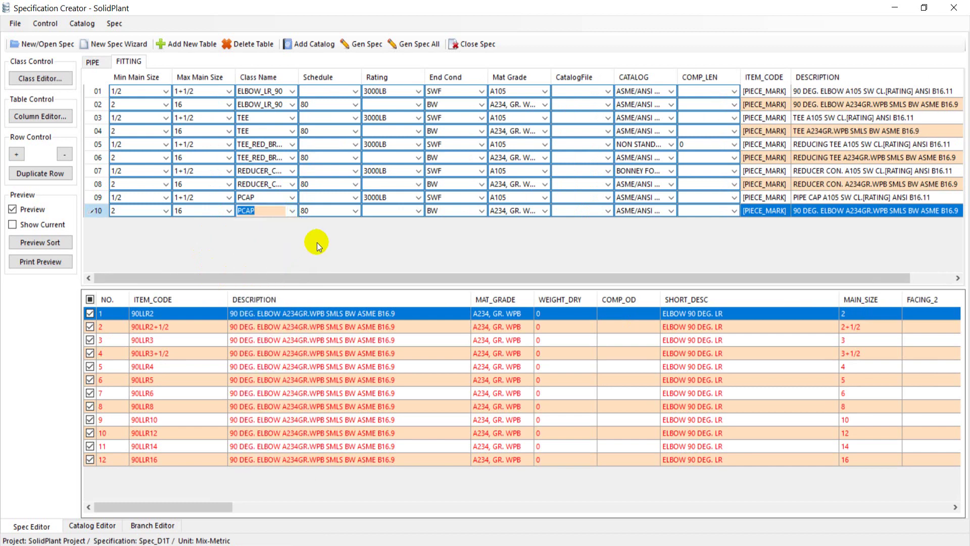
left_click(99, 211)
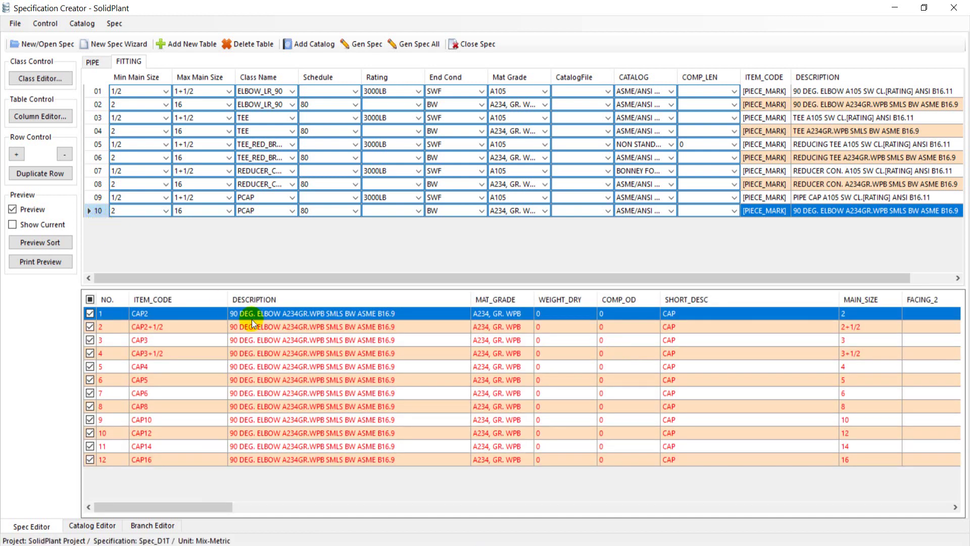
left_click(802, 215)
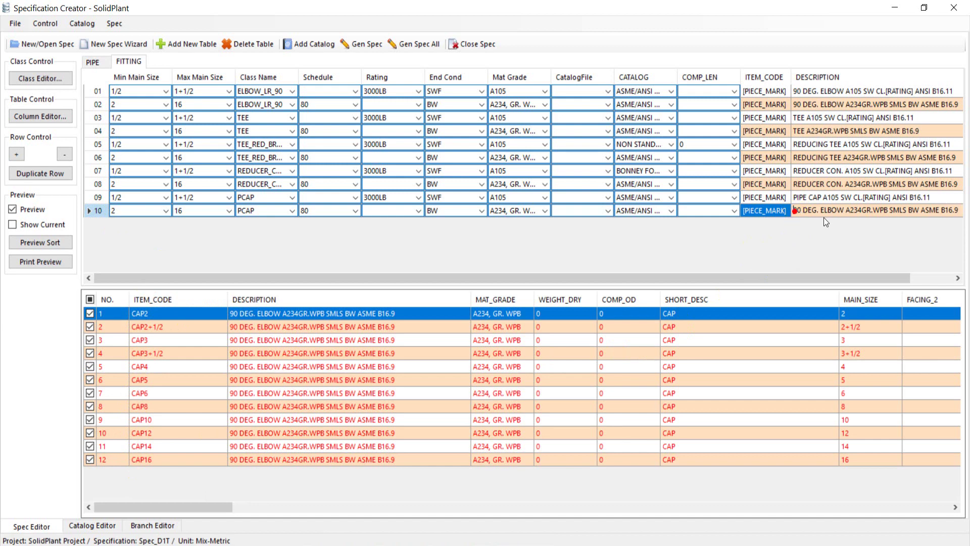
key("Delete")
key("Delete")
key("Delete")
key("Delete")
key("Delete")
key("Delete")
key("Delete")
key("Delete")
key("Delete")
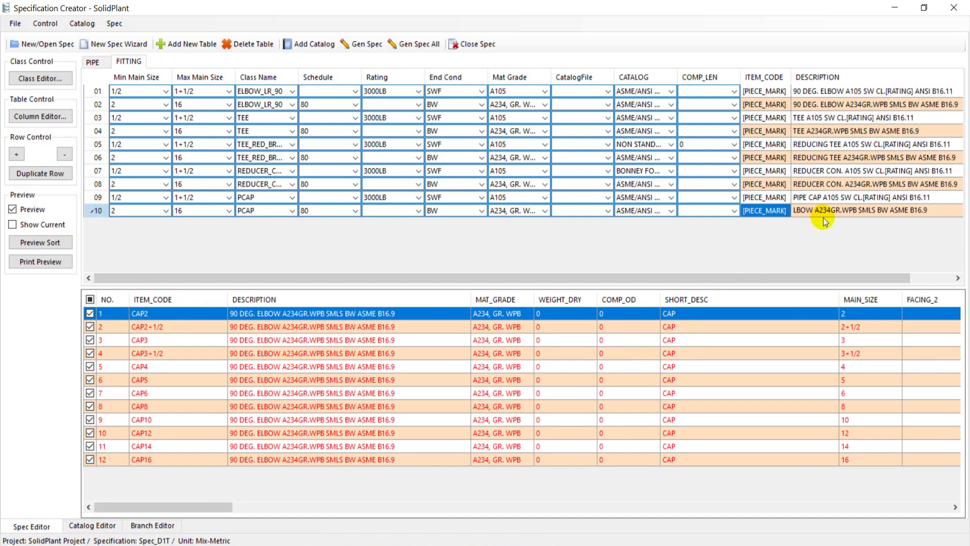
key("Delete")
key("Delete")
key("Delete")
key("Delete")
type("PI")
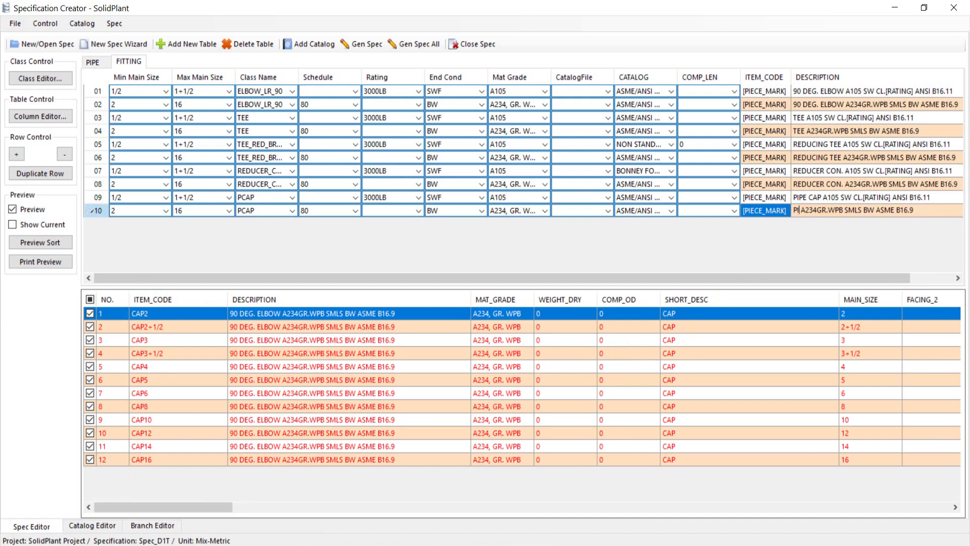
type("PE C")
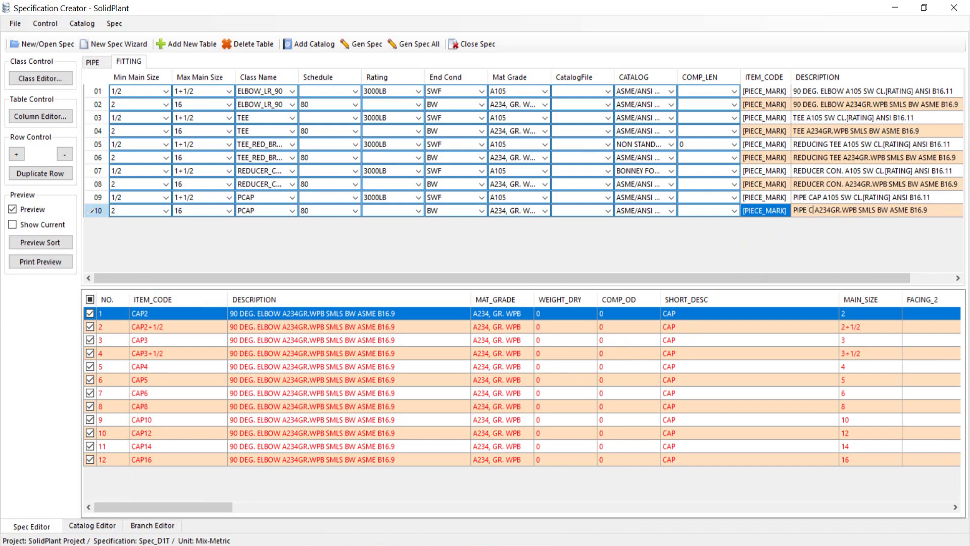
type("AP")
key("Return")
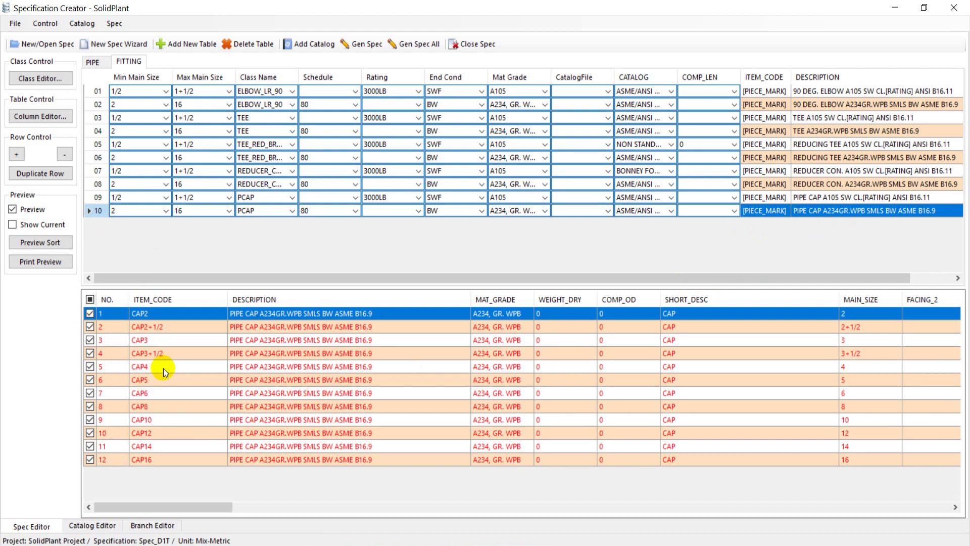
Hide the SolidPlant preview and highlight the LONG BOSS and SCREWED CAP lines in D1T Spec.pdf
left_click(14, 210)
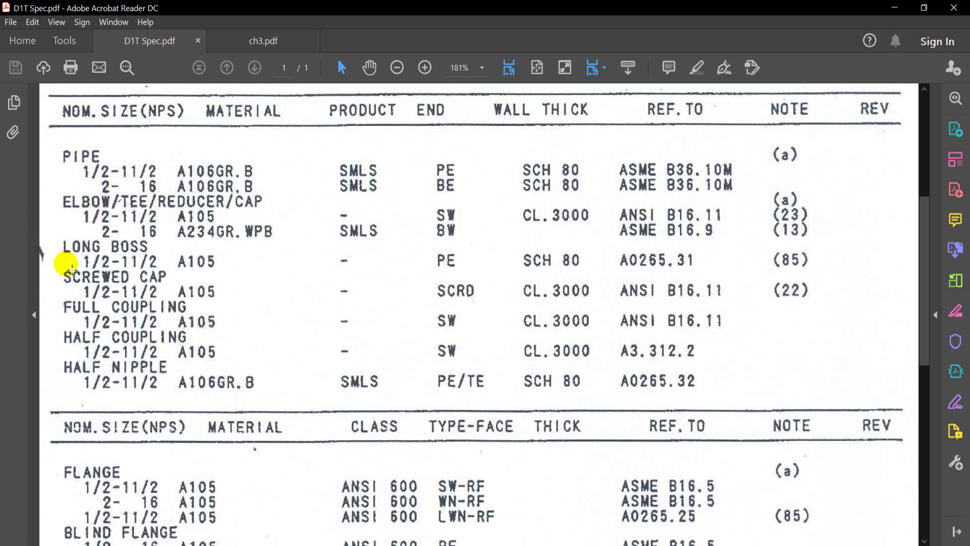
mouse_move(58, 259)
left_mouse_down()
mouse_move(506, 315)
mouse_move(745, 314)
mouse_move(739, 307)
left_mouse_up()
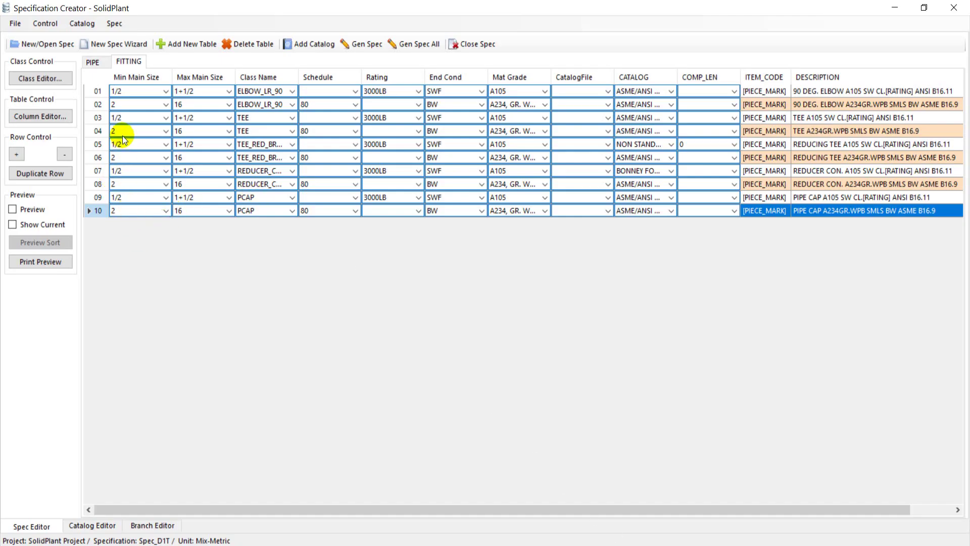
Duplicate pipe cap row 09 as row 11 with end condition SCF, and show its preview
left_click(101, 199)
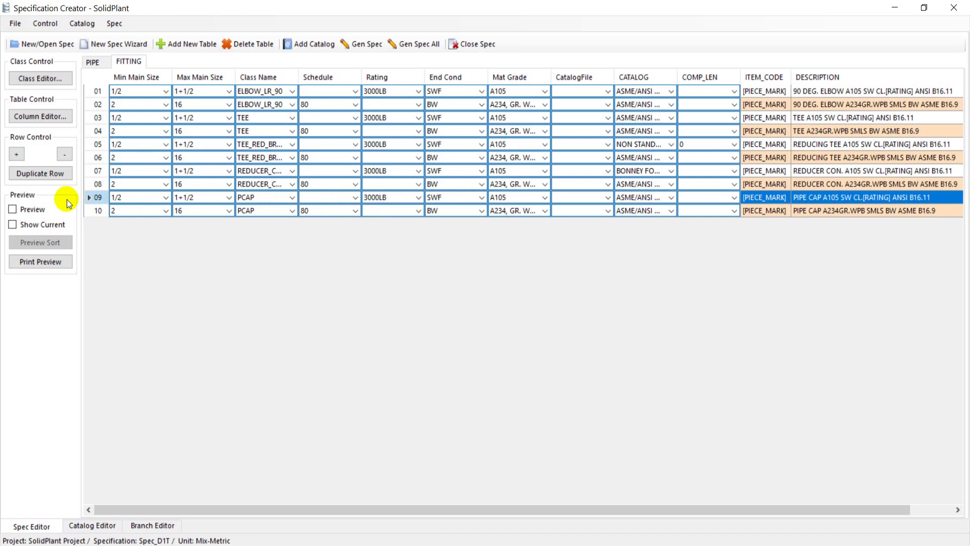
right_click(92, 198)
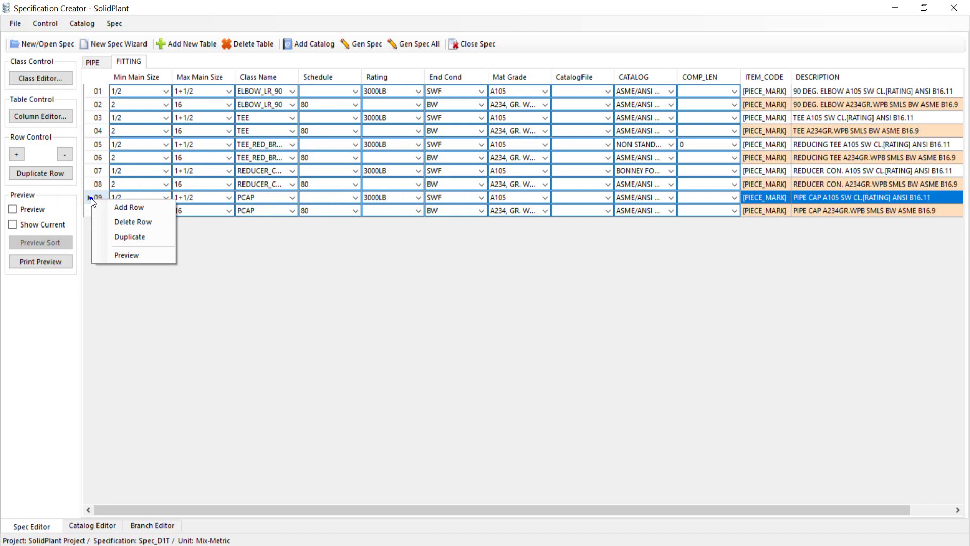
left_click(131, 237)
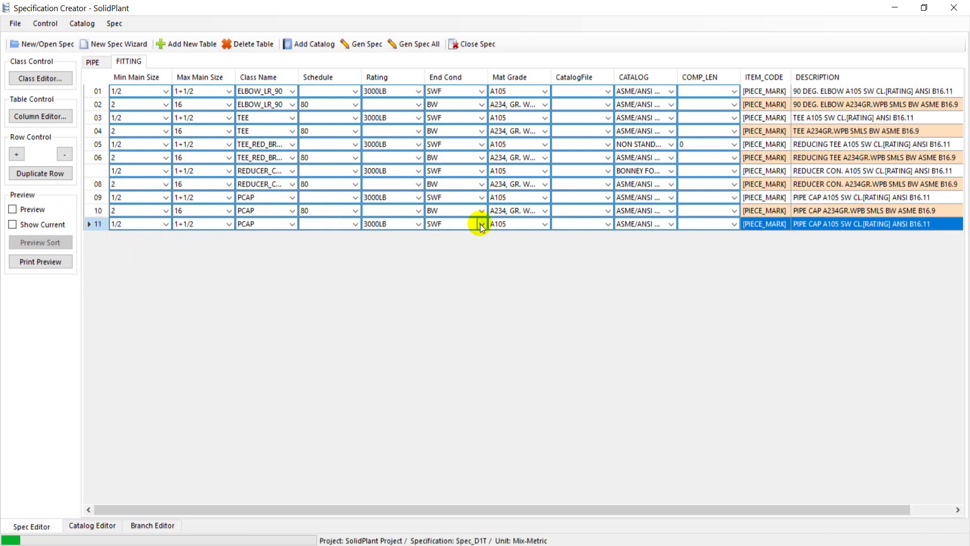
left_click(480, 223)
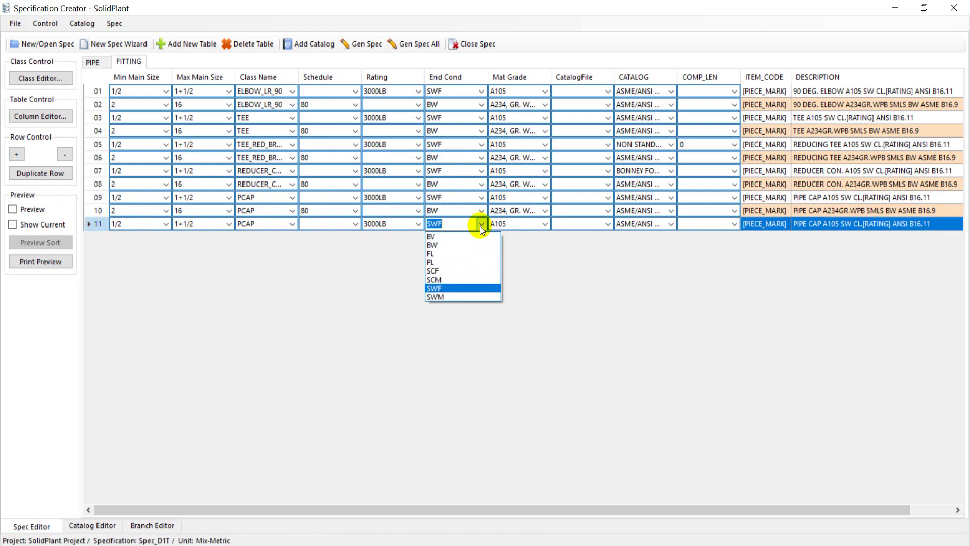
left_click(474, 271)
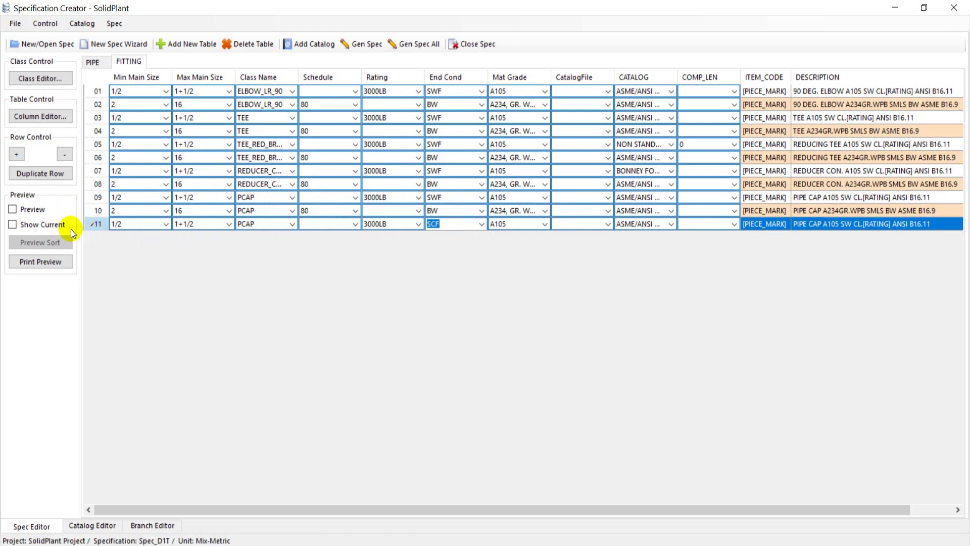
left_click(22, 214)
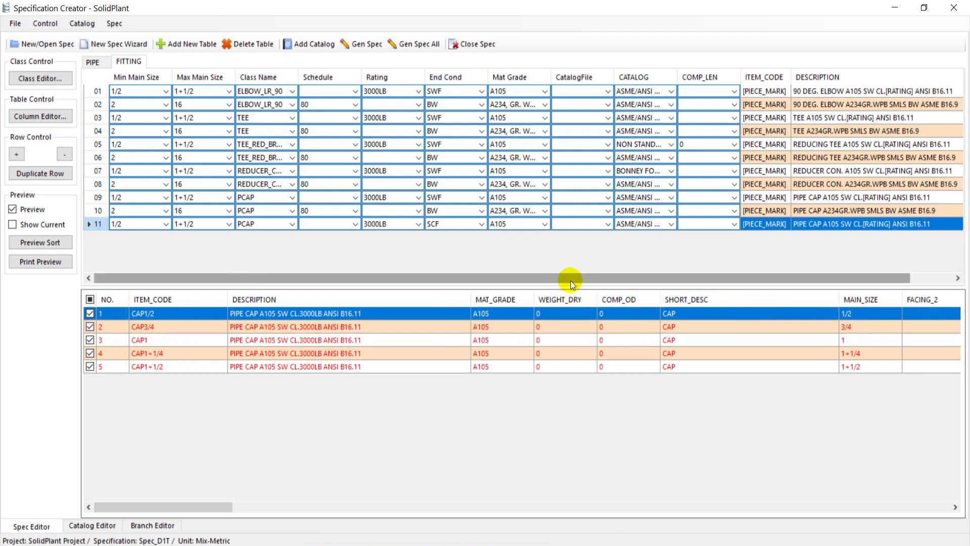
Change row 11's description from SW to SCRD (PIPE CAP A105 SCRD CL.[RATING] ANSI B16.11) and uncheck Preview
left_click_drag(714, 280, 849, 280)
left_click(811, 227)
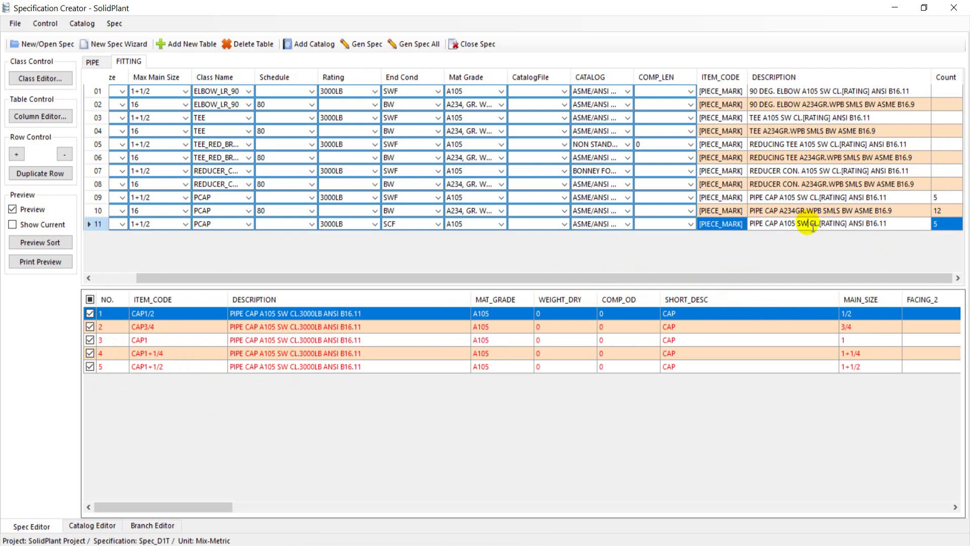
key("BackSpace")
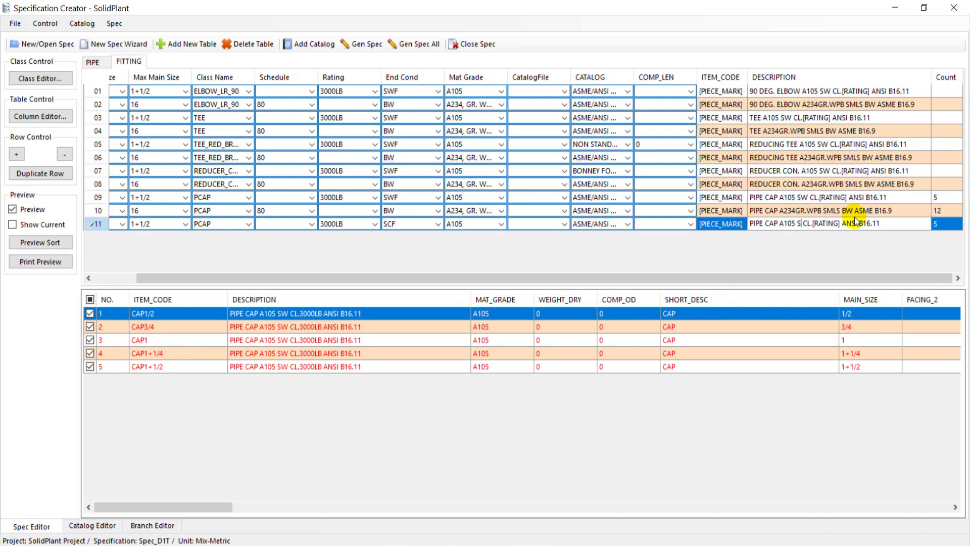
type("CRD")
key("Return")
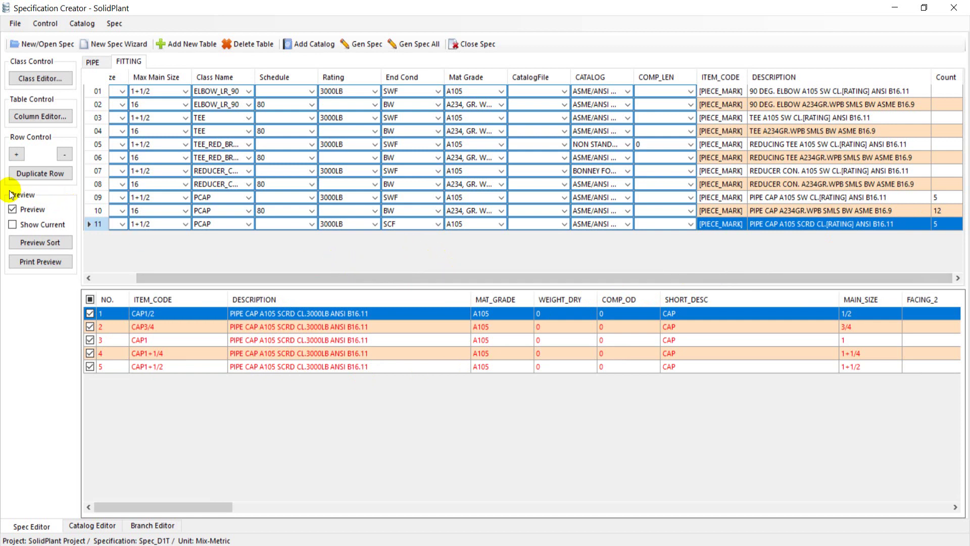
left_click(19, 209)
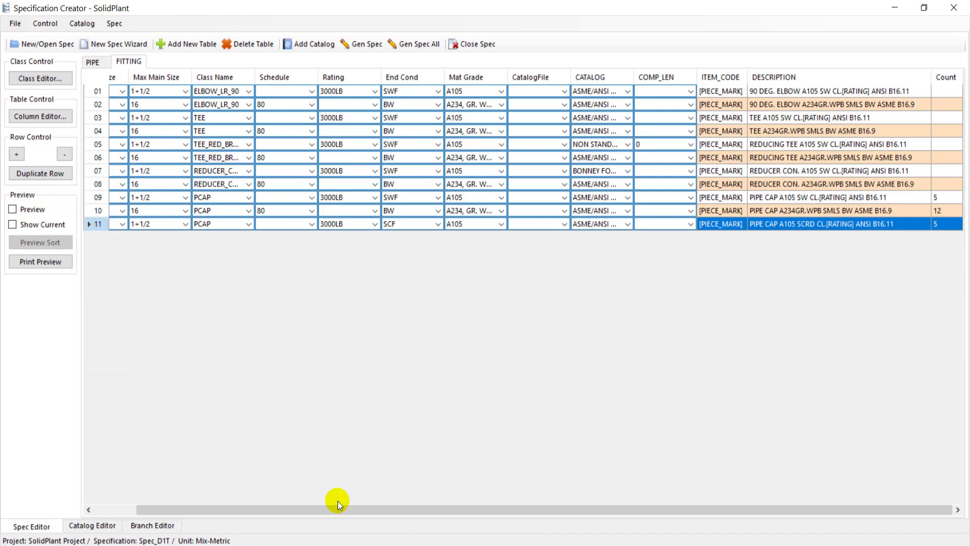
Run Gen Spec All to build the specification from every table
left_click_drag(337, 505, 286, 509)
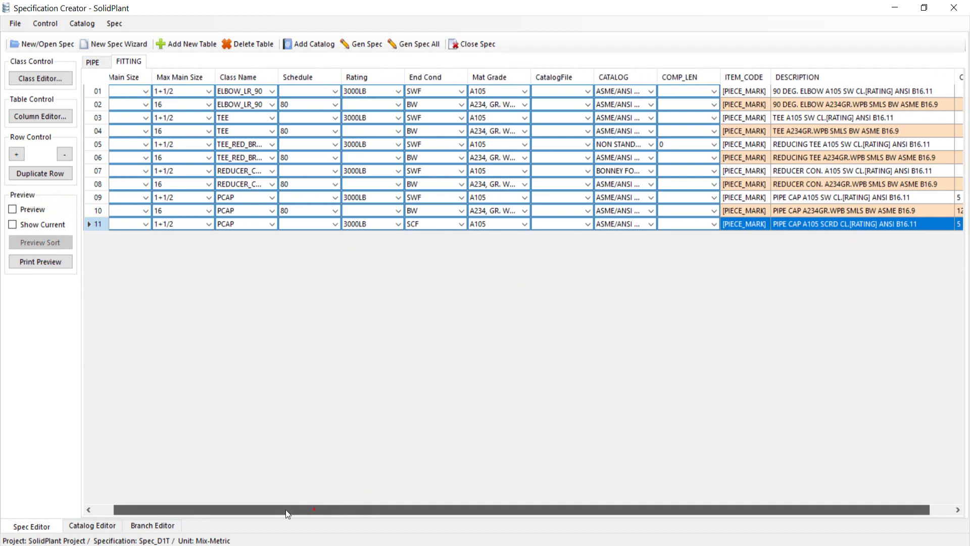
left_click(414, 46)
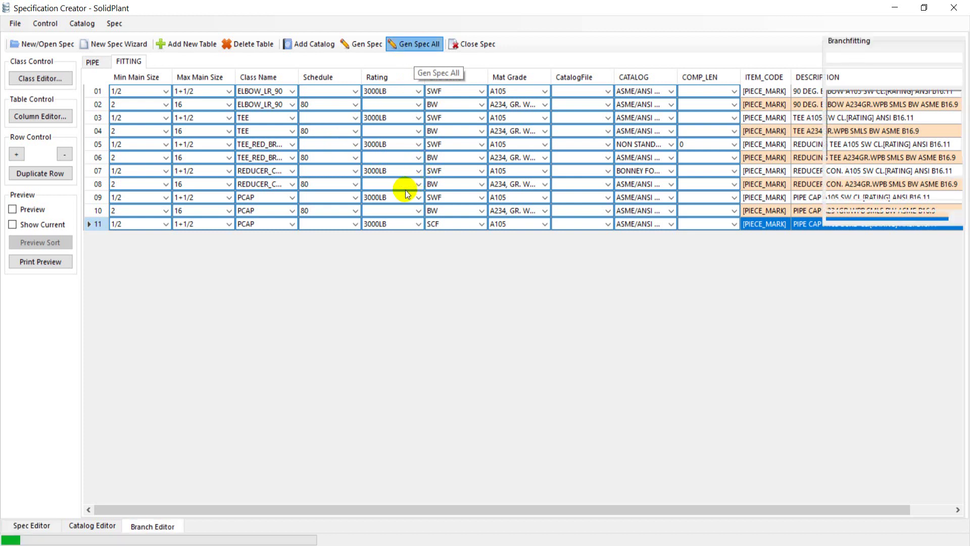